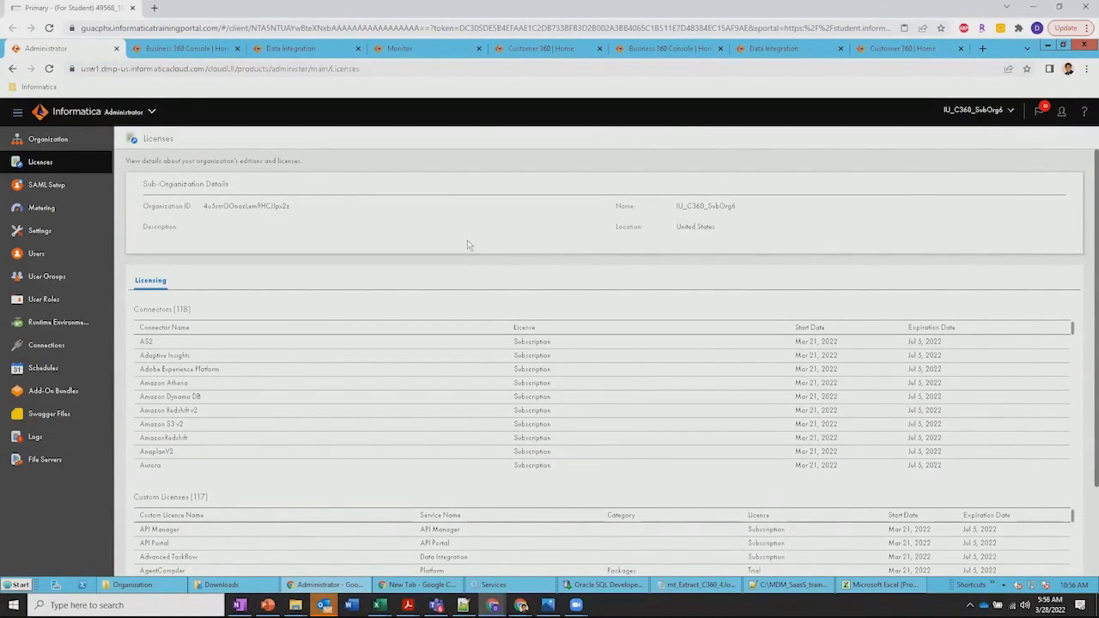
# Review the cloud services available to the organization, then close the service list
pyautogui.click(147, 112)
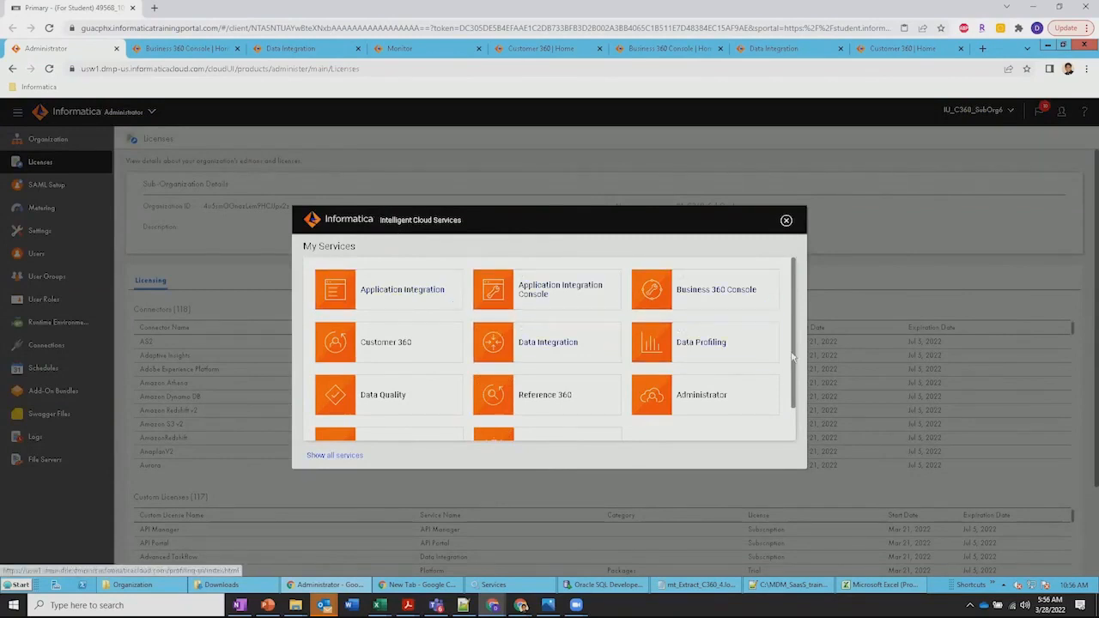
pyautogui.scroll(-1, 790, 389)
pyautogui.scroll(-1, 790, 389)
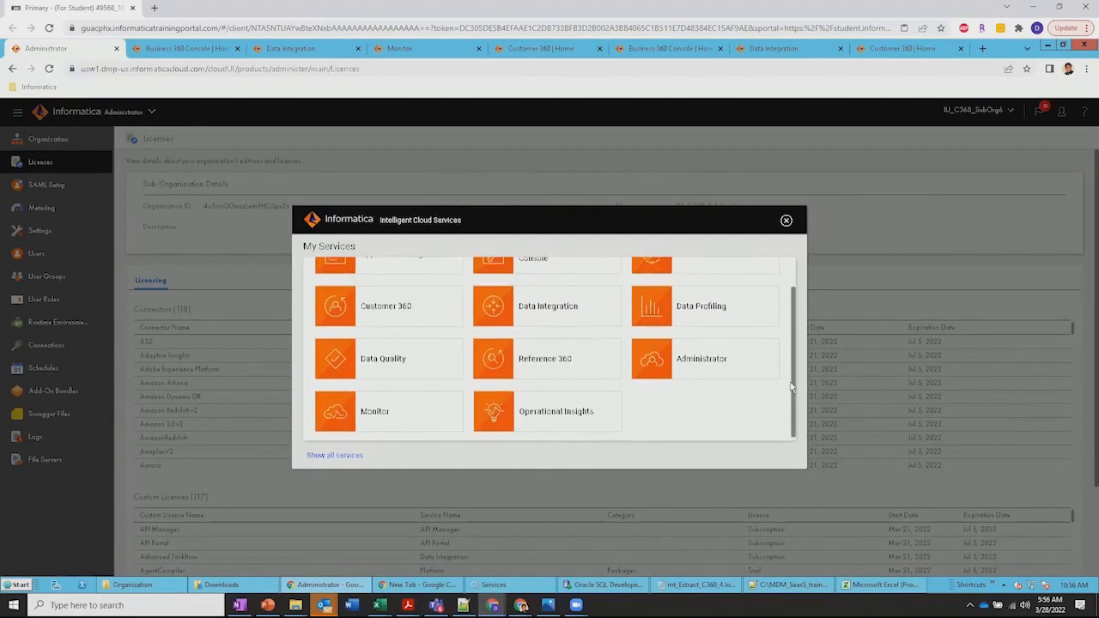
pyautogui.scroll(1, 792, 339)
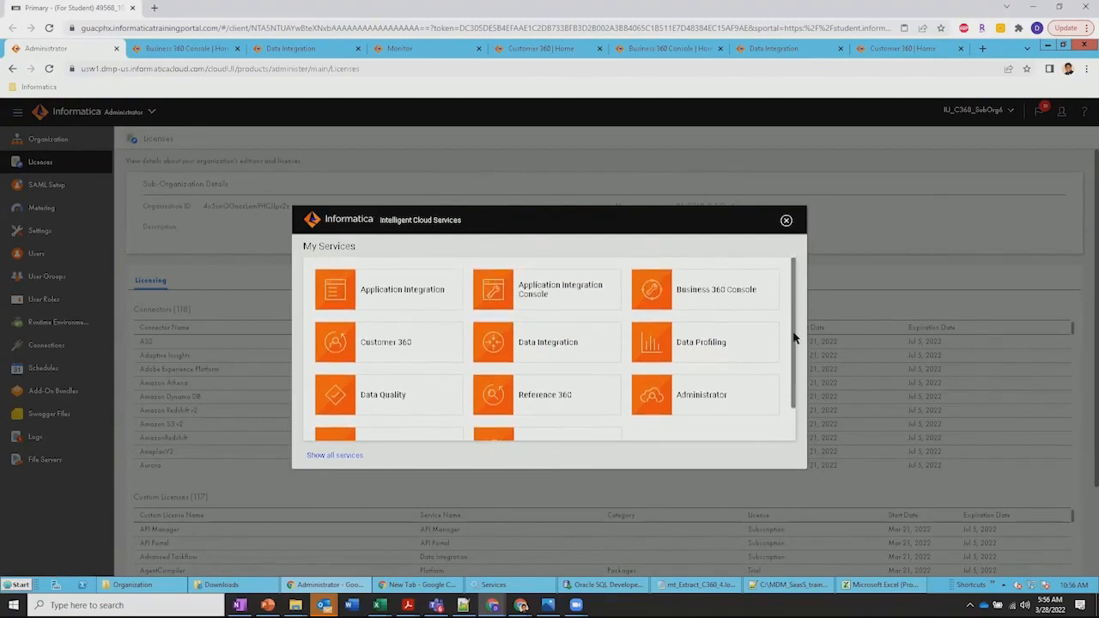
pyautogui.click(786, 221)
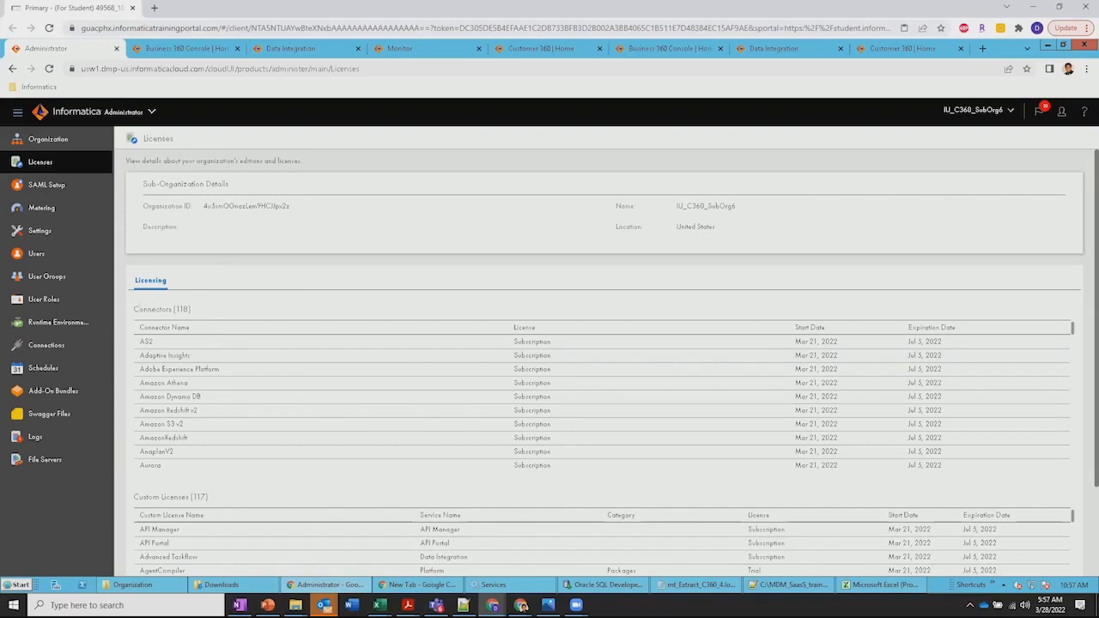
# Examine the licensed connectors of the sub-organization, including the Business 360 connector
pyautogui.moveTo(134, 309); pyautogui.dragTo(192, 309)
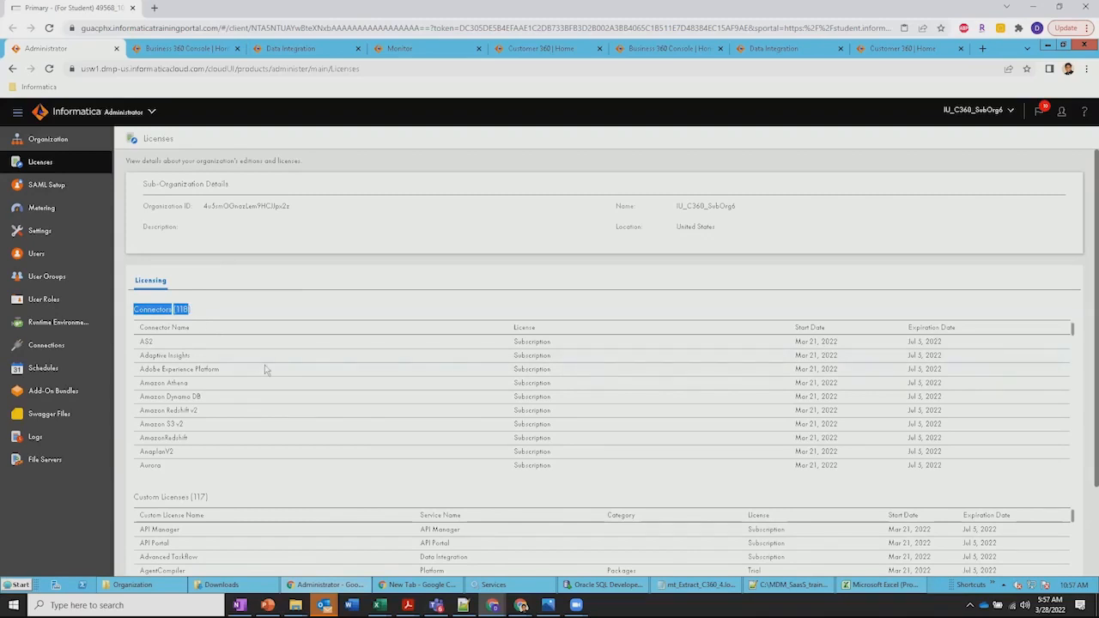
pyautogui.scroll(-1, 266, 370)
pyautogui.scroll(-1, 265, 370)
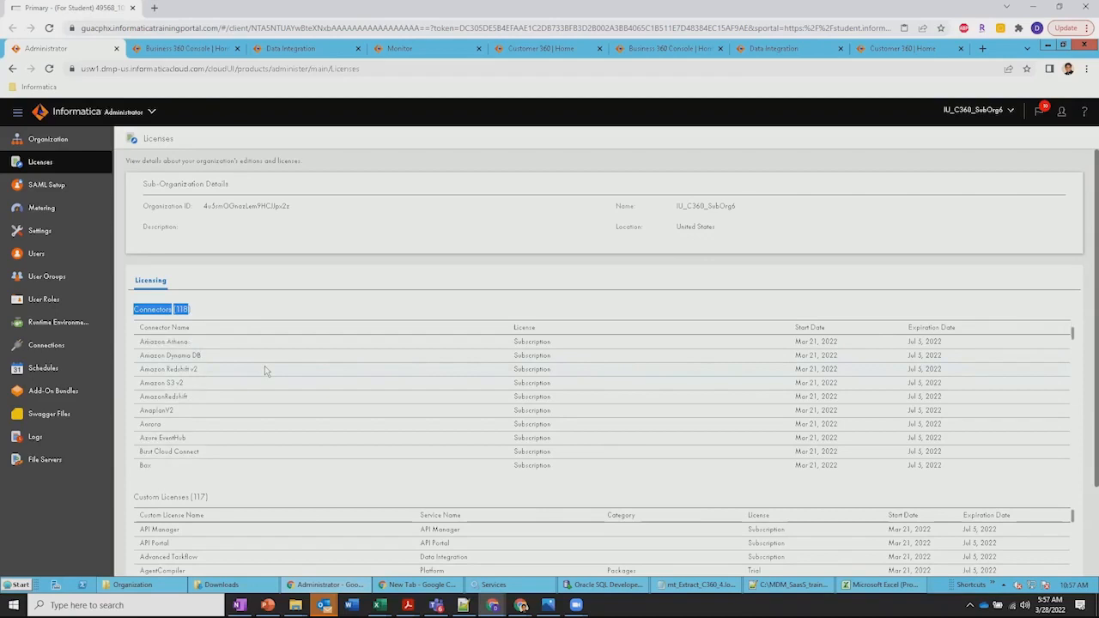
pyautogui.scroll(-1, 265, 370)
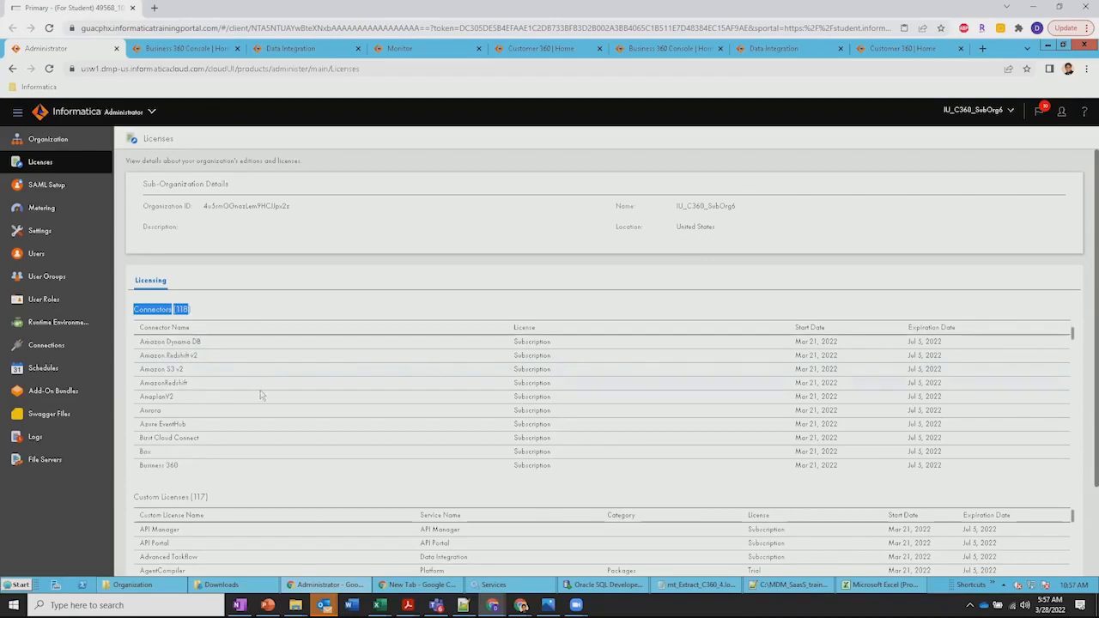
pyautogui.scroll(-2, 271, 402)
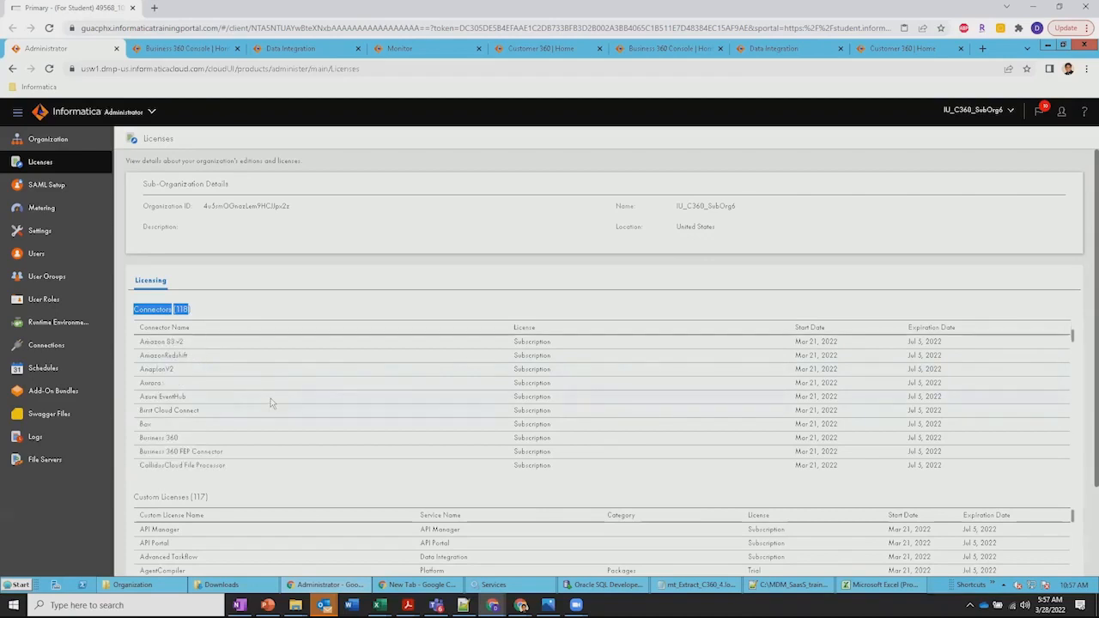
pyautogui.scroll(-1, 270, 401)
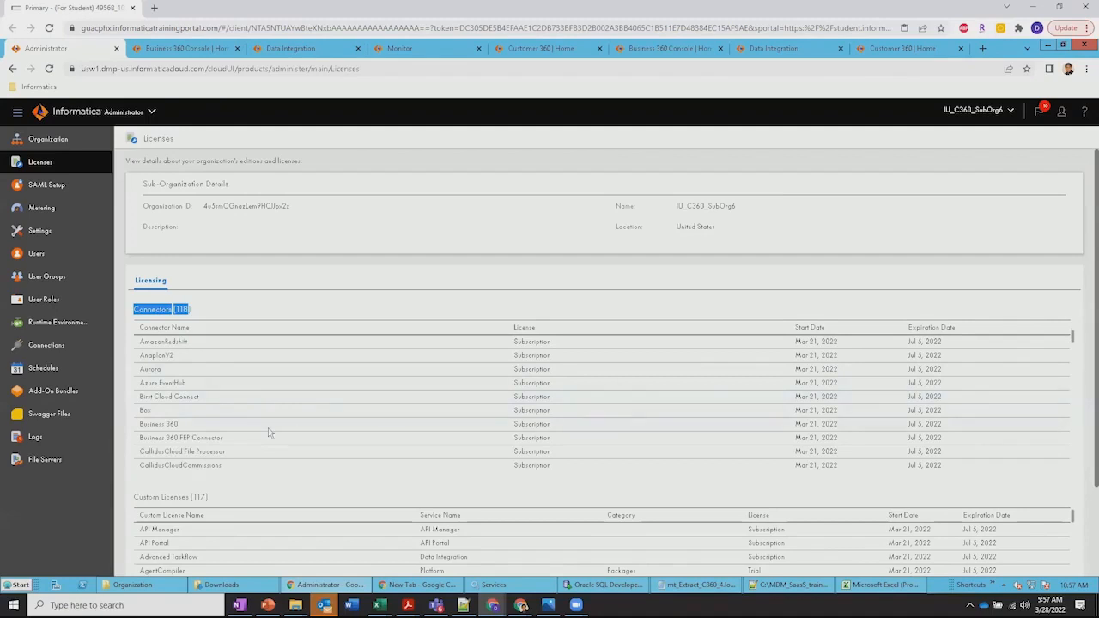
pyautogui.click(268, 427)
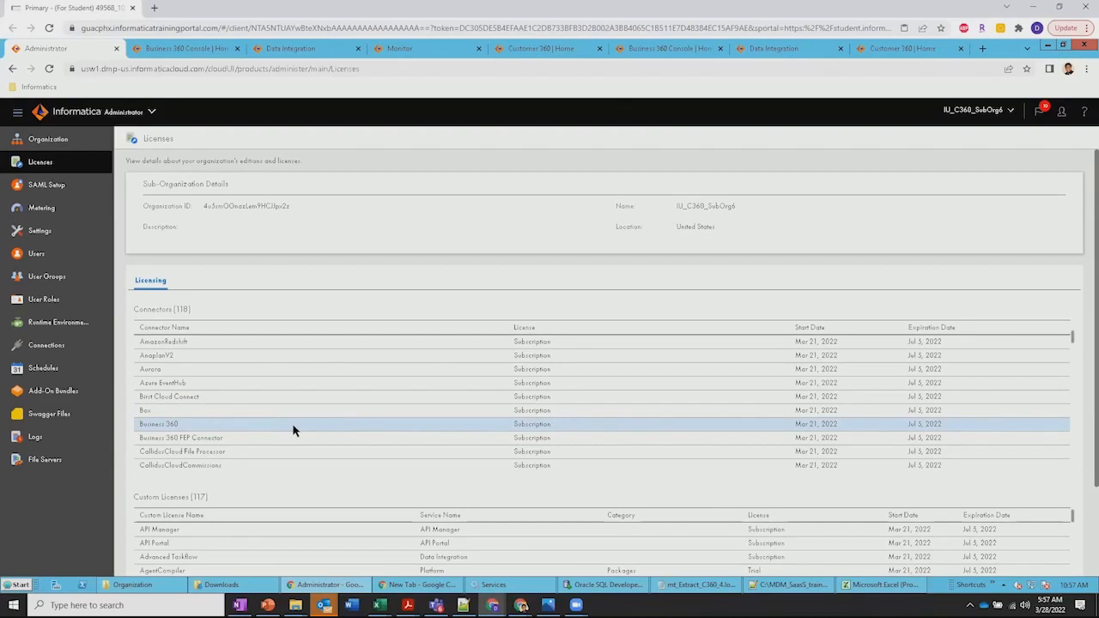
pyautogui.scroll(-3, 293, 430)
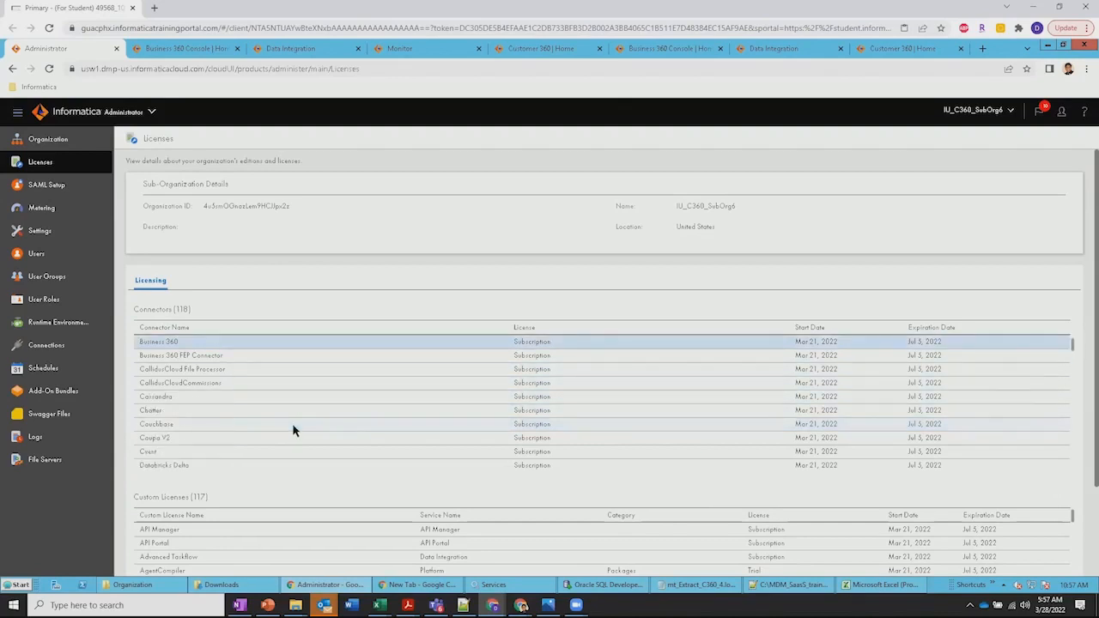
pyautogui.scroll(-2, 293, 431)
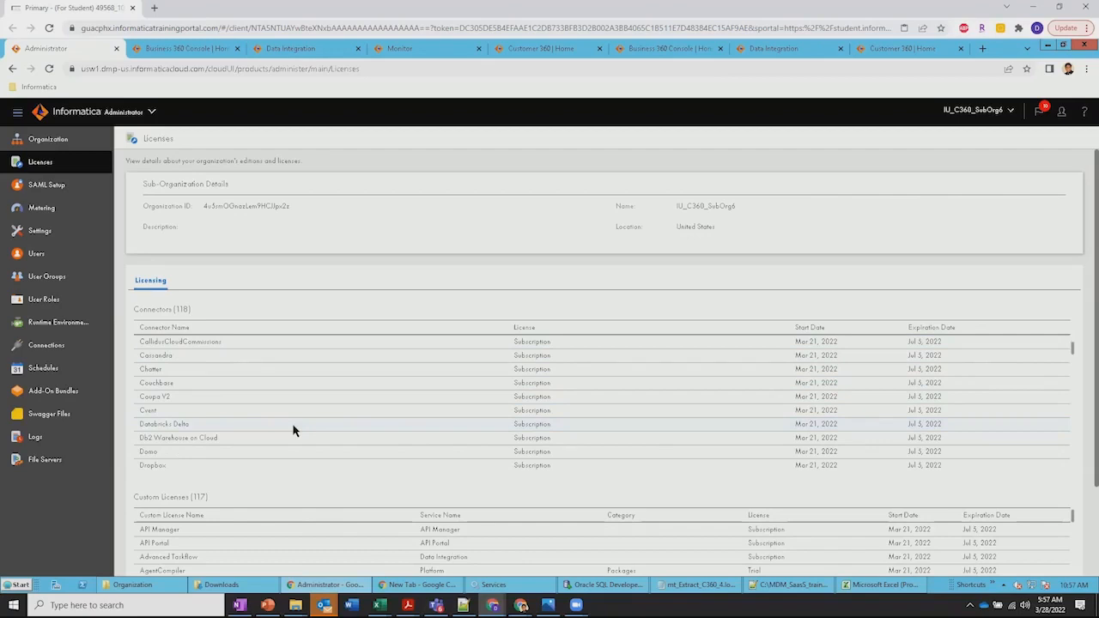
pyautogui.scroll(-1, 293, 430)
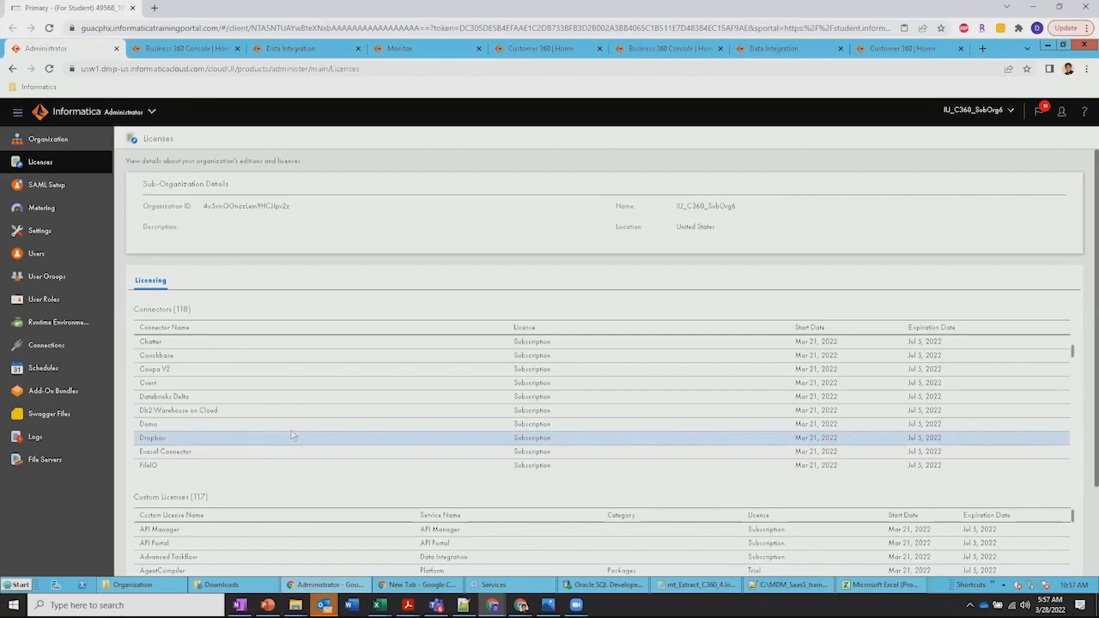
# Review the organization's users, user groups and user roles
pyautogui.click(62, 262)
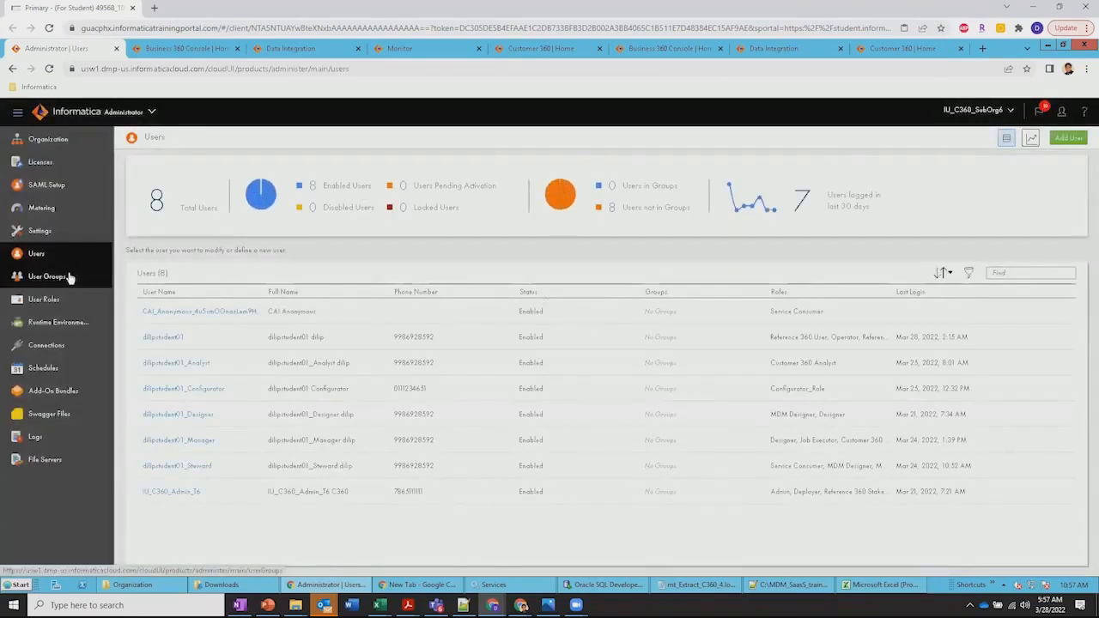
pyautogui.click(70, 276)
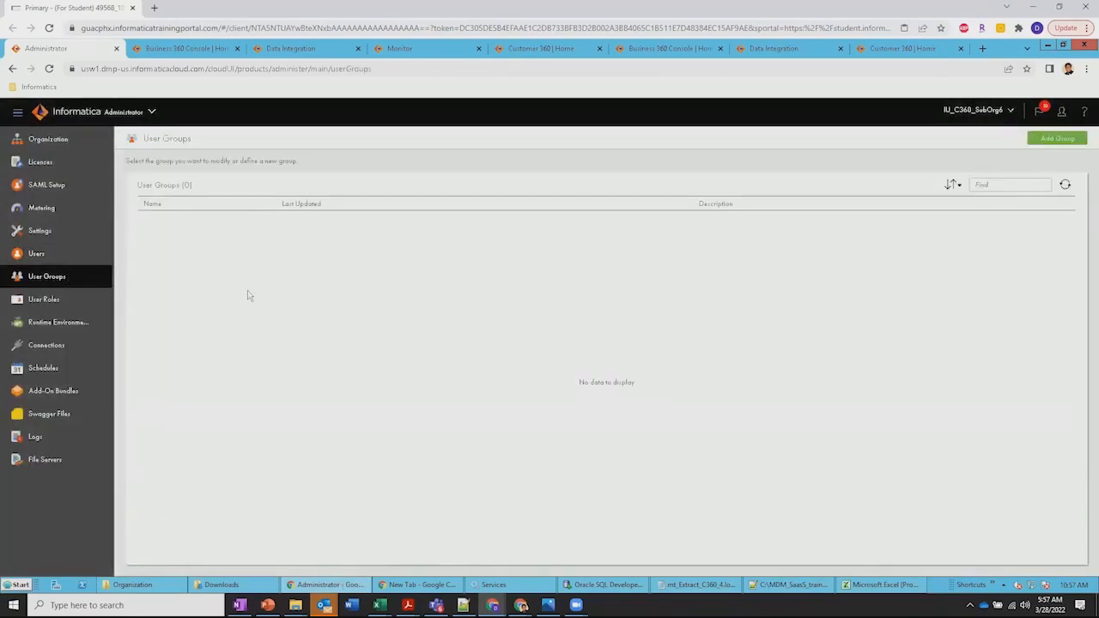
pyautogui.click(73, 299)
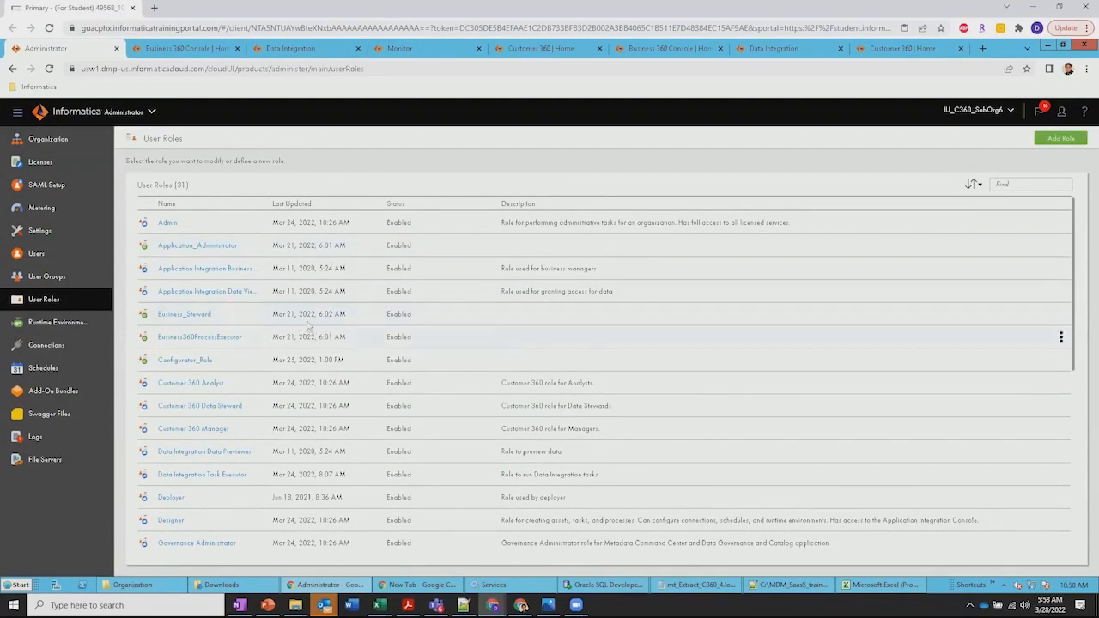
pyautogui.scroll(-2, 313, 328)
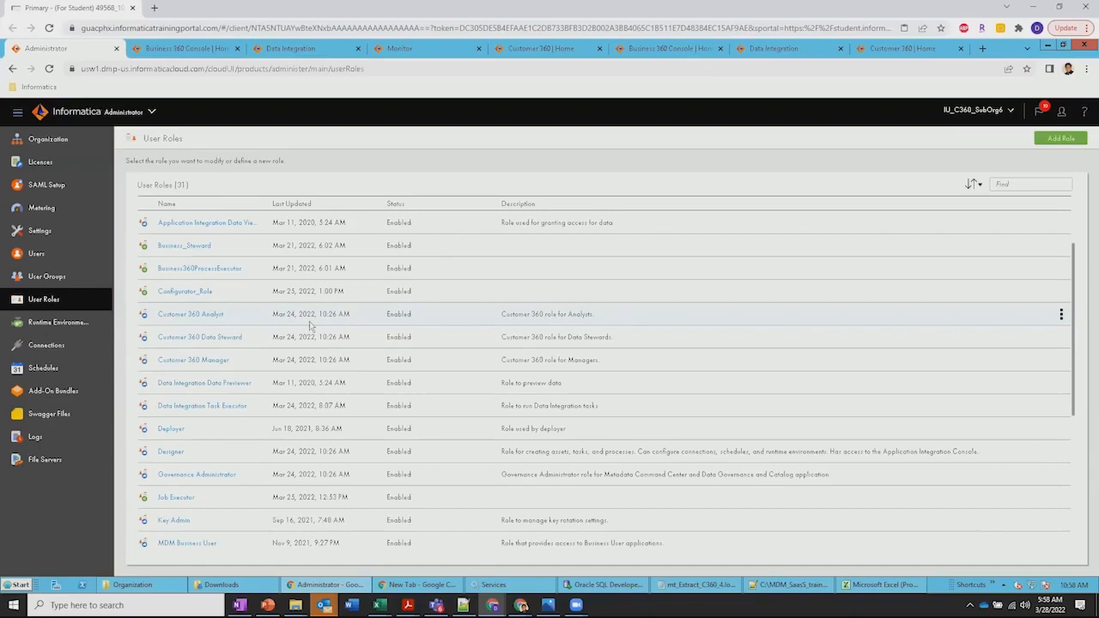
pyautogui.scroll(-1, 309, 321)
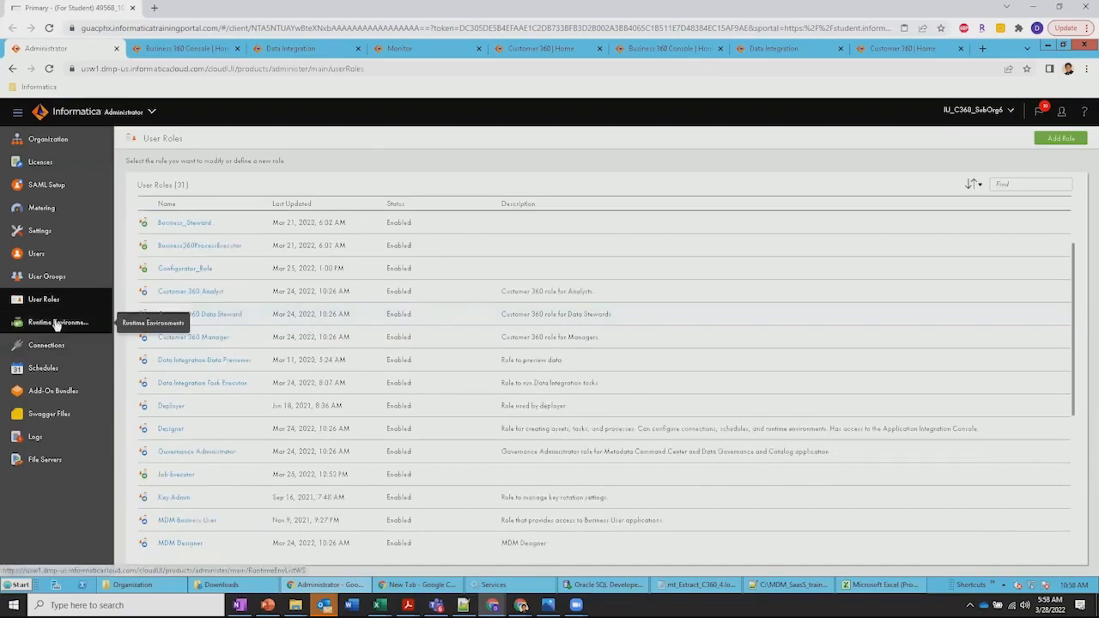
# View the organization's runtime environments and configured connections
pyautogui.click(56, 323)
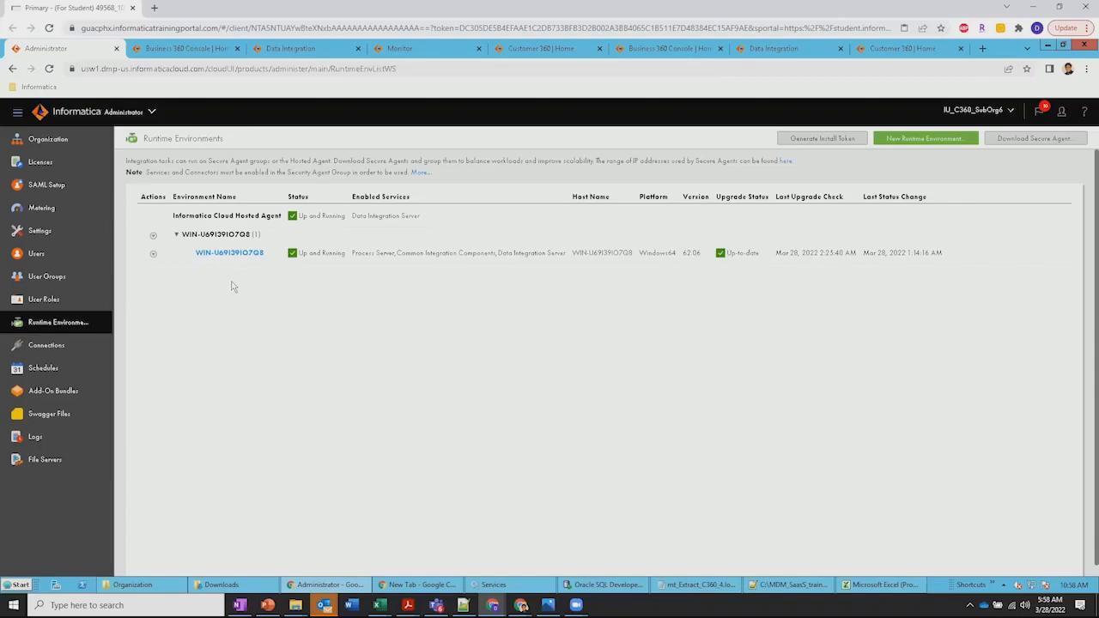
pyautogui.click(72, 348)
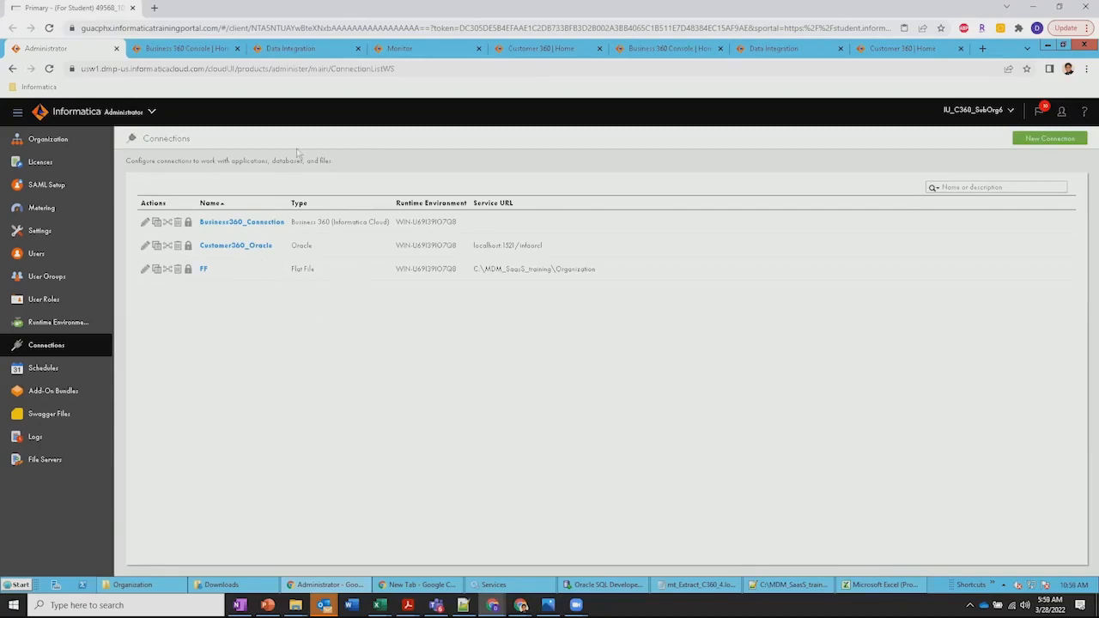
# Switch to the Business 360 Console and list all of its projects
pyautogui.click(180, 49)
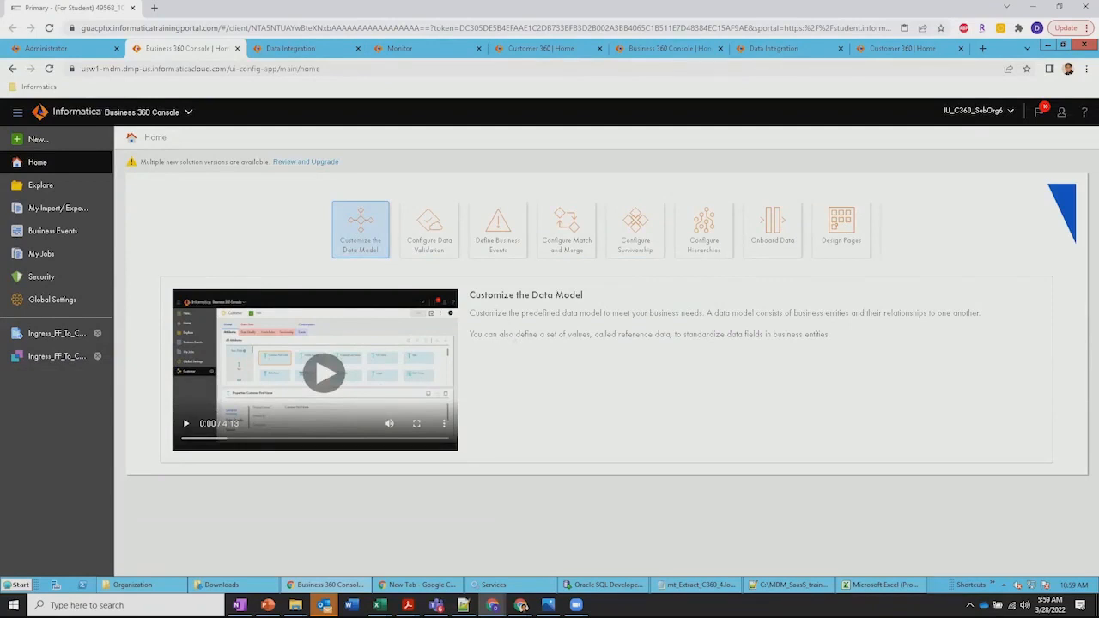
pyautogui.click(35, 187)
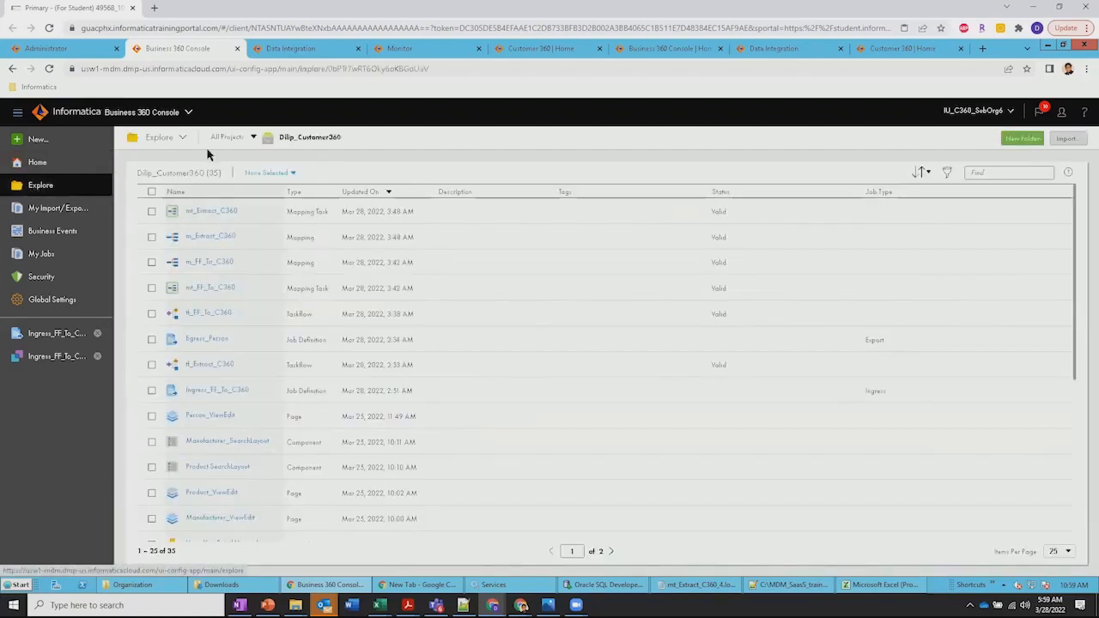
pyautogui.click(228, 138)
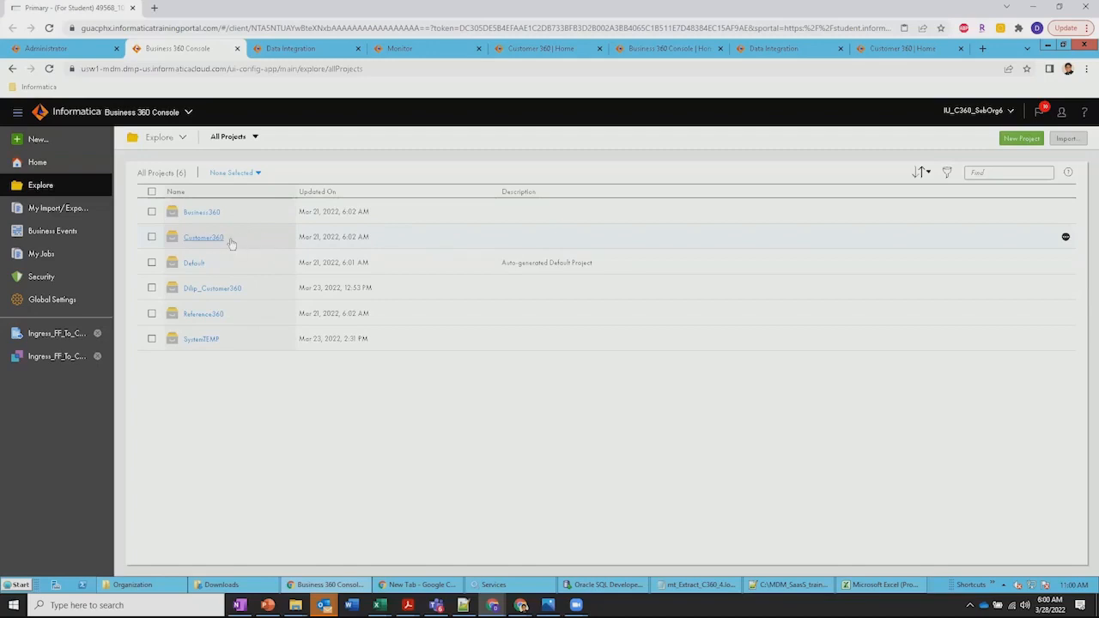
# Look through the assets in the Business360, Customer360 and Default projects, returning to the full project list
pyautogui.click(201, 213)
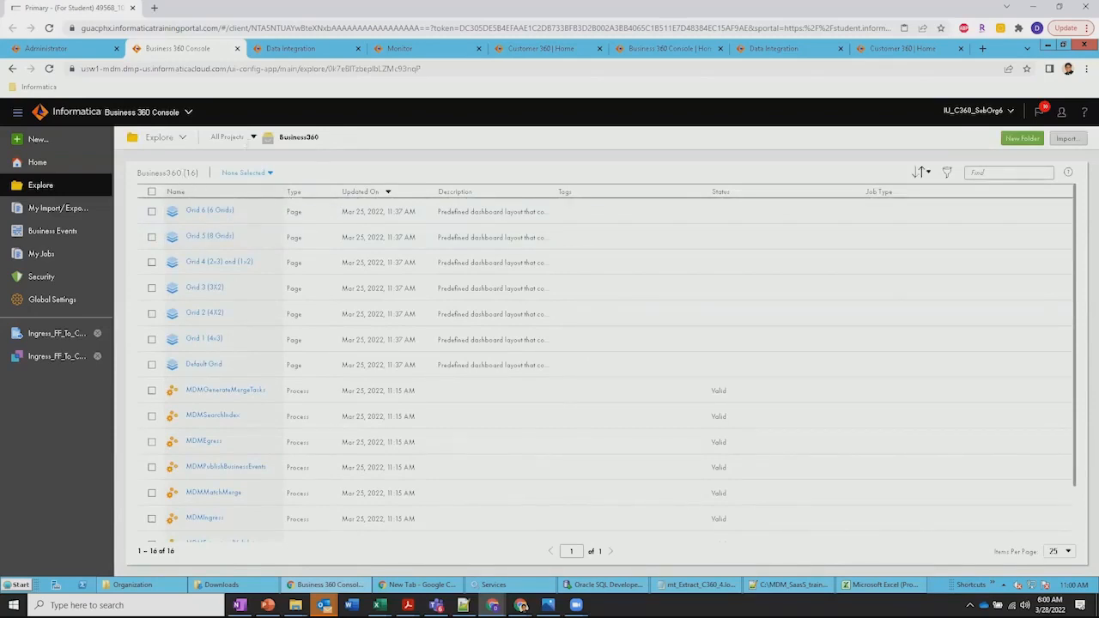
pyautogui.click(227, 137)
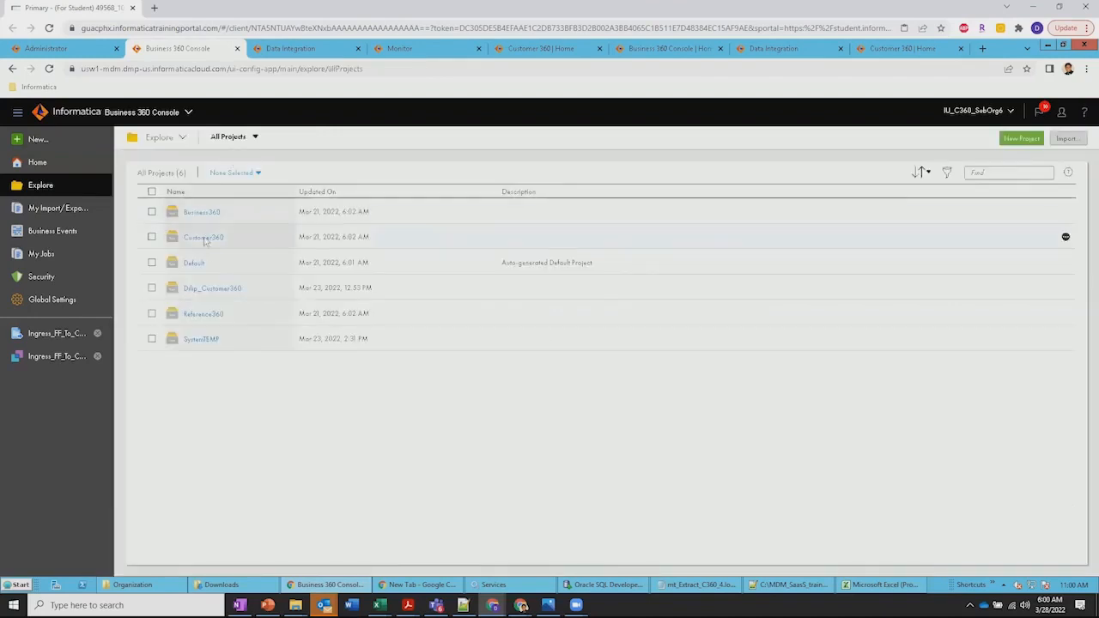
pyautogui.click(209, 239)
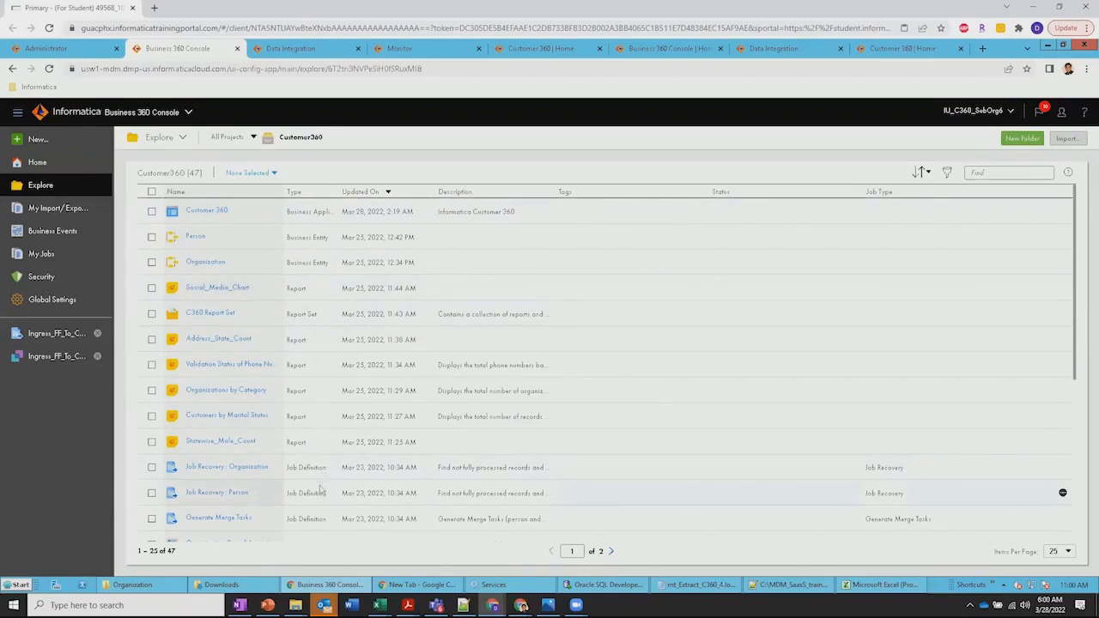
pyautogui.click(229, 137)
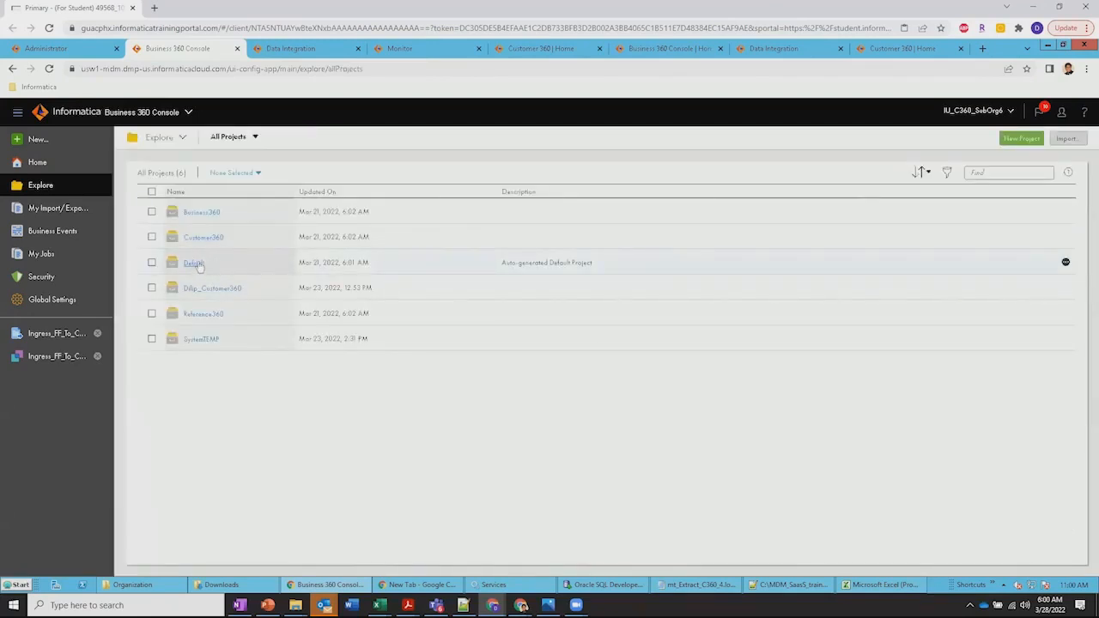
pyautogui.click(197, 264)
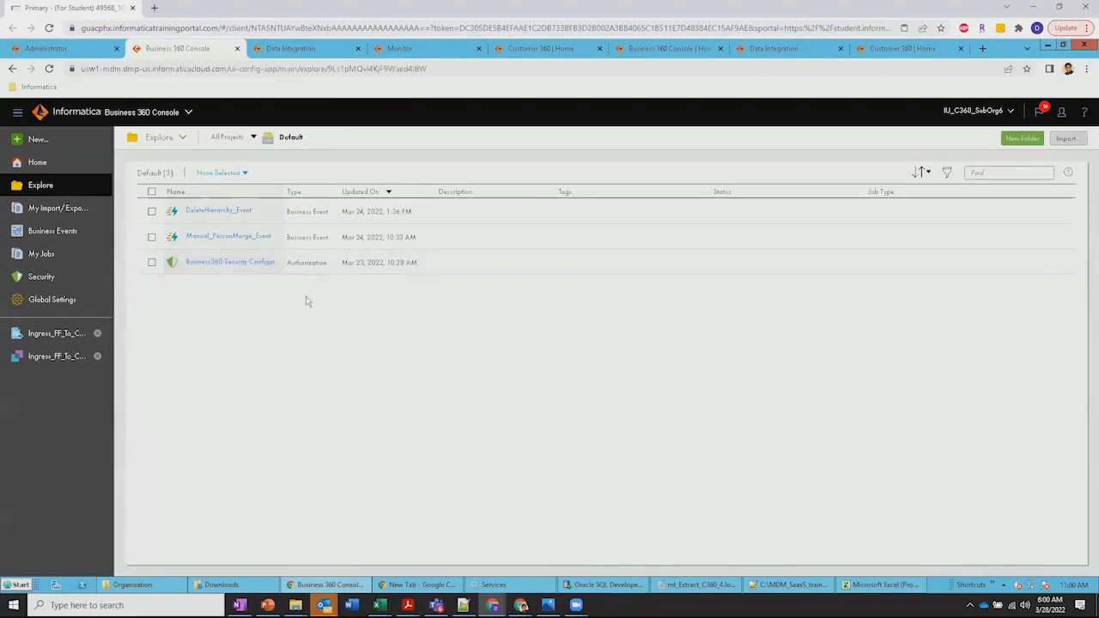
pyautogui.click(229, 138)
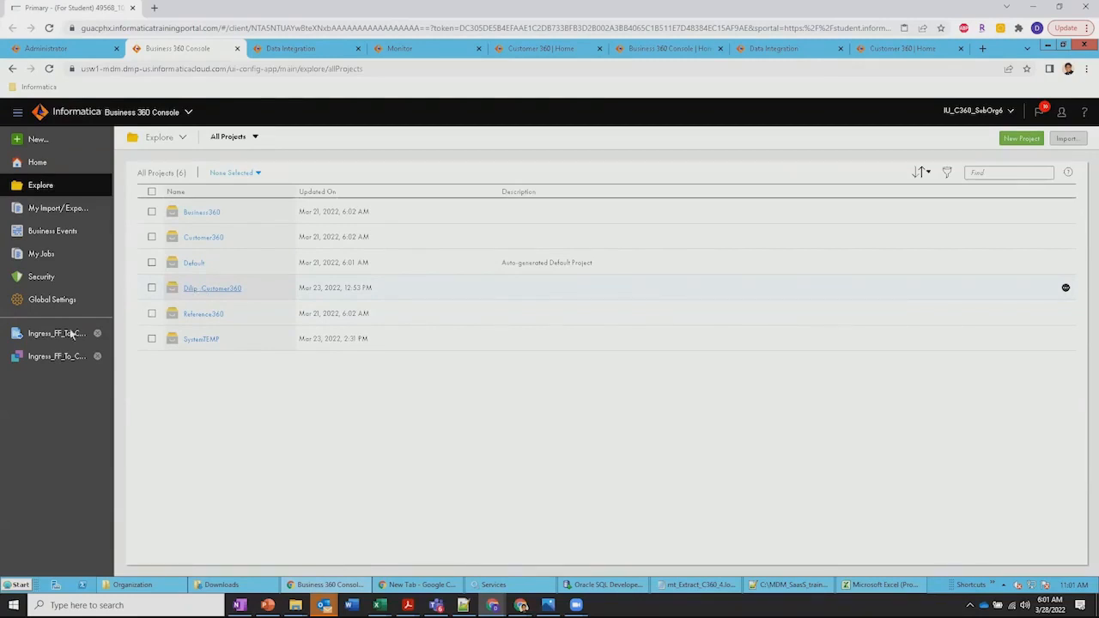
# Review the job types offered for a new asset, then leave without creating one
pyautogui.click(35, 140)
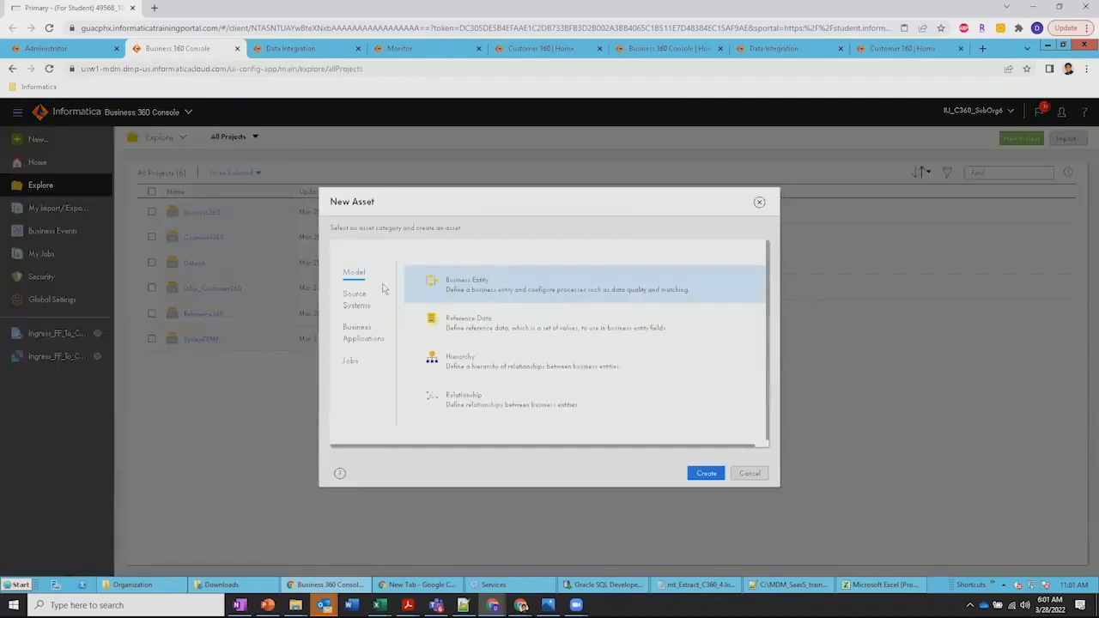
pyautogui.click(352, 362)
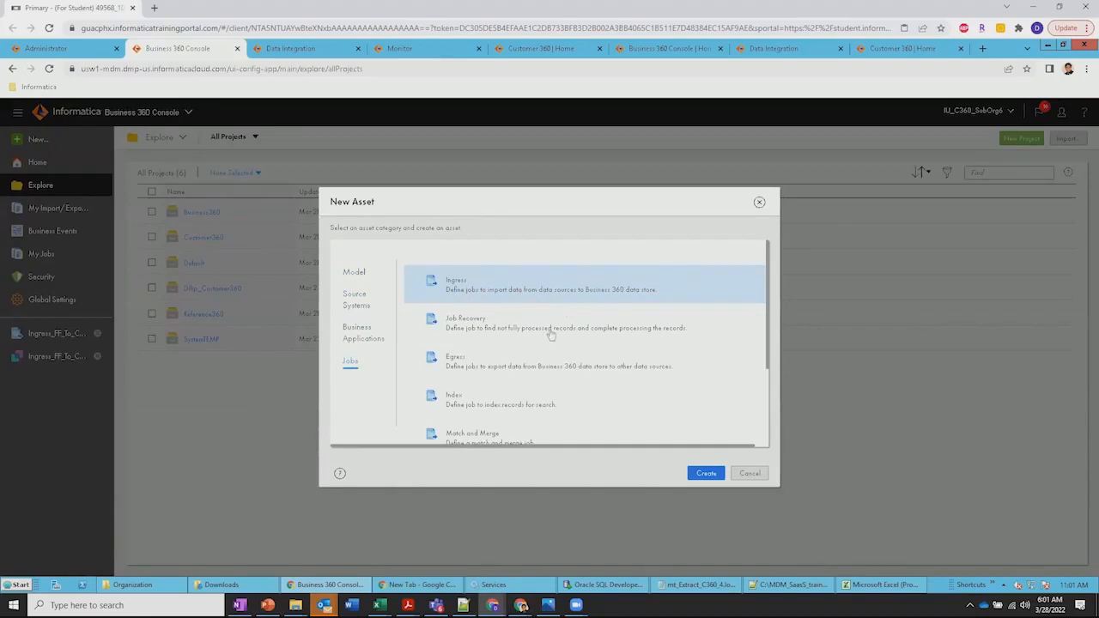
pyautogui.scroll(-2, 552, 337)
pyautogui.scroll(3, 552, 336)
pyautogui.click(760, 203)
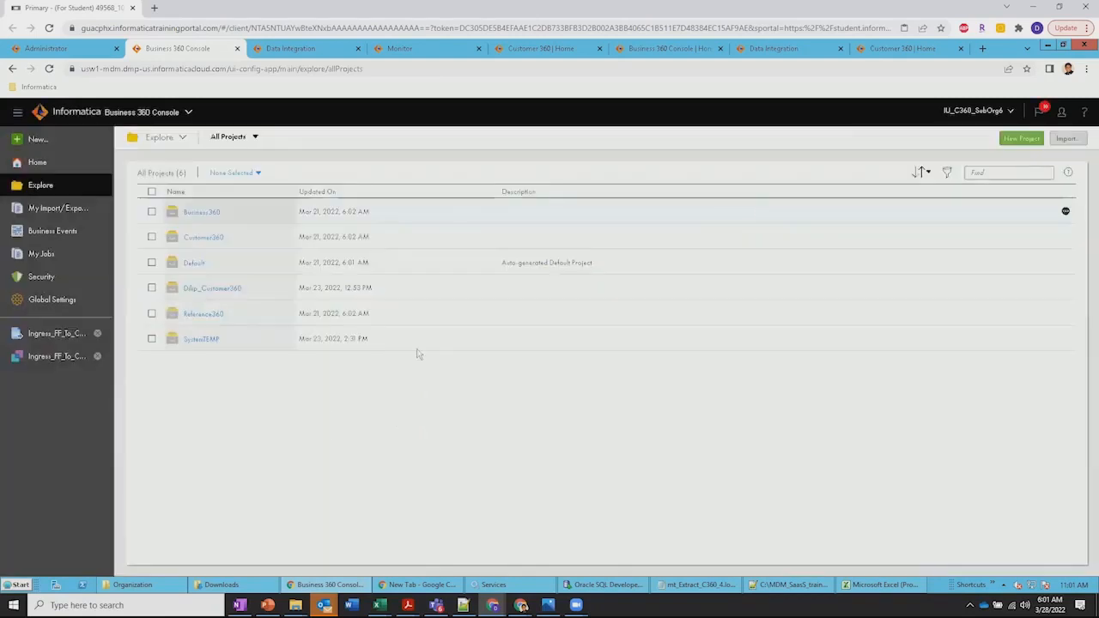
# Open the Ingress_FF_To_C360 job definition and check its available process options without changing the selection
pyautogui.click(50, 342)
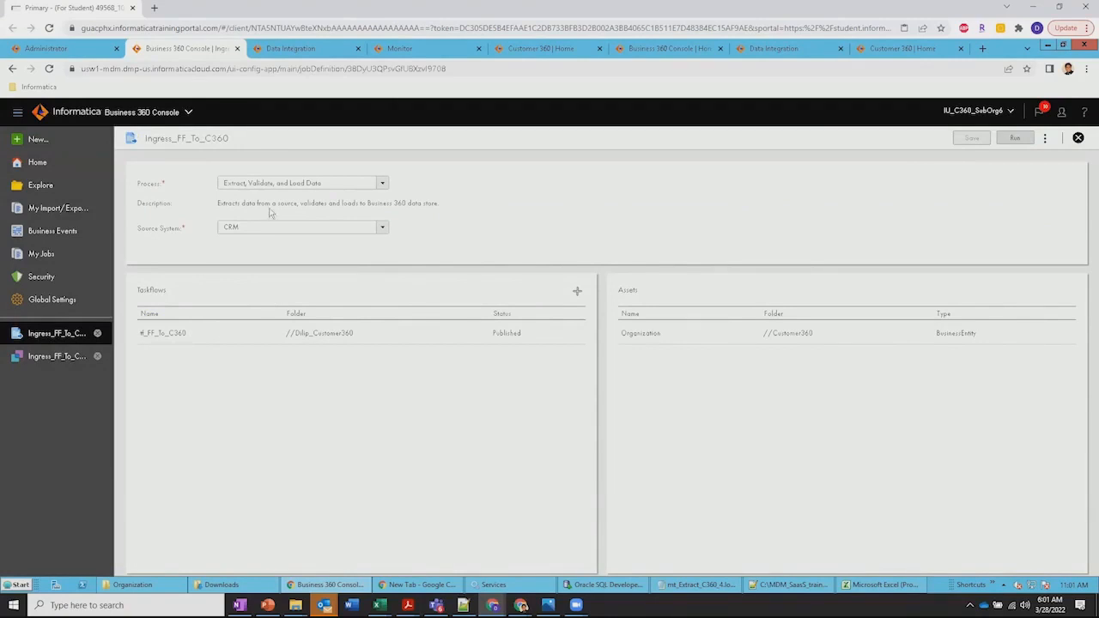
pyautogui.click(382, 185)
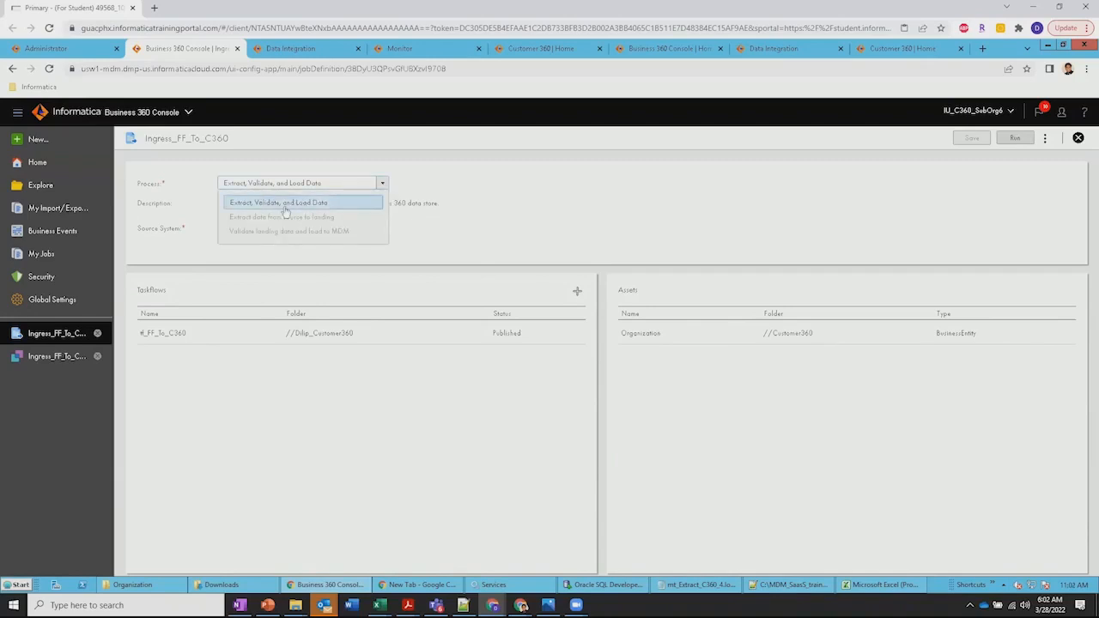
pyautogui.click(506, 199)
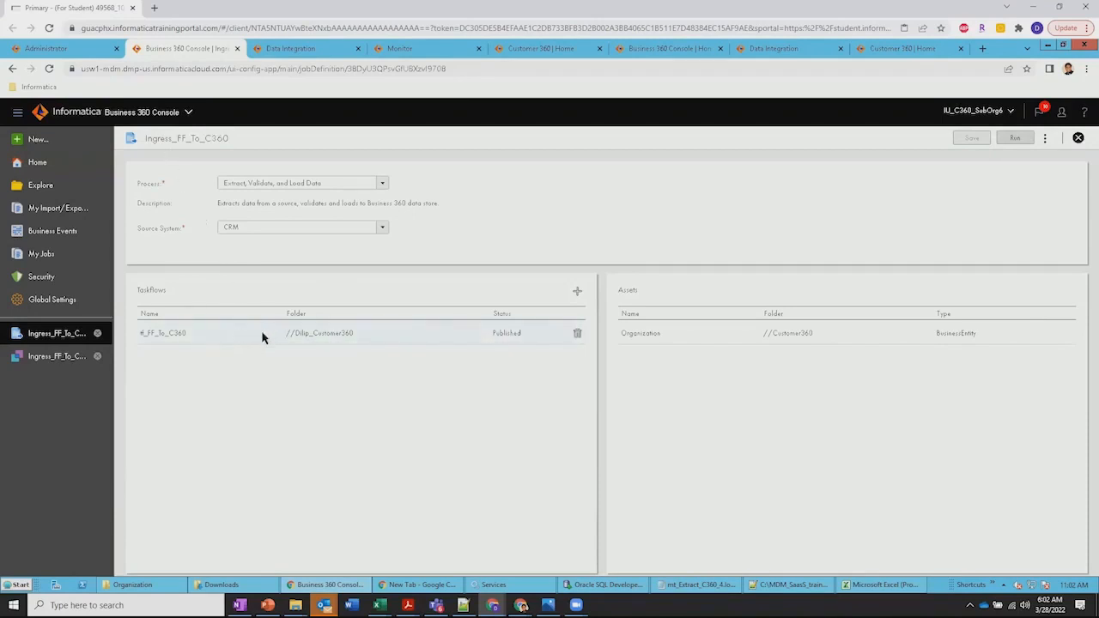
# Switch to Data Integration and view the data task assigned to dt_FF_To_C360 in the tf_FF_To_C360 taskflow
pyautogui.click(294, 51)
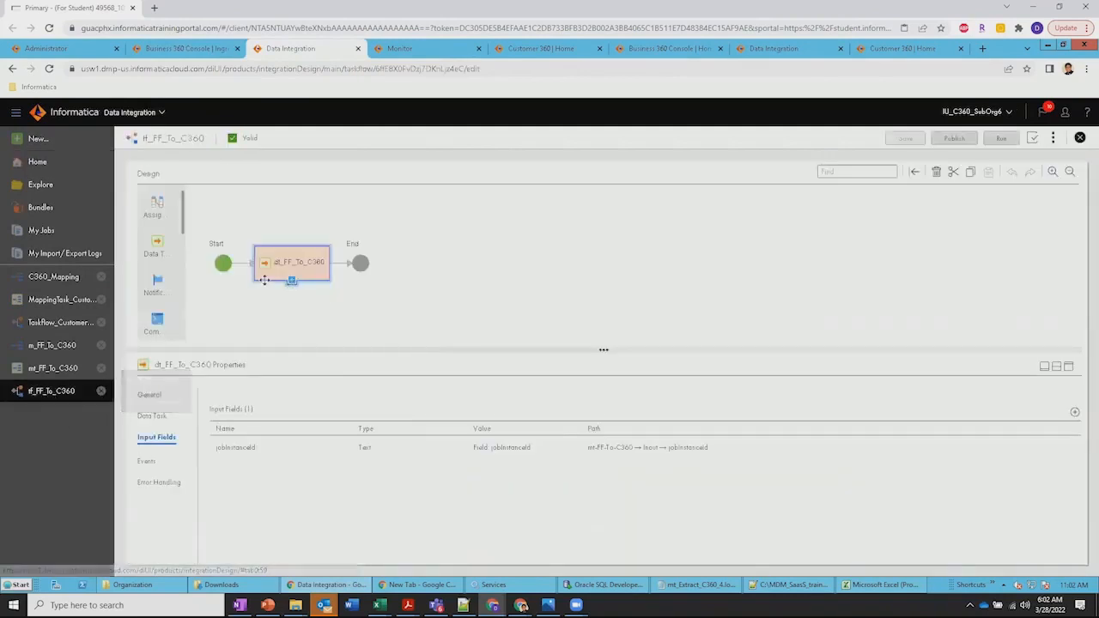
pyautogui.click(182, 49)
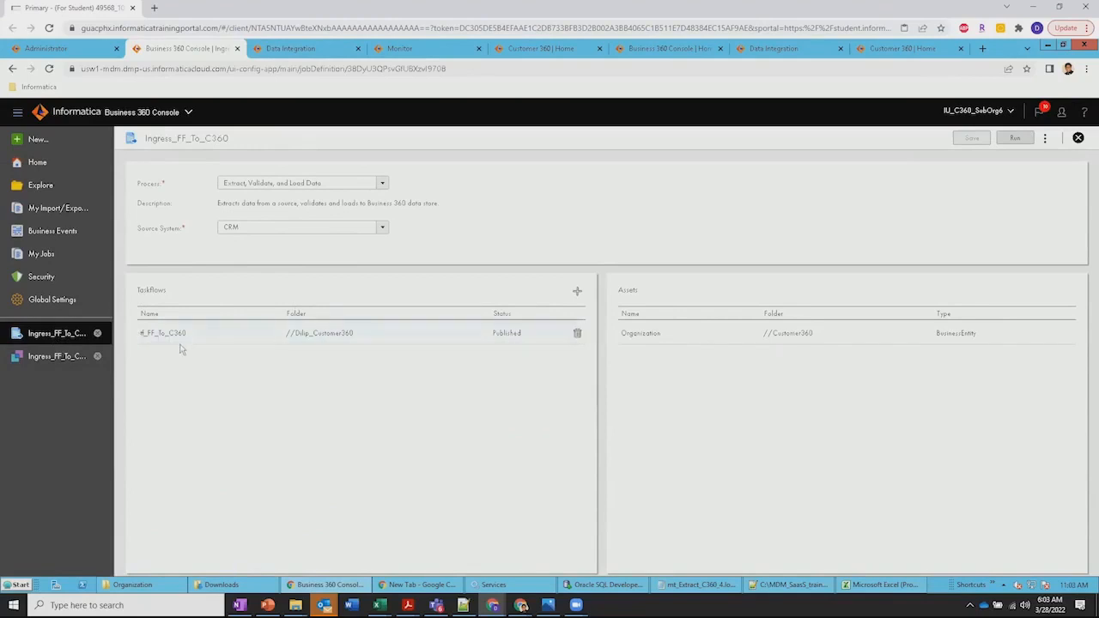
pyautogui.click(290, 50)
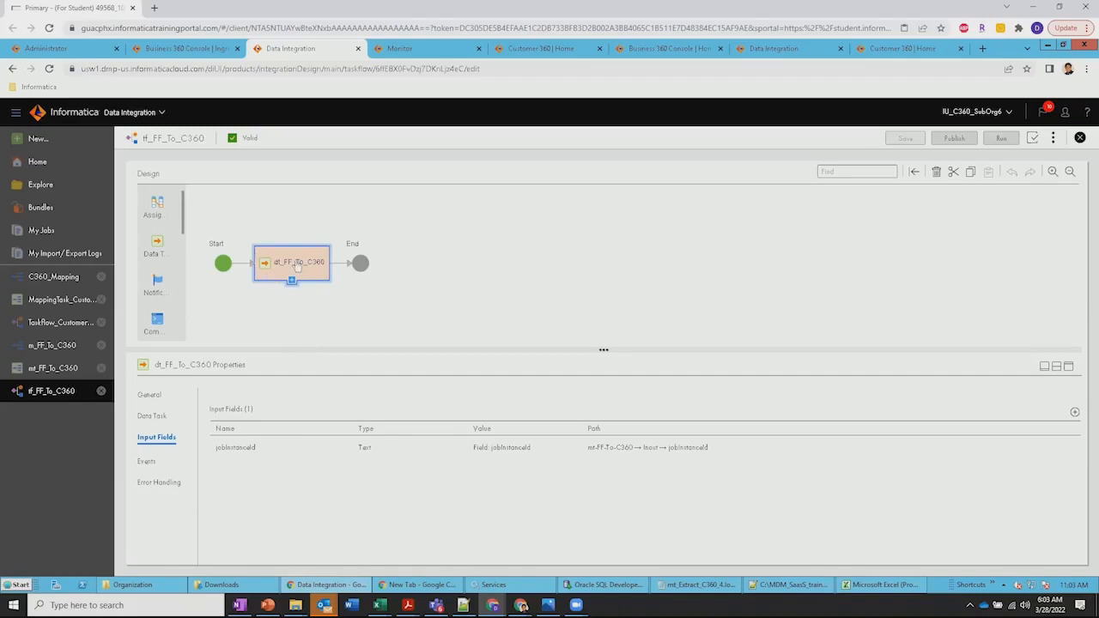
pyautogui.click(151, 415)
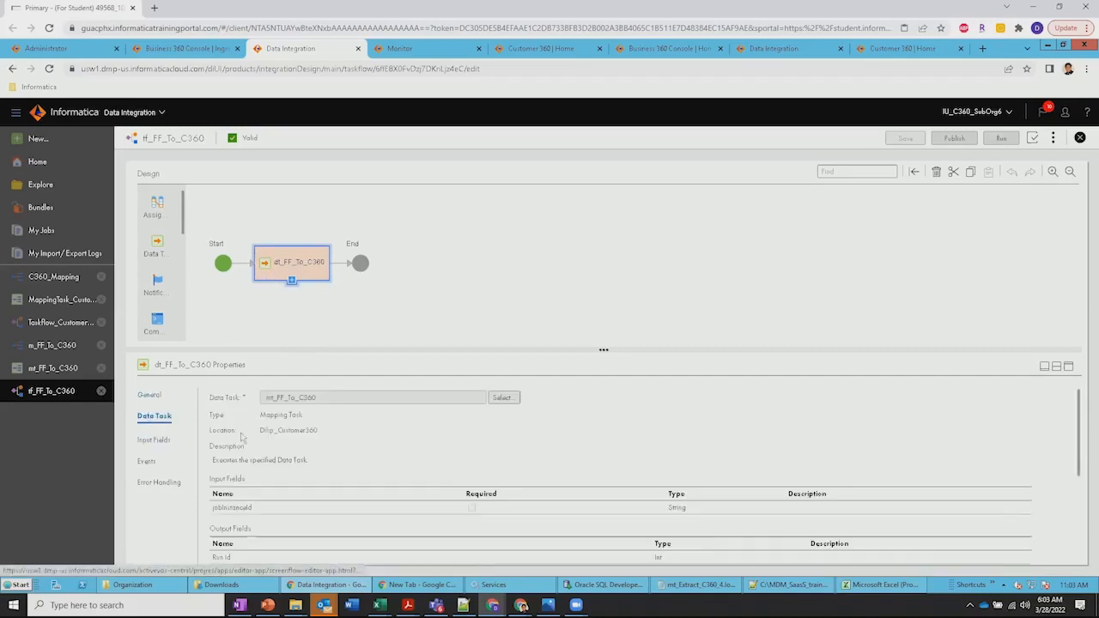
# Open the mapping used by the mt_FF_To_C360 mapping task and view its Source and Target connection details
pyautogui.click(41, 371)
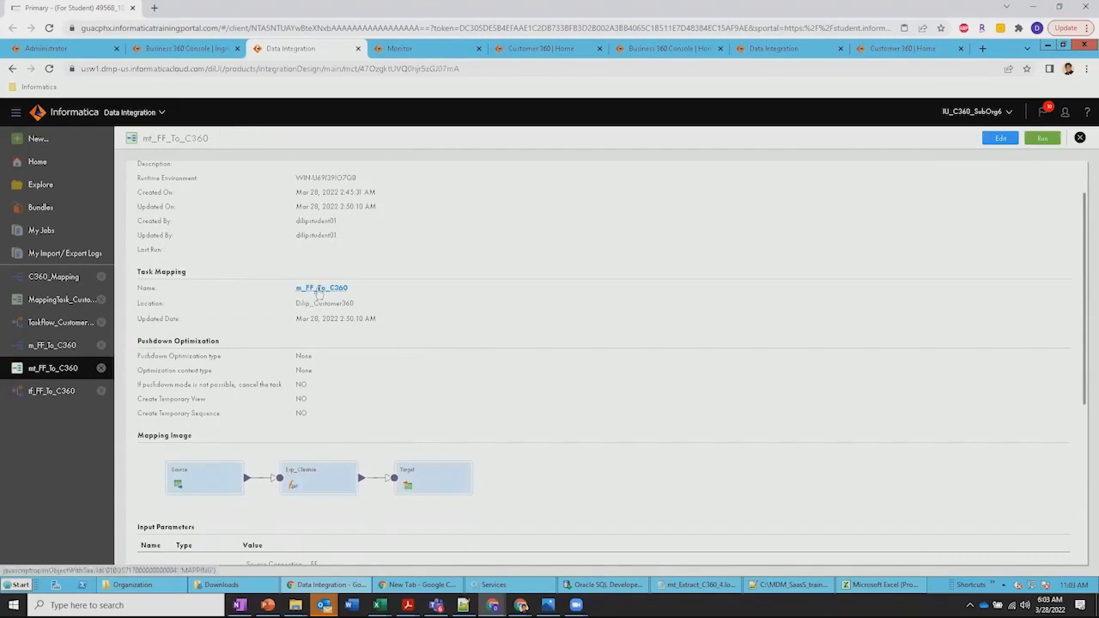
pyautogui.click(322, 288)
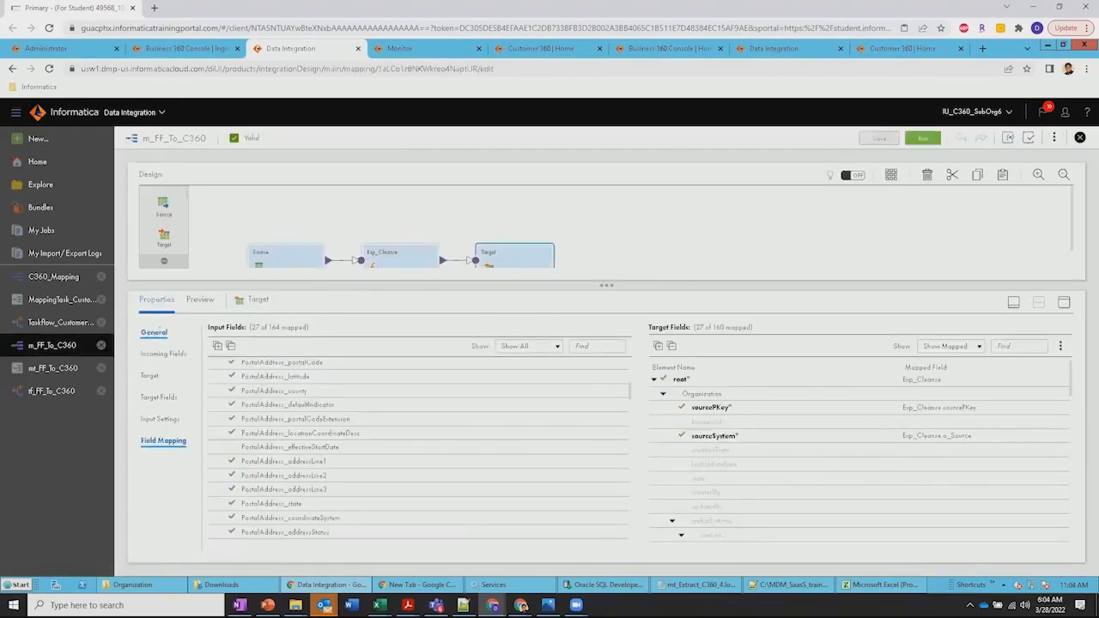
pyautogui.click(152, 333)
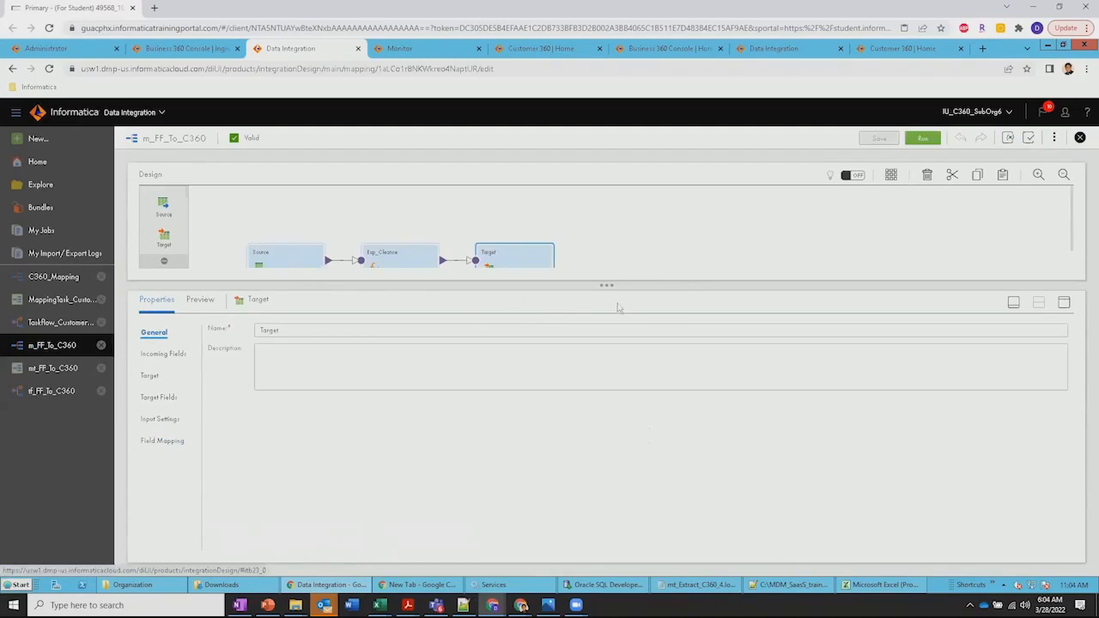
pyautogui.click(281, 264)
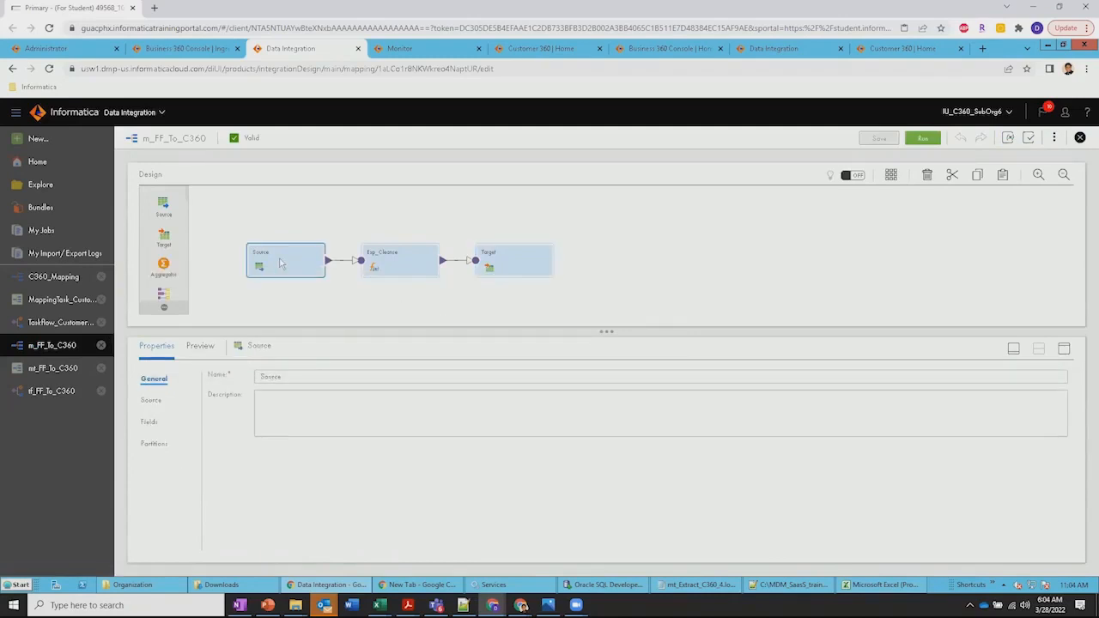
pyautogui.click(151, 401)
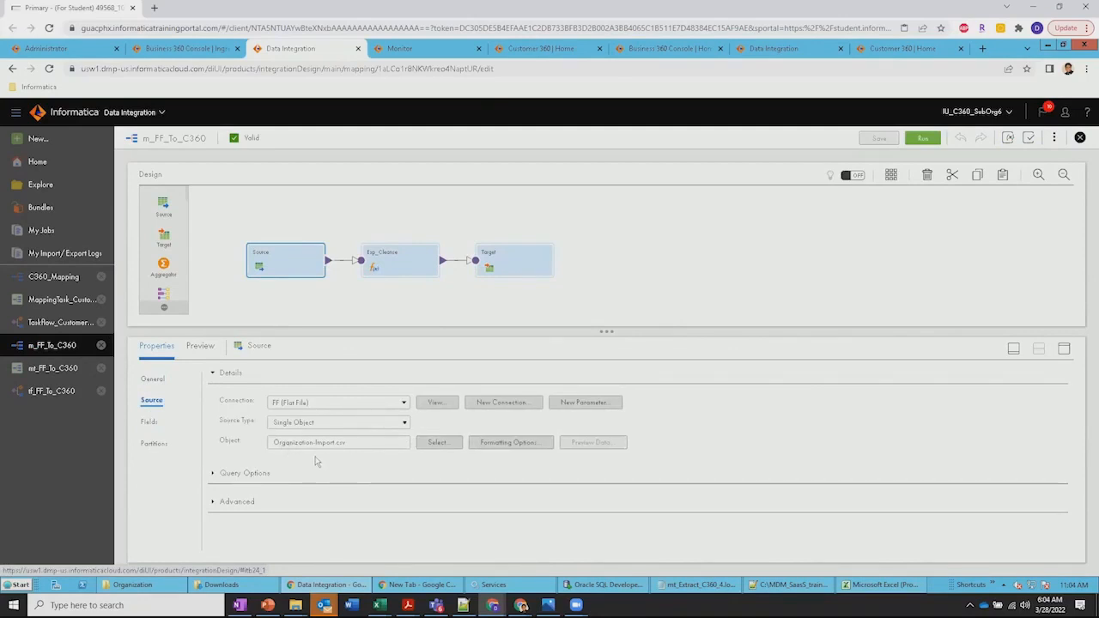
pyautogui.click(504, 267)
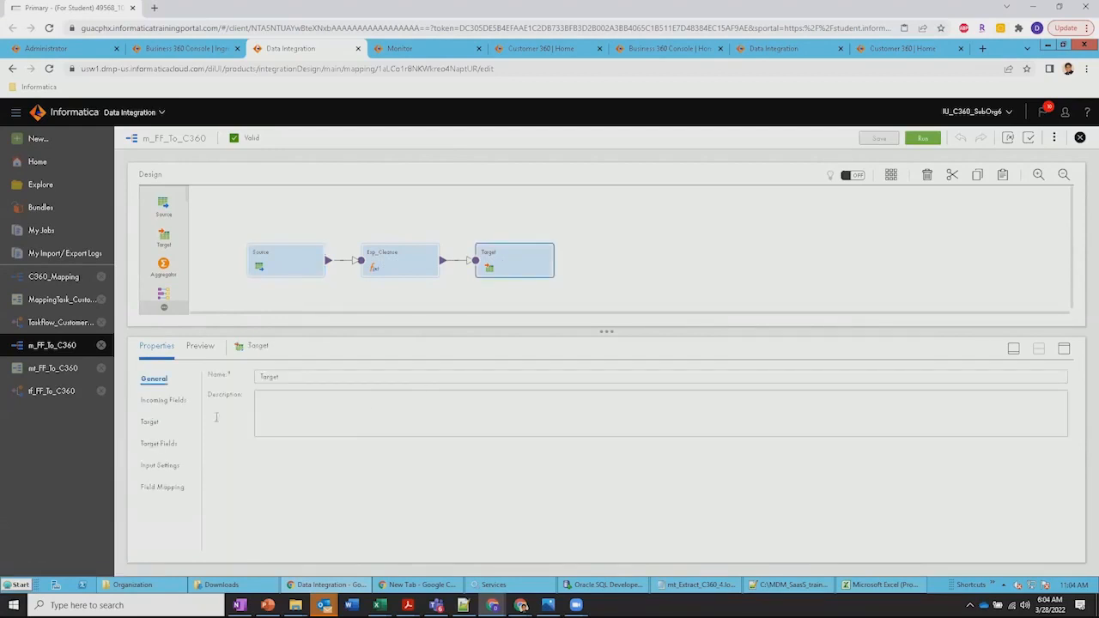
pyautogui.click(147, 424)
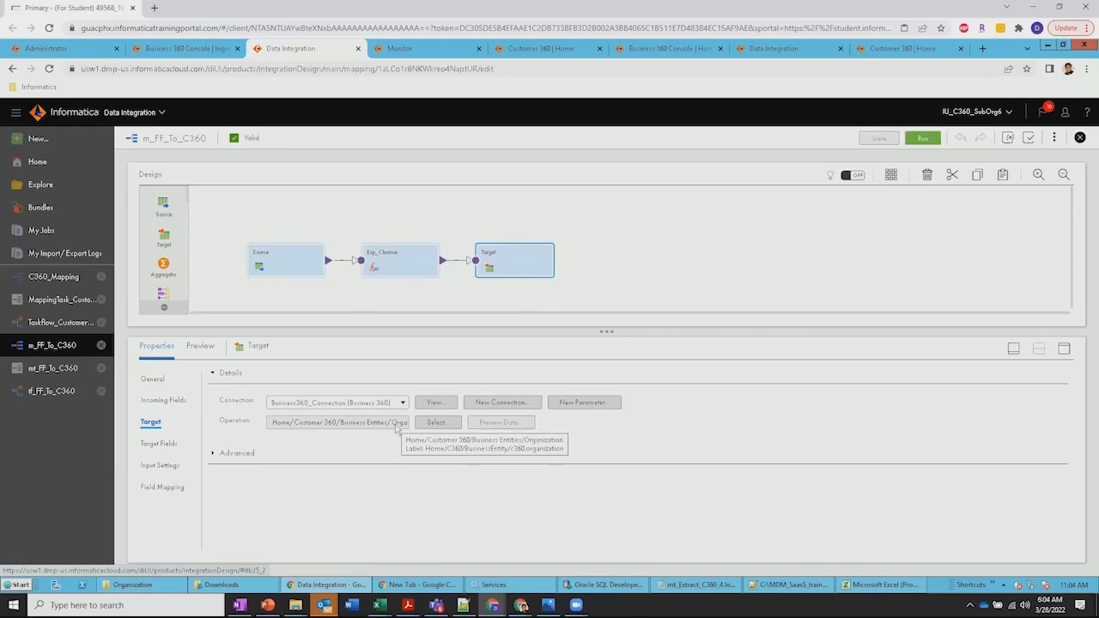
# Review the Target's field mapping, expanding the target fields under Organization down to PostalAddress
pyautogui.click(184, 489)
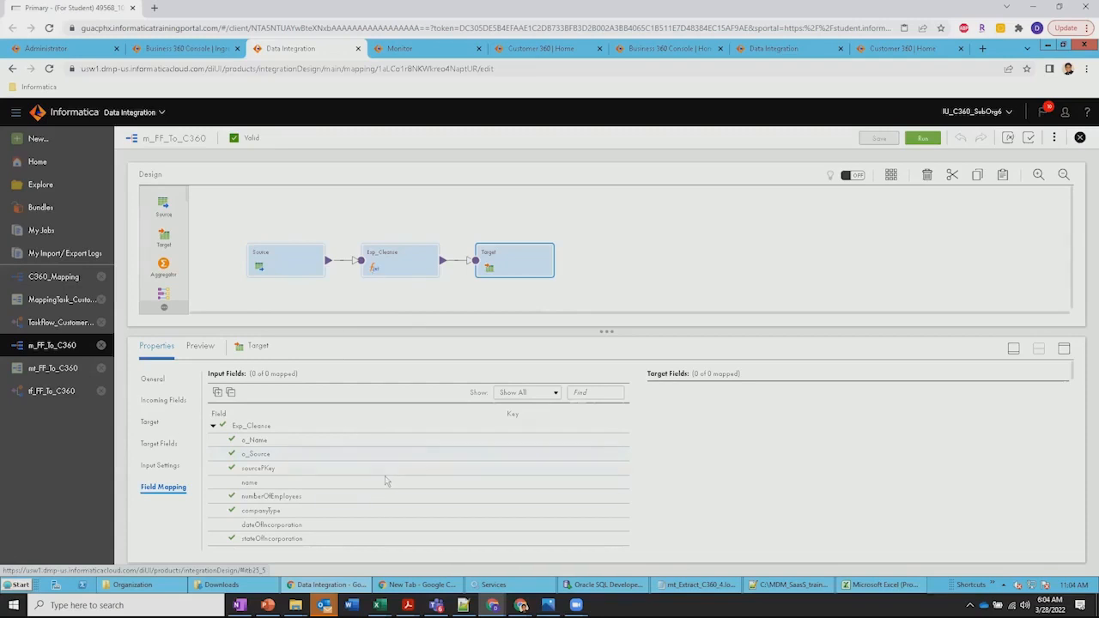
pyautogui.click(344, 445)
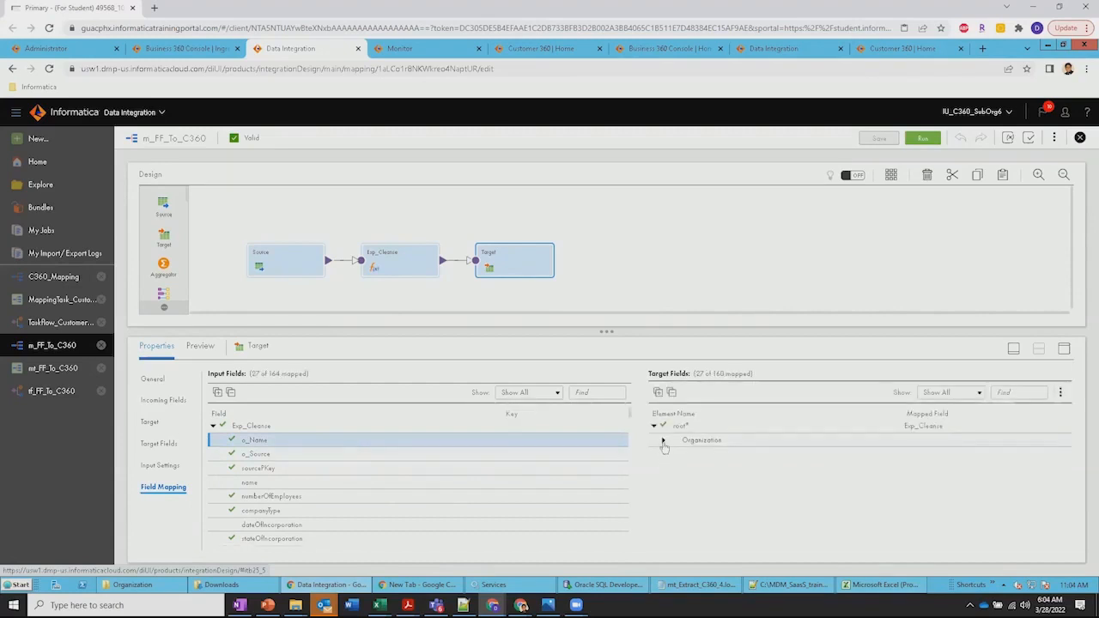
pyautogui.click(663, 442)
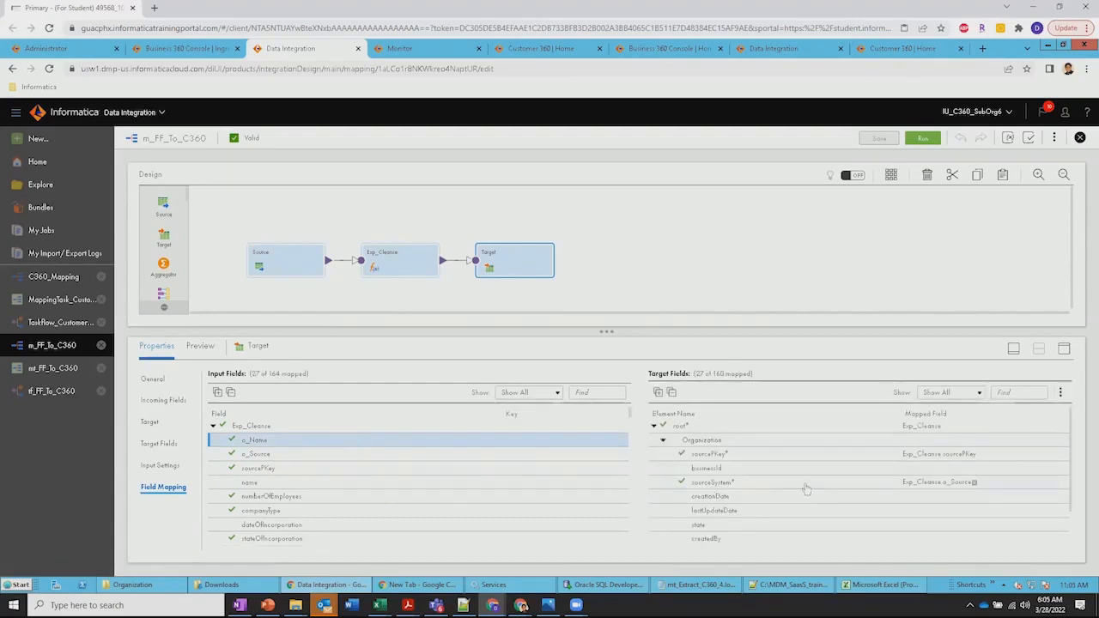
pyautogui.scroll(-1, 798, 503)
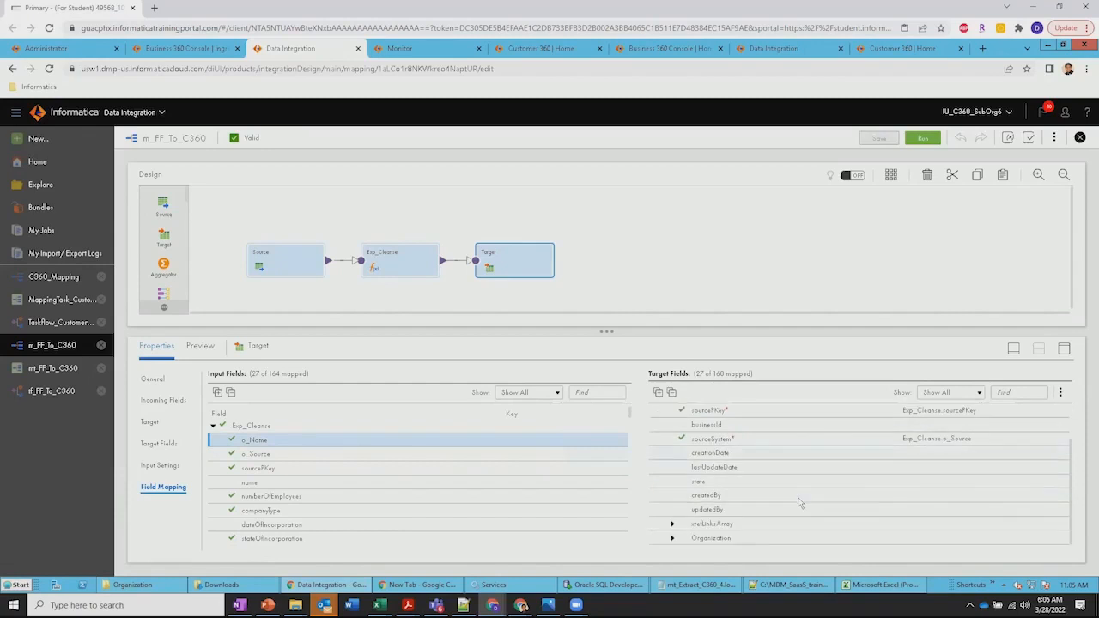
pyautogui.click(673, 538)
pyautogui.scroll(-5, 782, 498)
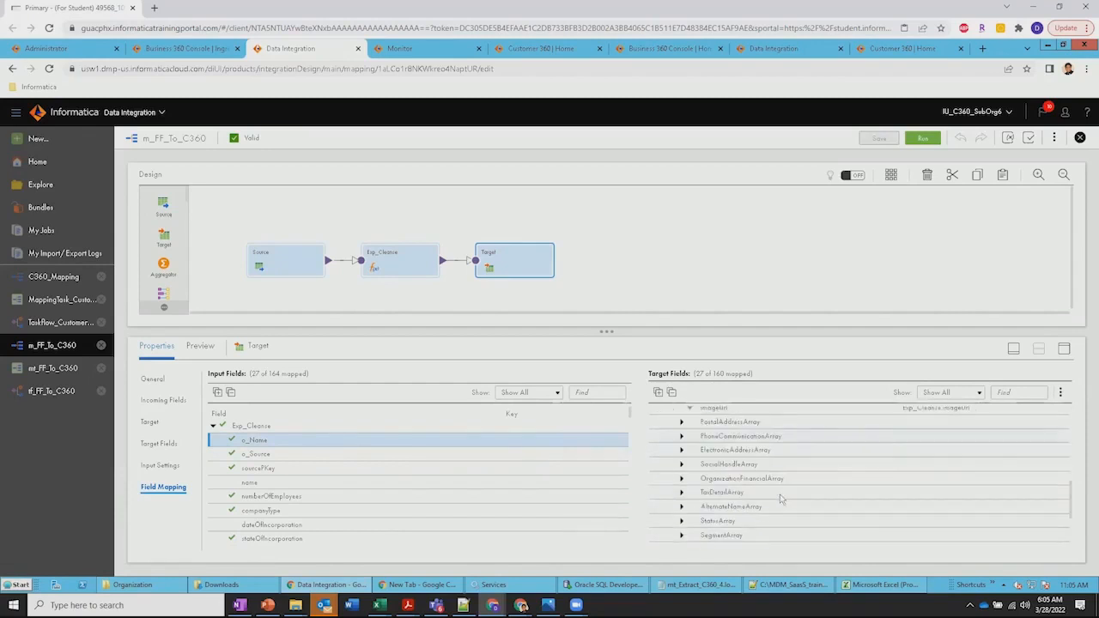
pyautogui.scroll(3, 781, 498)
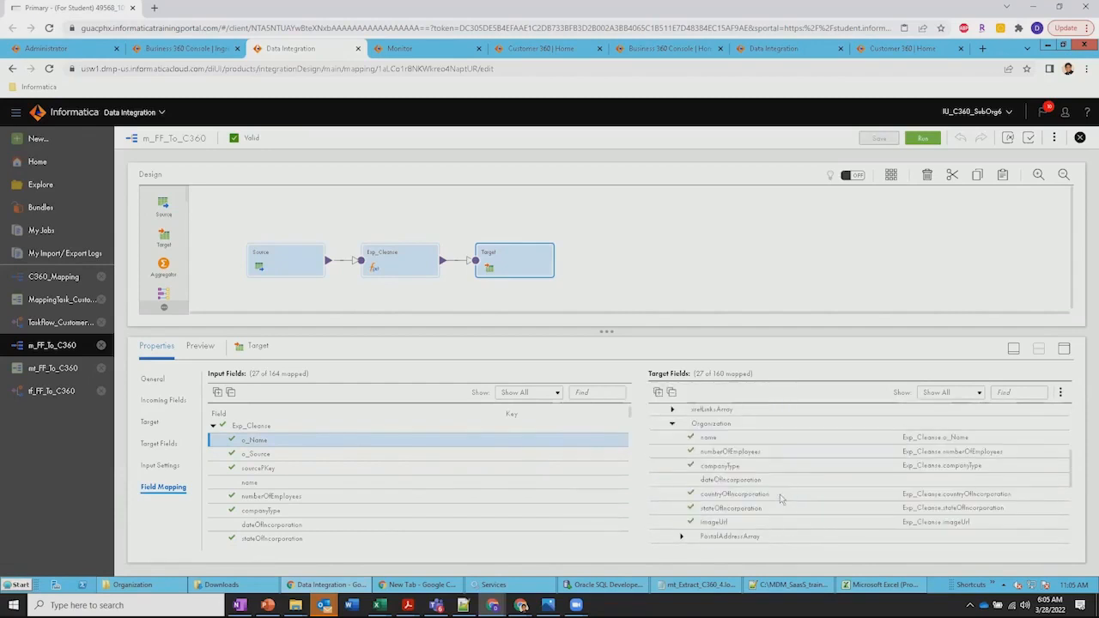
pyautogui.click(682, 538)
pyautogui.scroll(-3, 775, 494)
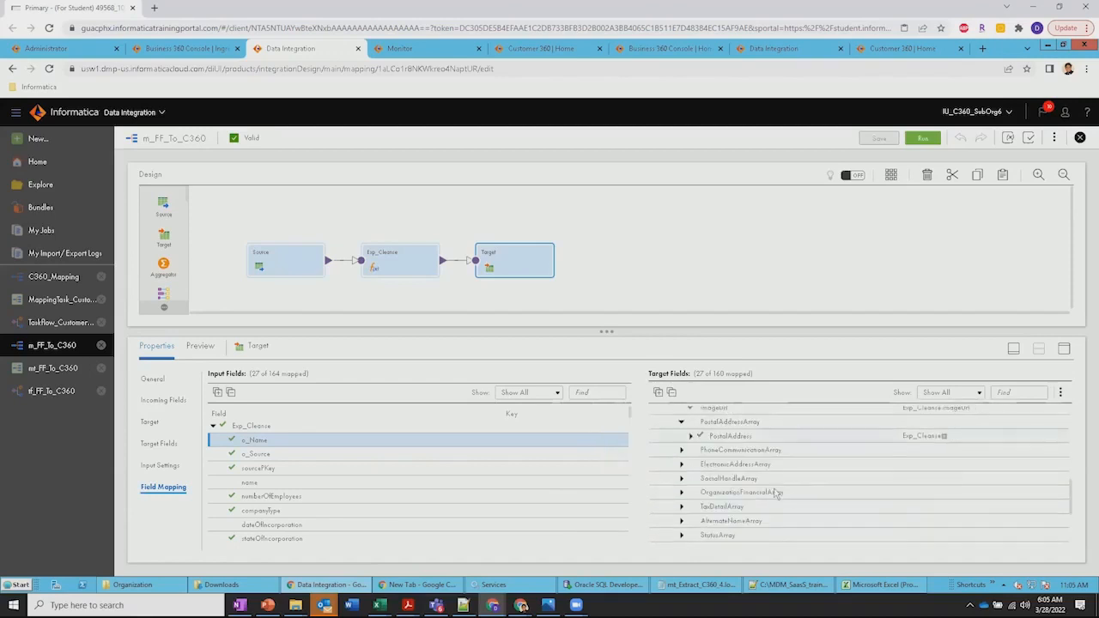
pyautogui.click(690, 436)
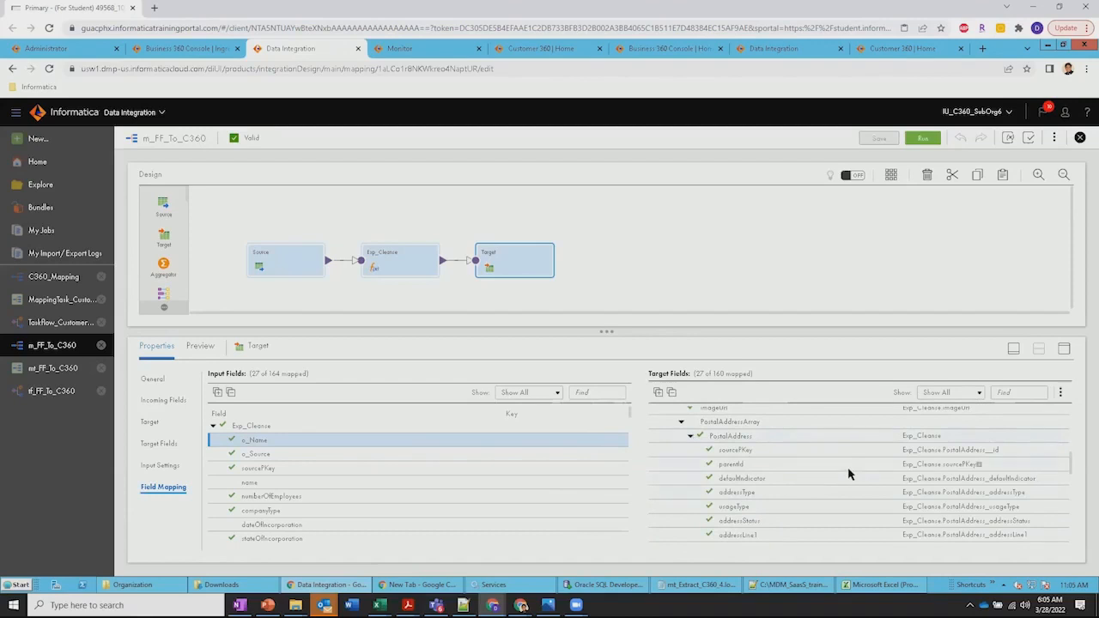
pyautogui.scroll(-4, 850, 481)
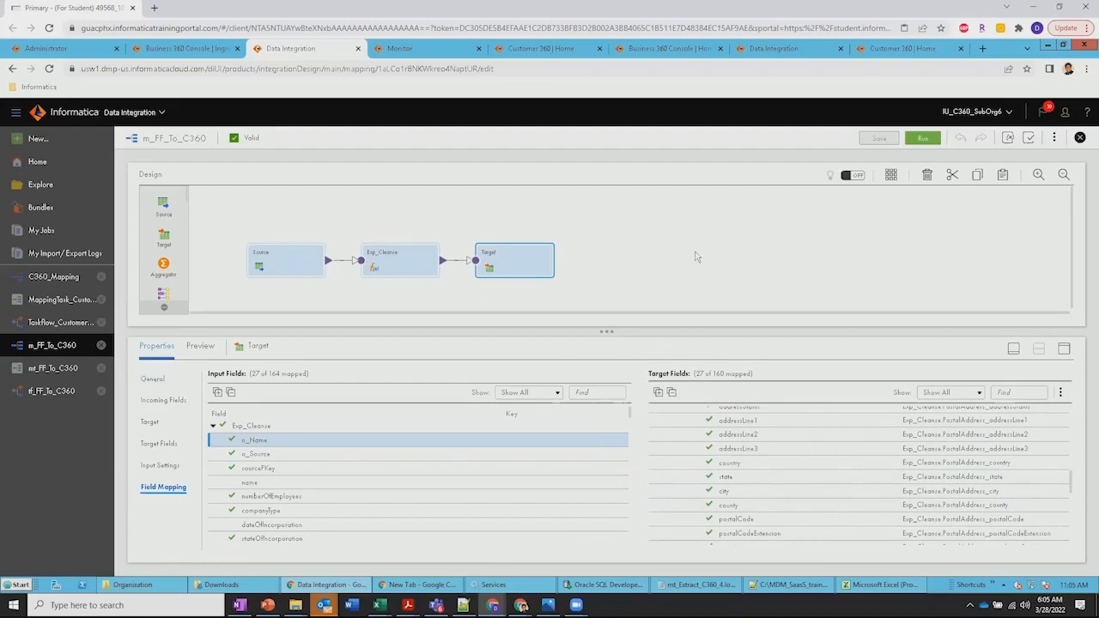
# Revisit the mt_FF_To_C360 mapping task and tf_FF_To_C360 taskflow, and return to the job definition in the Business 360 Console
pyautogui.click(52, 368)
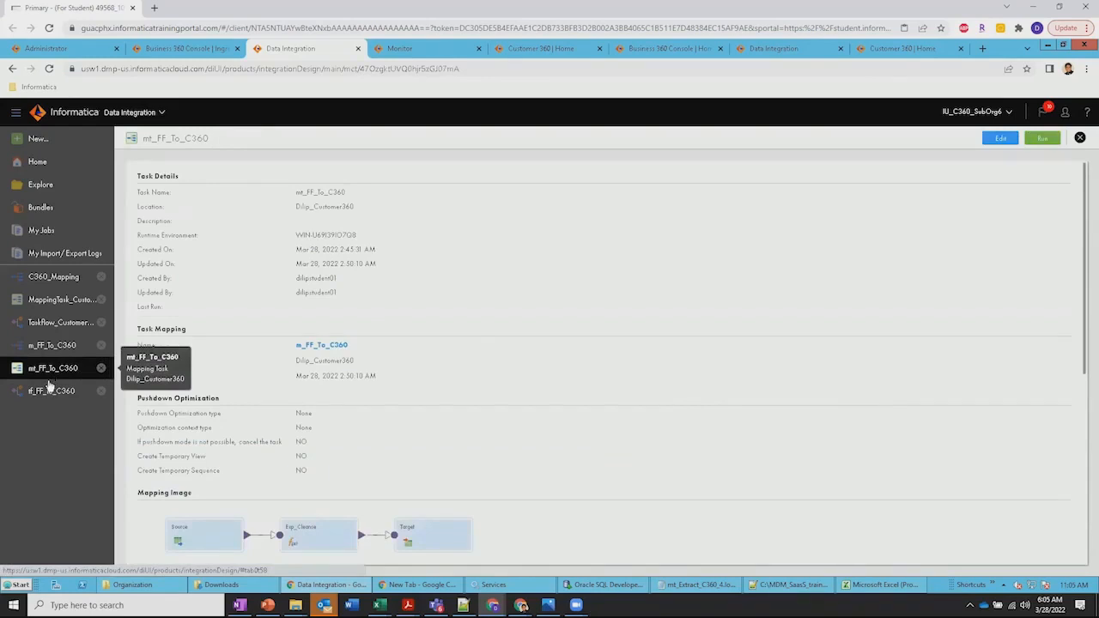
pyautogui.click(49, 392)
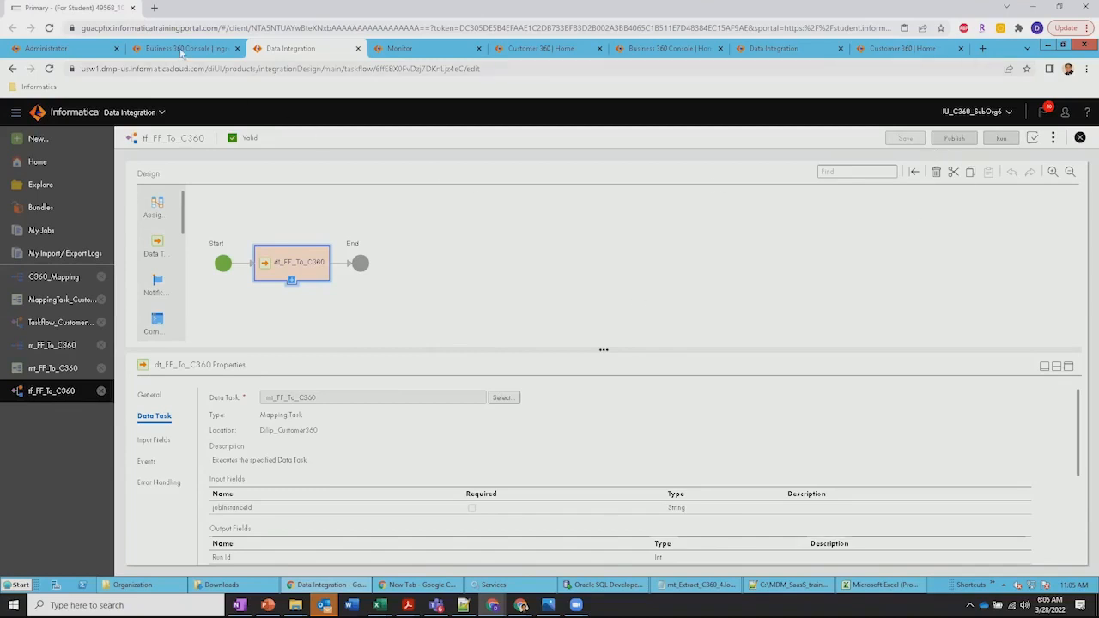
pyautogui.click(183, 50)
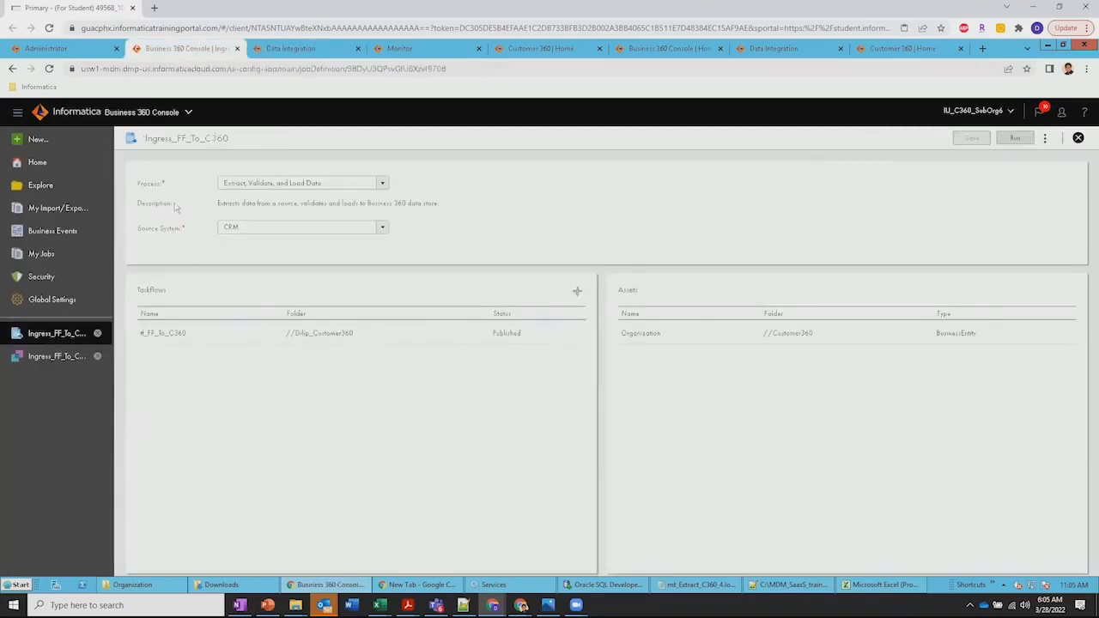
# Review the Ingress_FF_To_C360 job definition and check its taskflow in Data Integration, returning to the Business 360 Console
pyautogui.moveTo(144, 138); pyautogui.dragTo(249, 146)
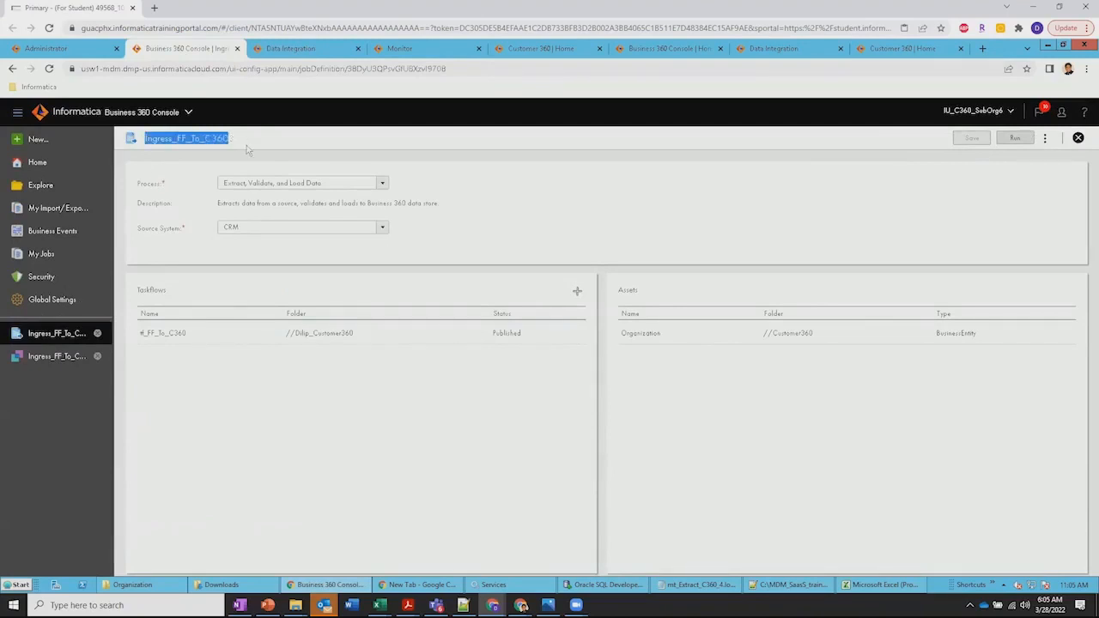
pyautogui.click(176, 169)
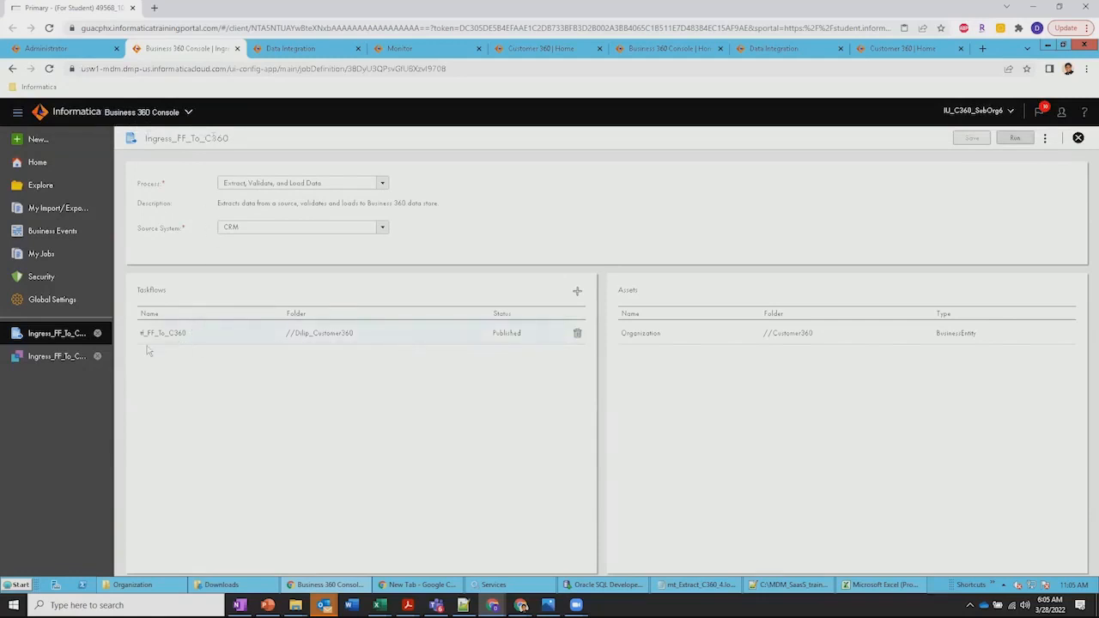
pyautogui.click(1016, 138)
pyautogui.click(305, 49)
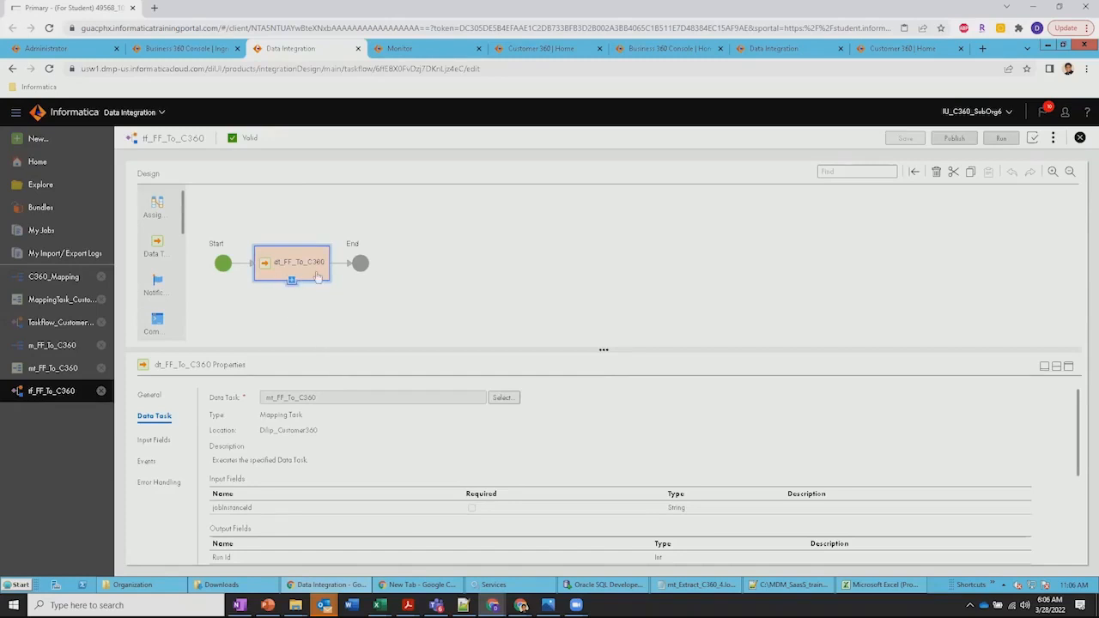
pyautogui.click(187, 49)
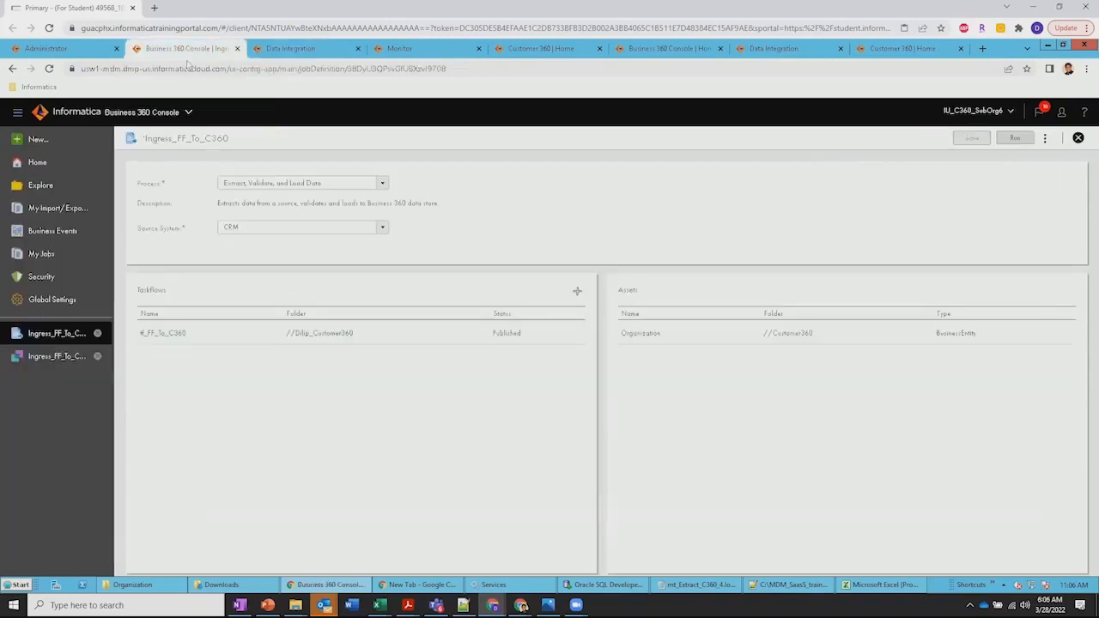
# Open the completed Ingress_FF_To_C360 job run and expand the metrics of its Extract step
pyautogui.click(50, 357)
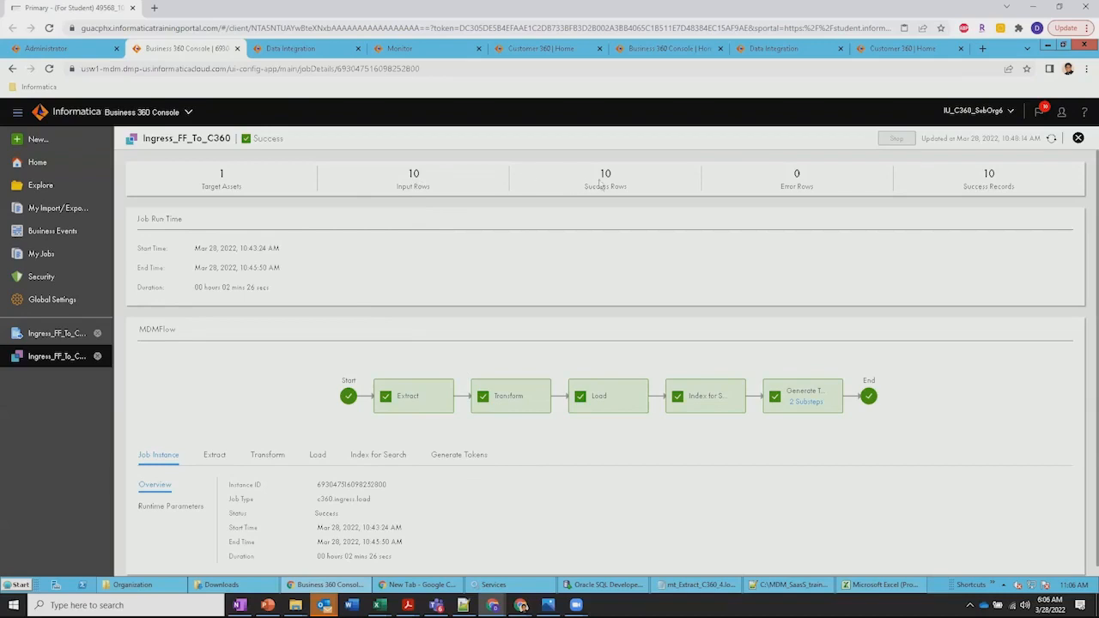
pyautogui.click(424, 398)
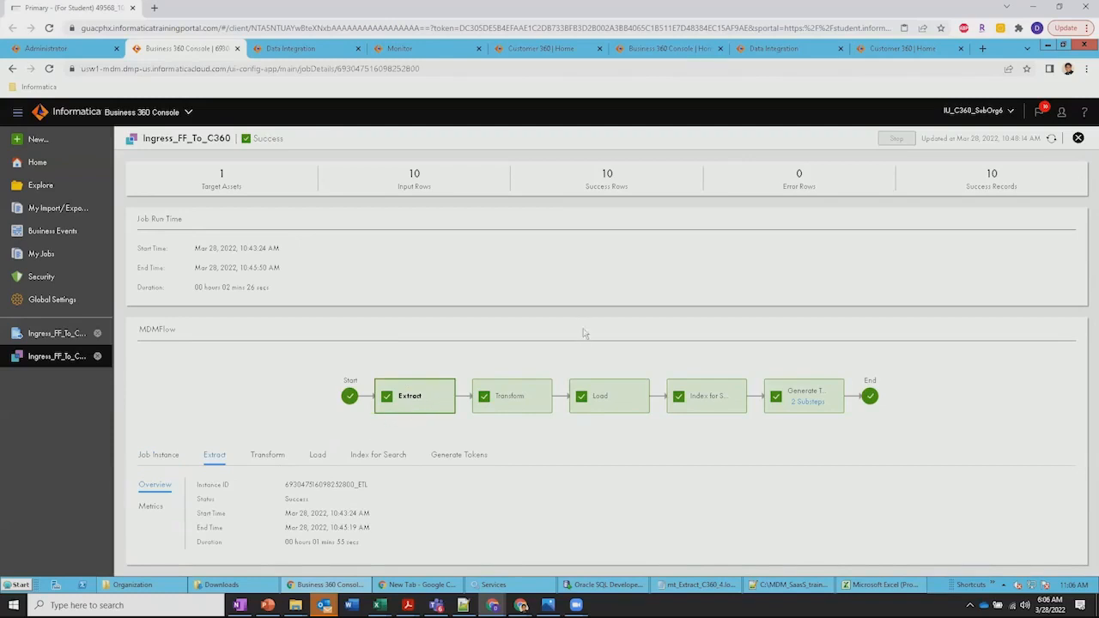
pyautogui.click(152, 508)
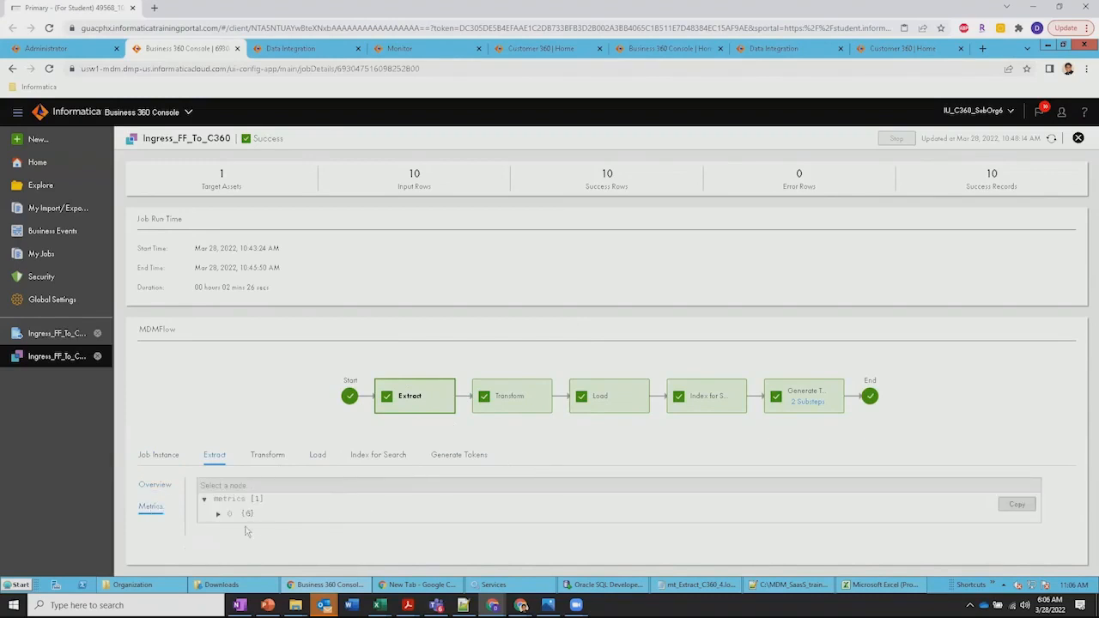
pyautogui.click(219, 514)
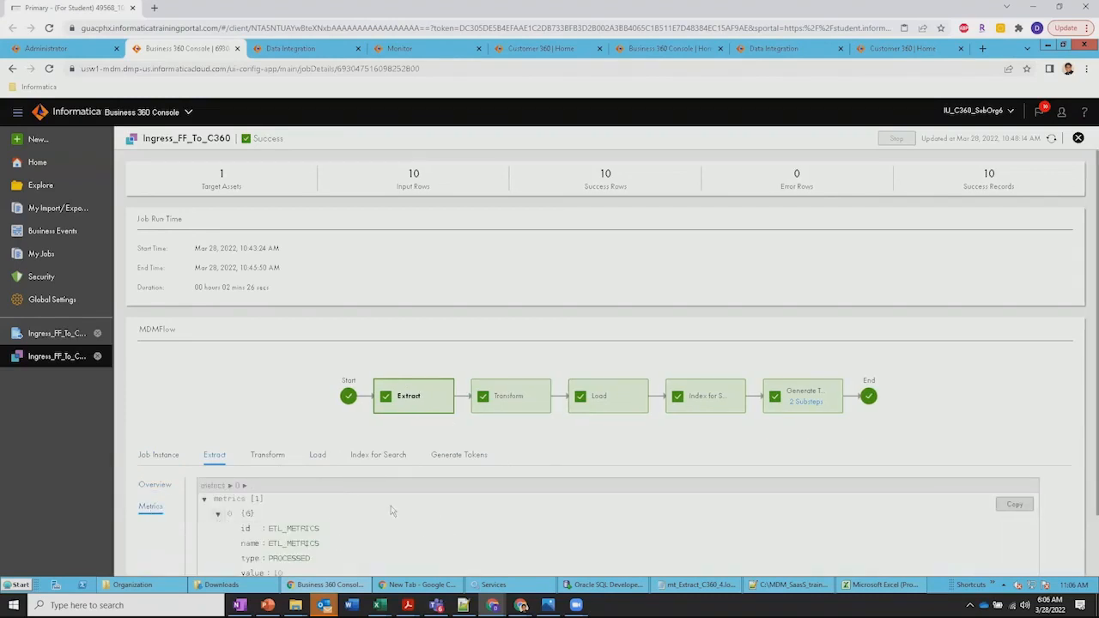
pyautogui.scroll(-1, 393, 512)
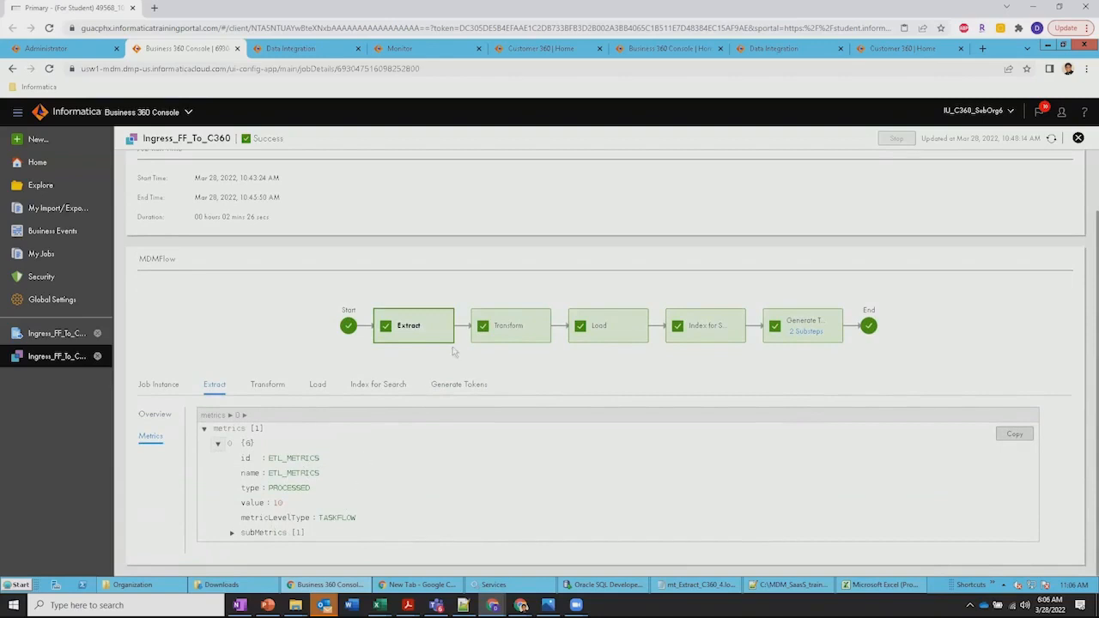
# View the Transform step's overview and the Load step's metrics in the Ingress_FF_To_C360 job run
pyautogui.click(508, 332)
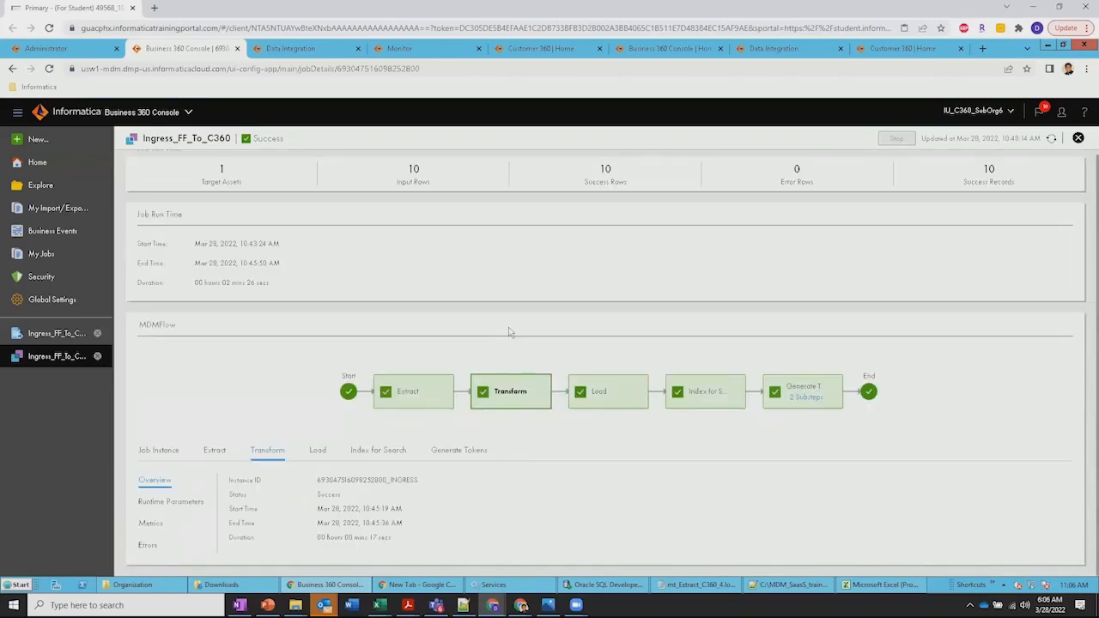
pyautogui.click(609, 390)
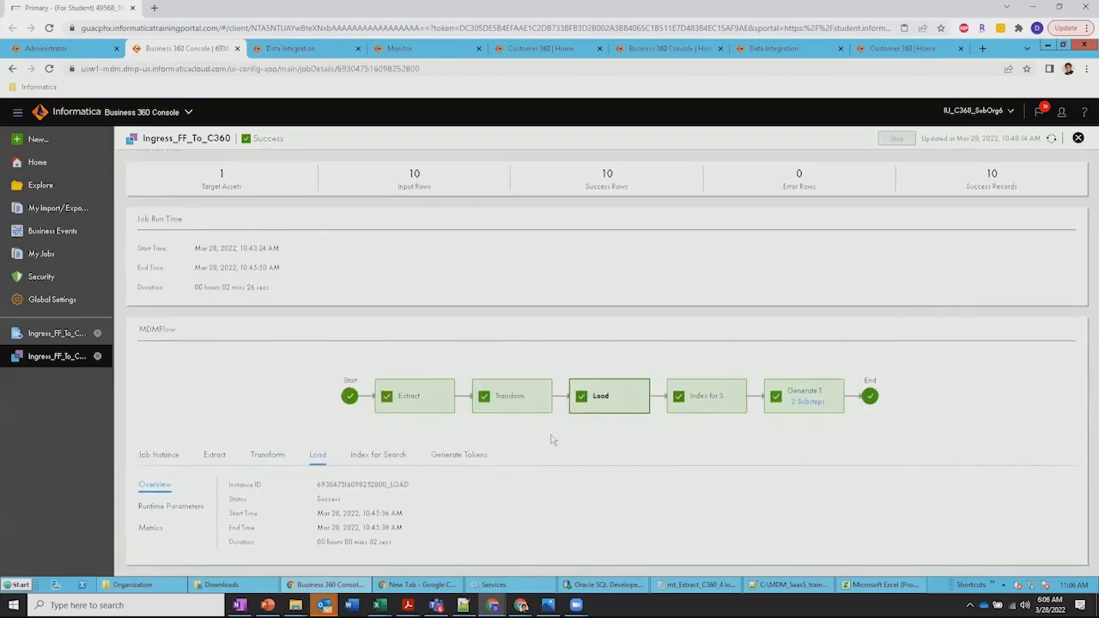
pyautogui.click(151, 527)
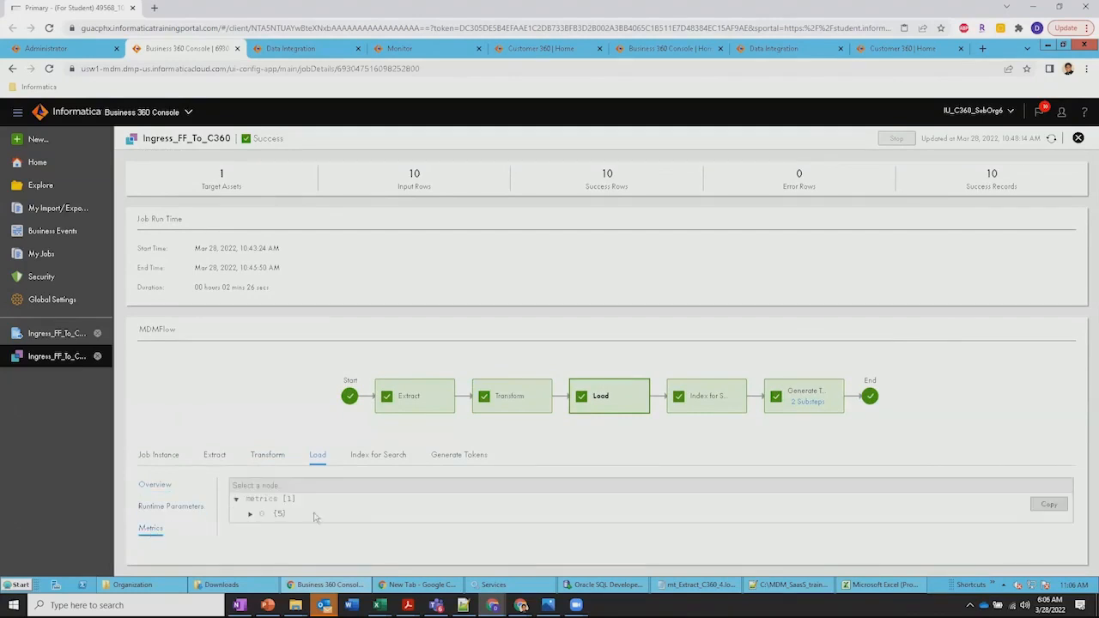
# Expand the Load step's metrics and submetrics, and view the Index for Search and Generate Tokens overviews of the job run
pyautogui.click(250, 513)
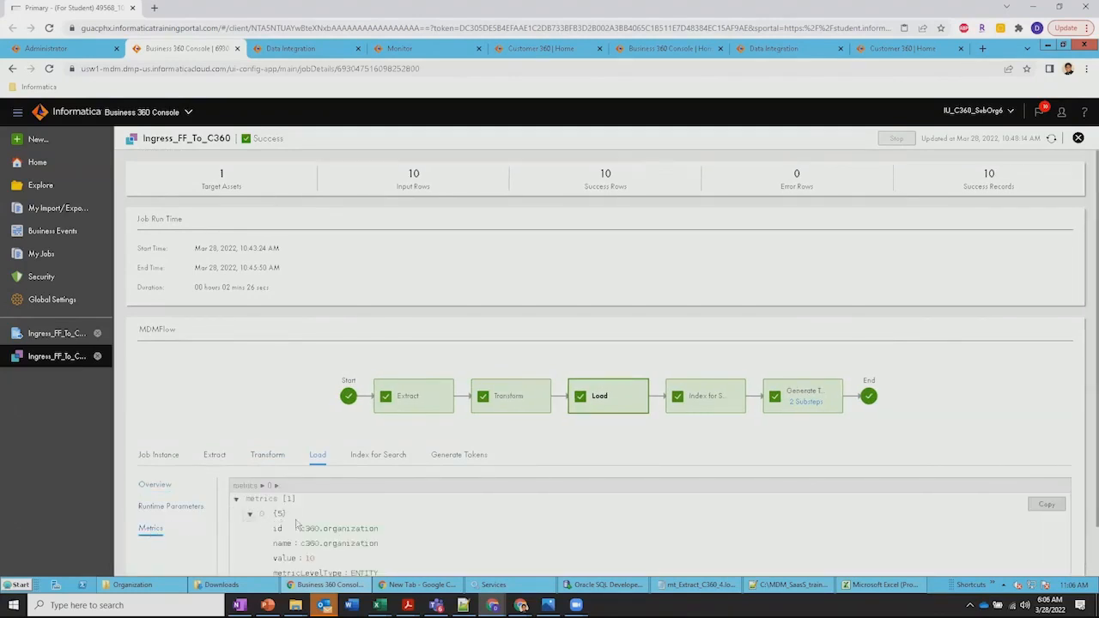
pyautogui.scroll(-1, 299, 524)
pyautogui.click(264, 534)
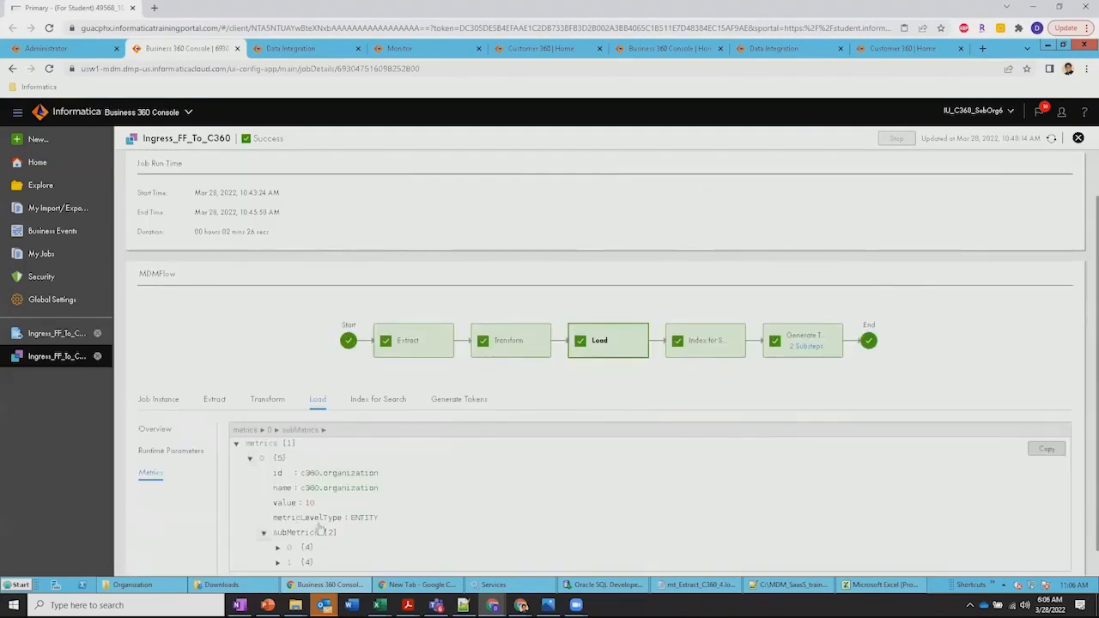
pyautogui.click(714, 347)
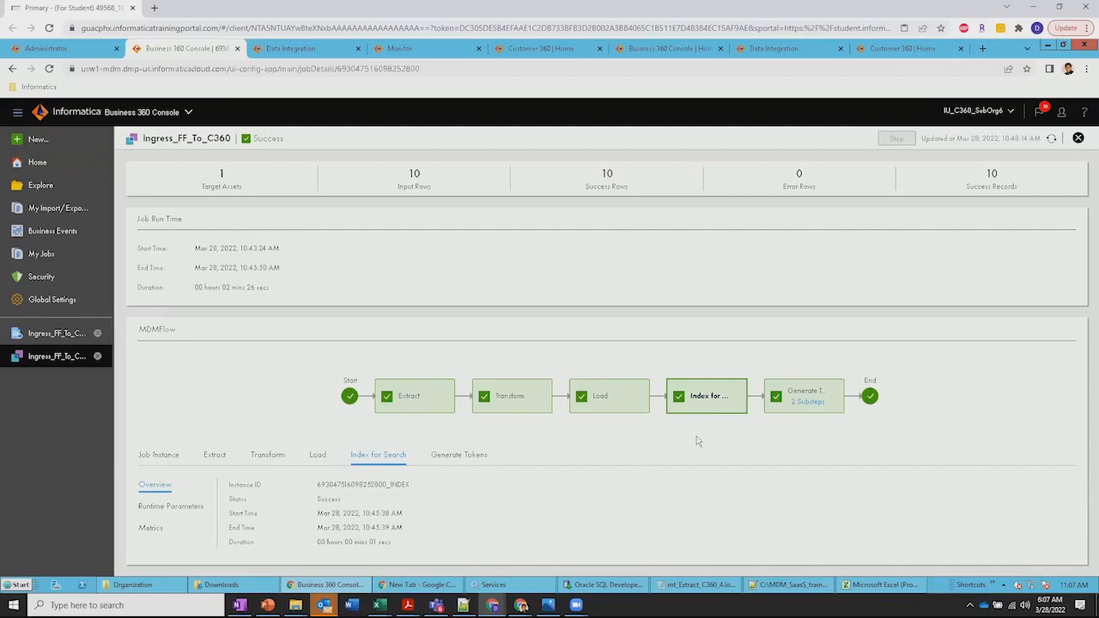
pyautogui.click(461, 461)
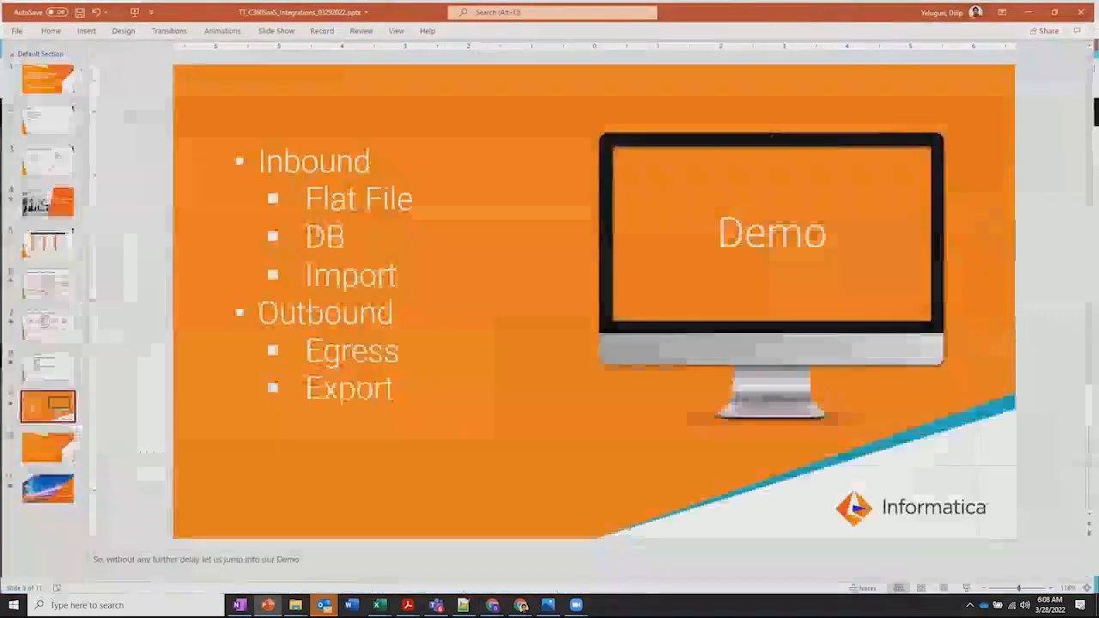
# Check the DB item under Inbound on the PowerPoint Demo slide, and return to the Business 360 Console
pyautogui.moveTo(311, 233); pyautogui.dragTo(334, 232)
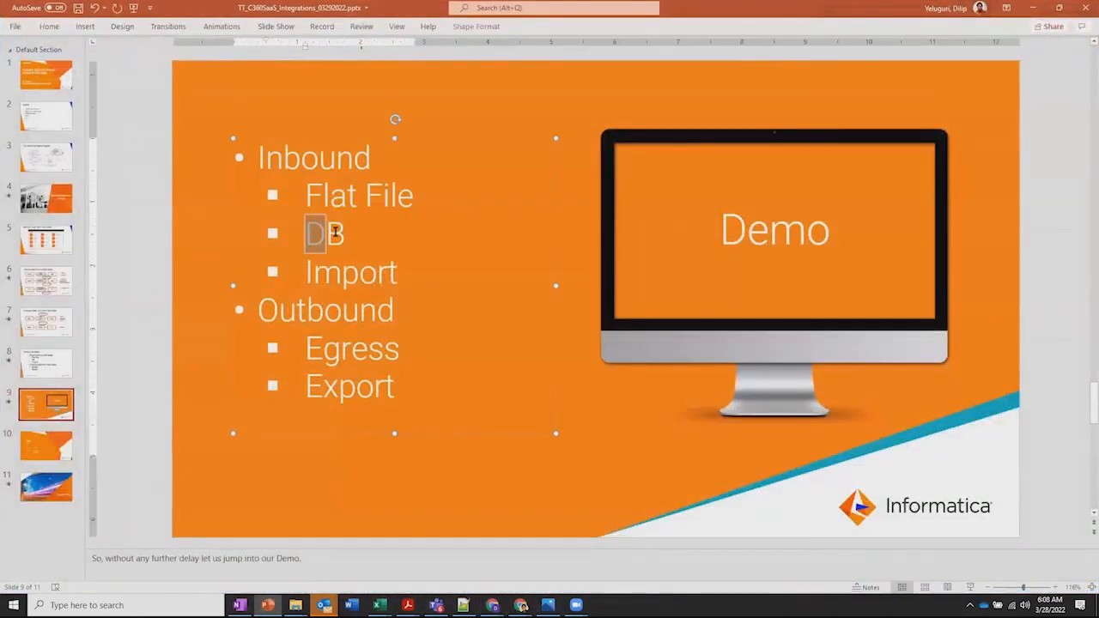
pyautogui.click(320, 243)
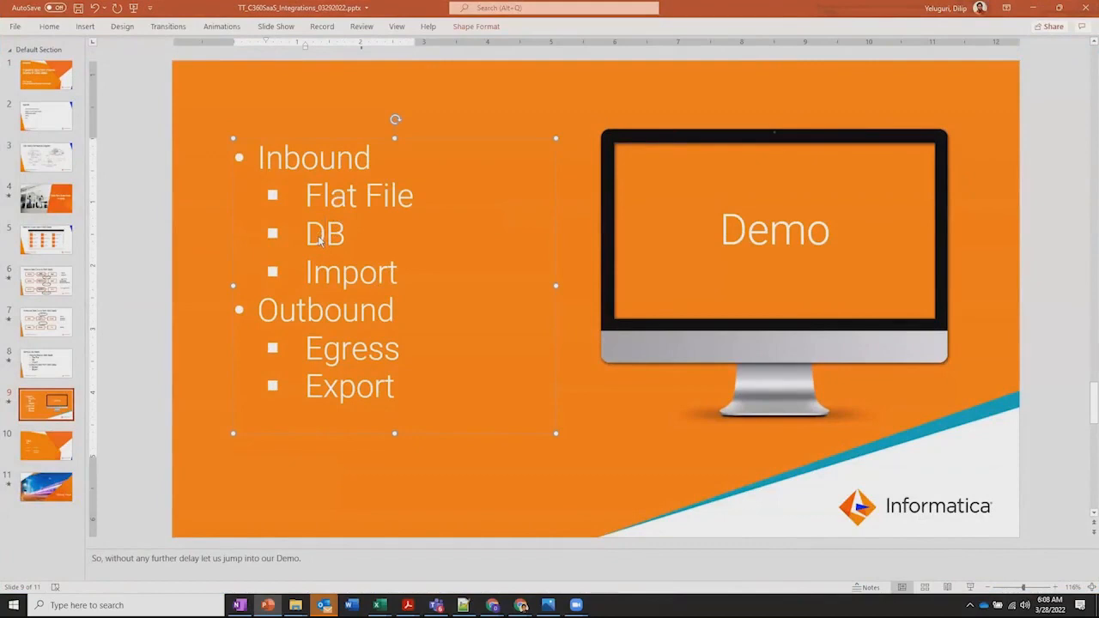
pyautogui.hotkey('alt', 'Tab')
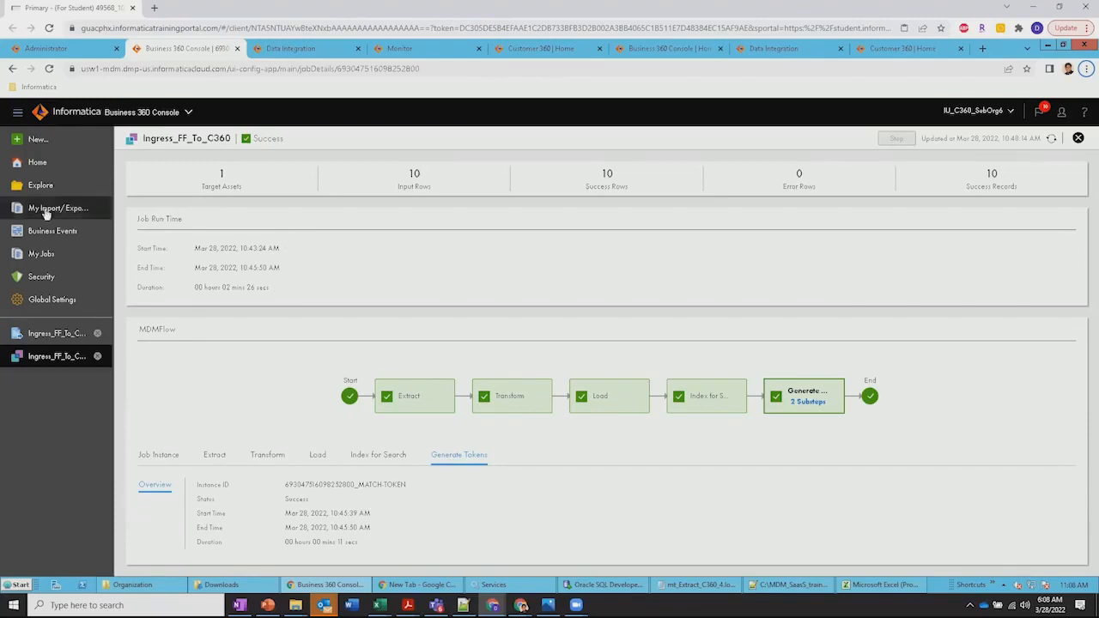
# Open the trainer's own Customer360 project and browse its assets, selecting the Ingress_FF_To_C360 job definition
pyautogui.click(43, 186)
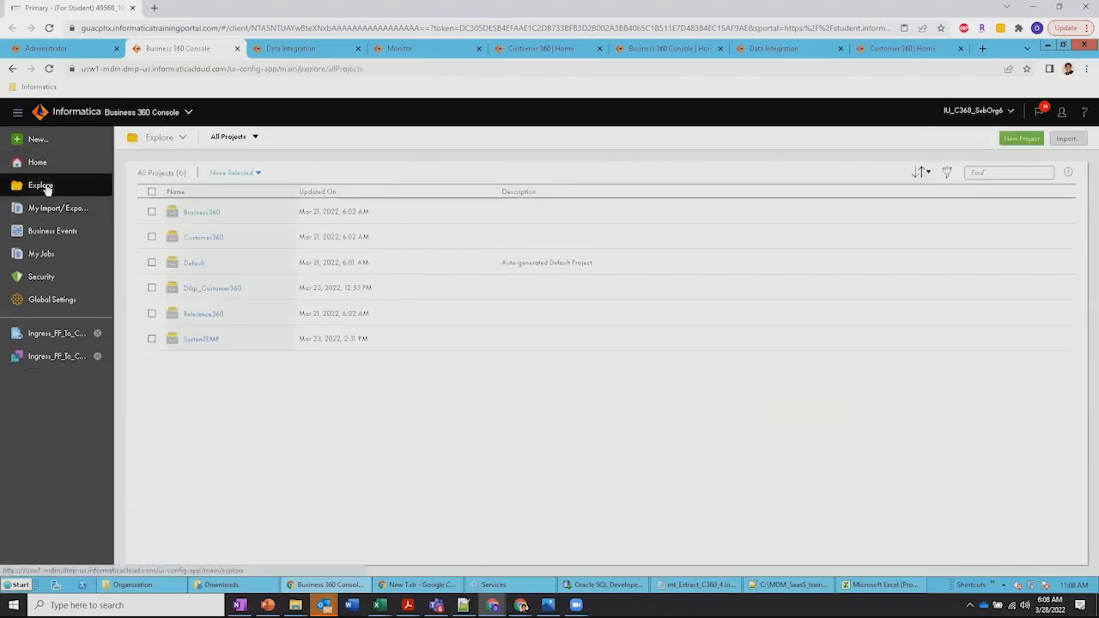
pyautogui.click(219, 287)
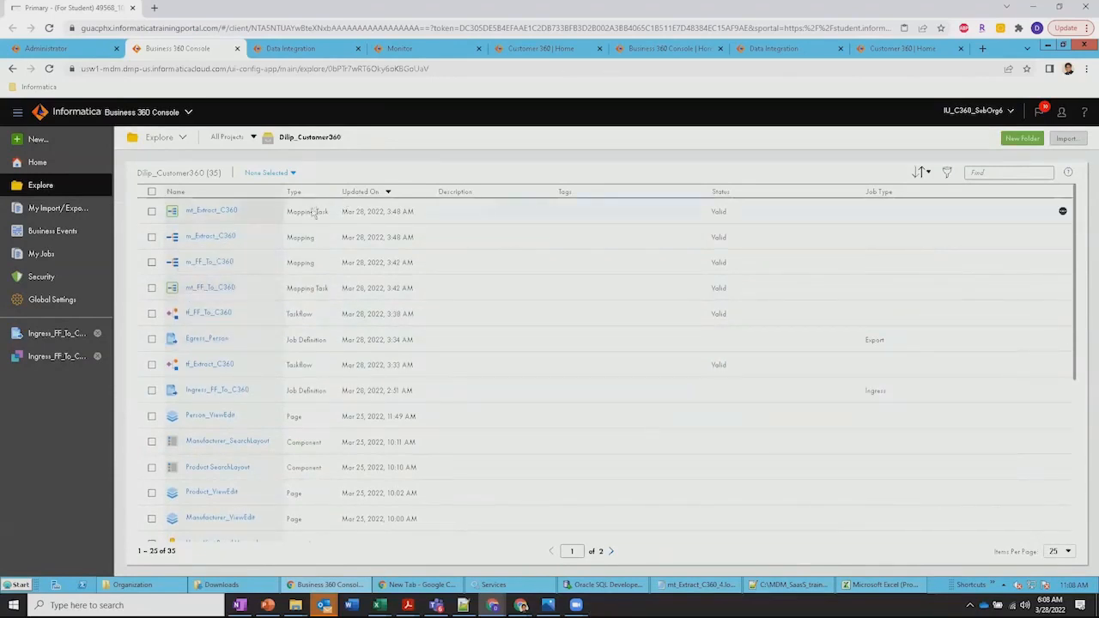
pyautogui.click(307, 397)
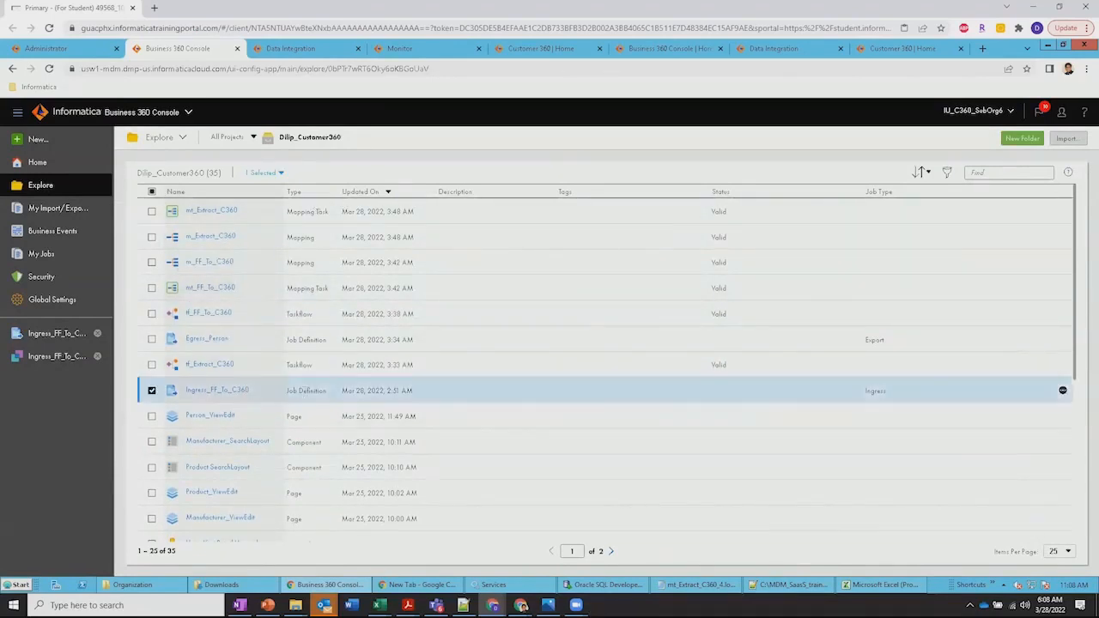
pyautogui.scroll(-1, 306, 397)
pyautogui.scroll(-4, 305, 397)
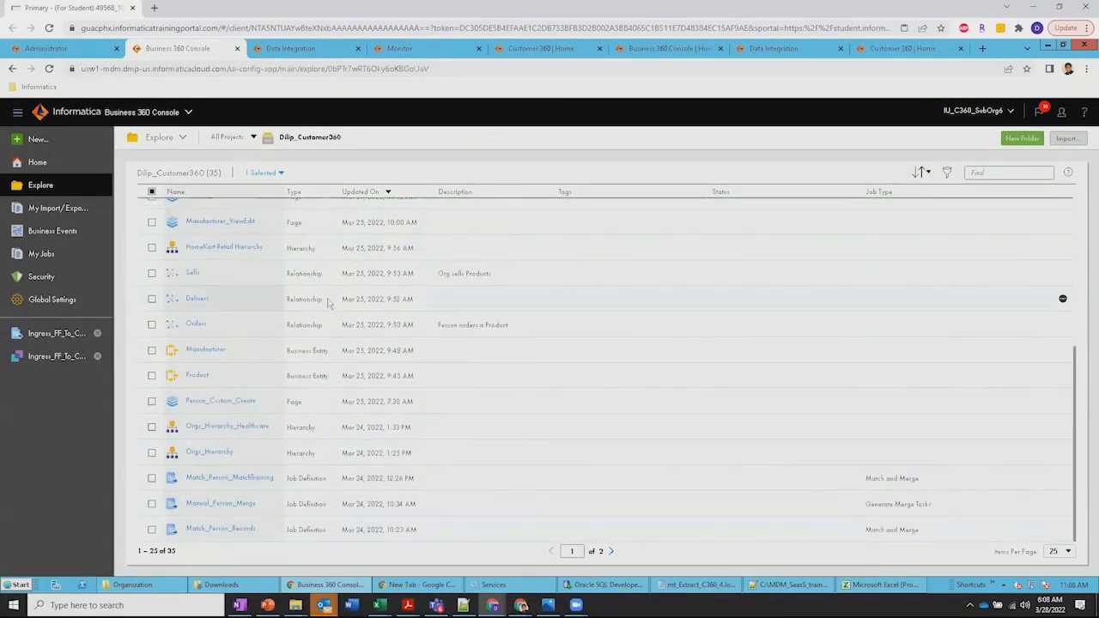
pyautogui.scroll(5, 326, 299)
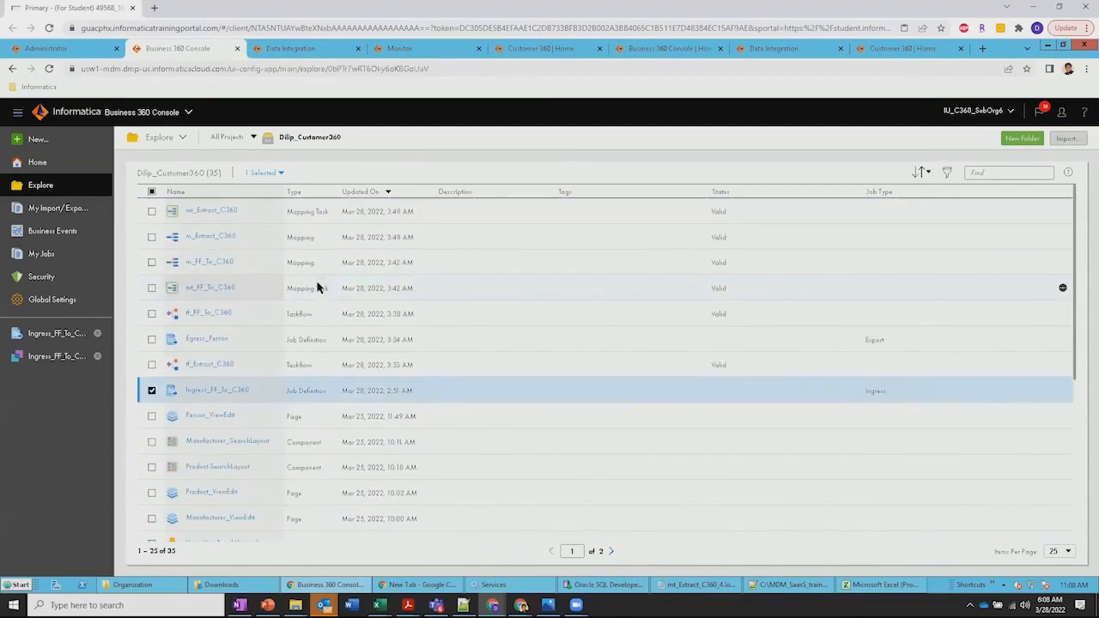
# Filter the project's assets by type so that only Job Definition assets are listed
pyautogui.click(948, 173)
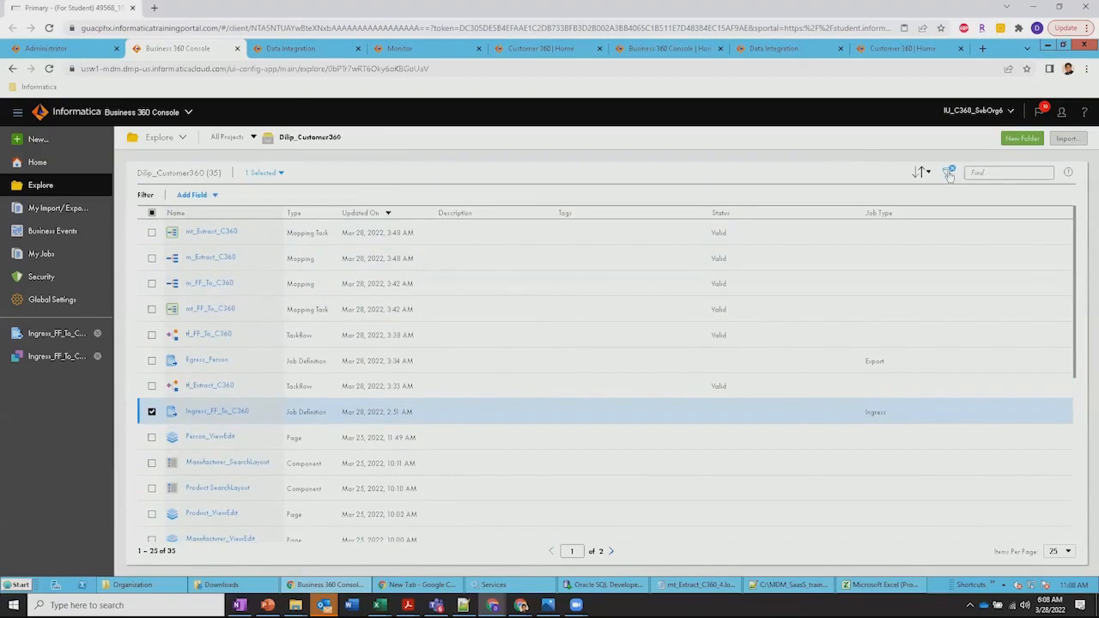
pyautogui.click(215, 197)
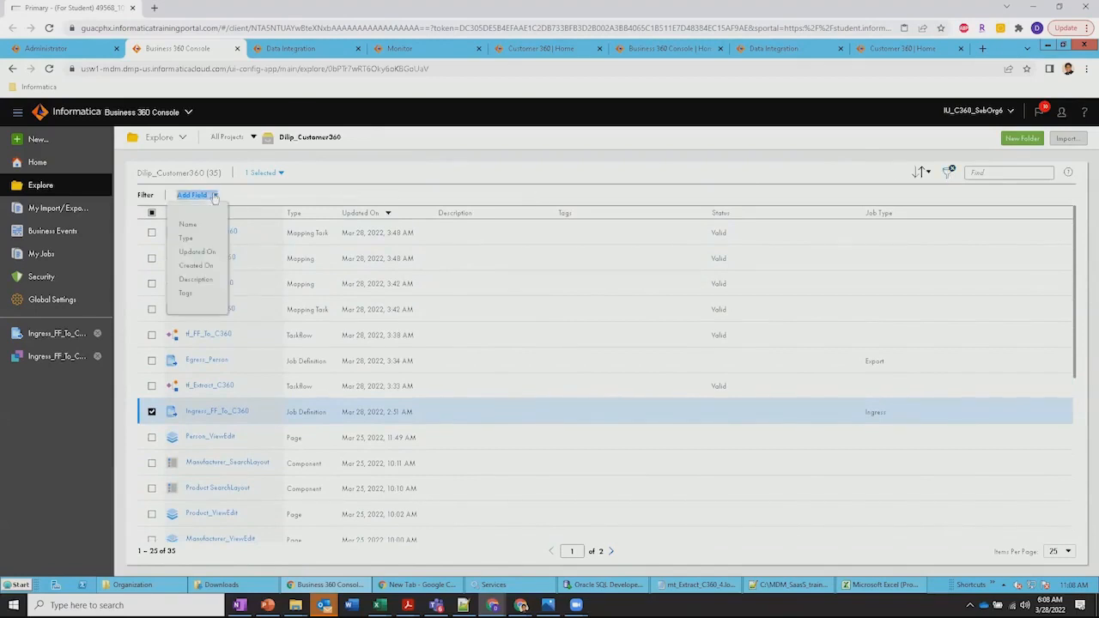
pyautogui.click(186, 238)
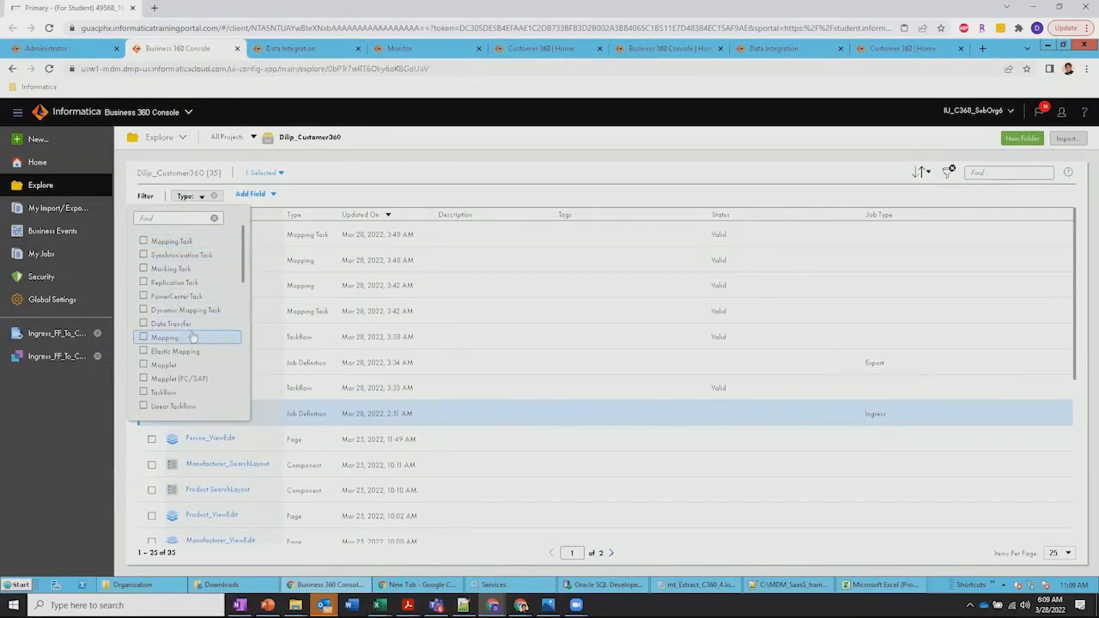
pyautogui.scroll(-2, 190, 335)
pyautogui.scroll(-3, 192, 335)
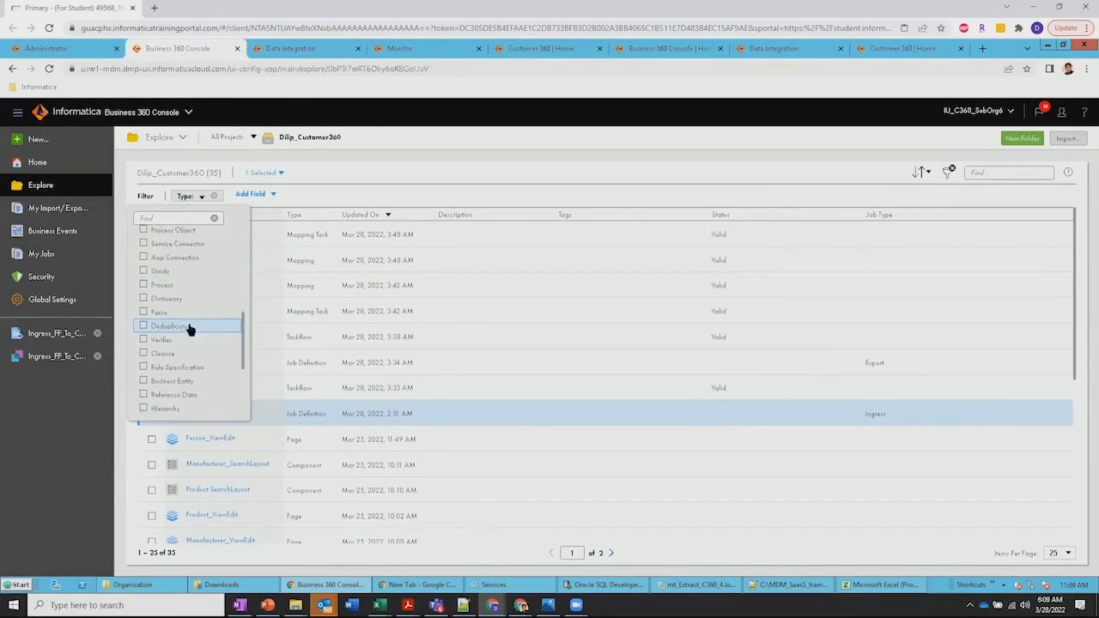
pyautogui.scroll(-4, 191, 331)
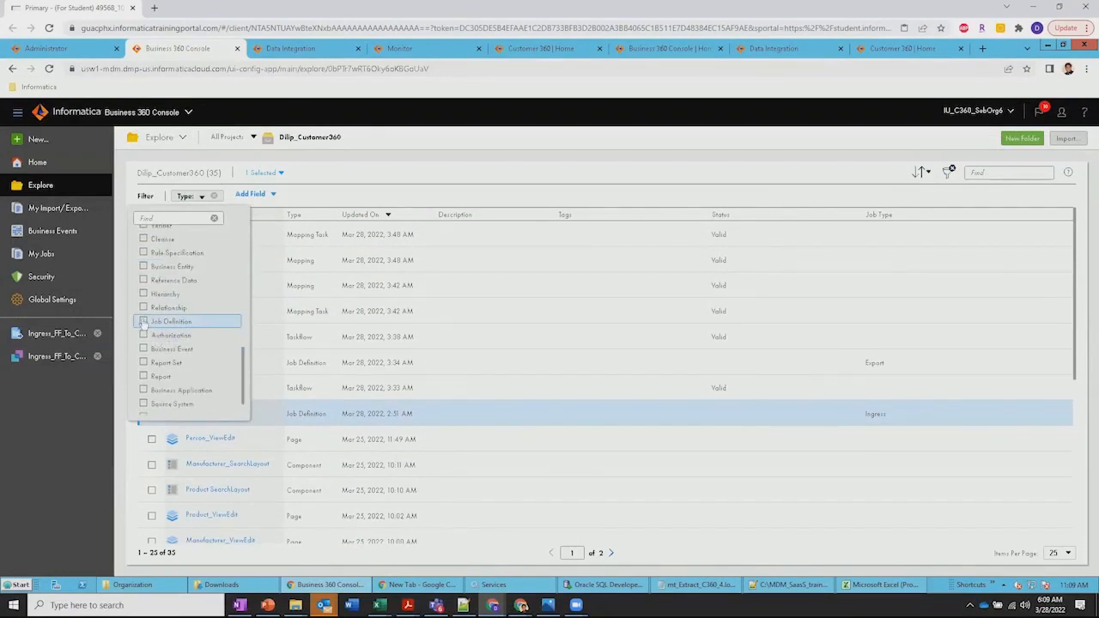
pyautogui.click(143, 322)
pyautogui.click(415, 191)
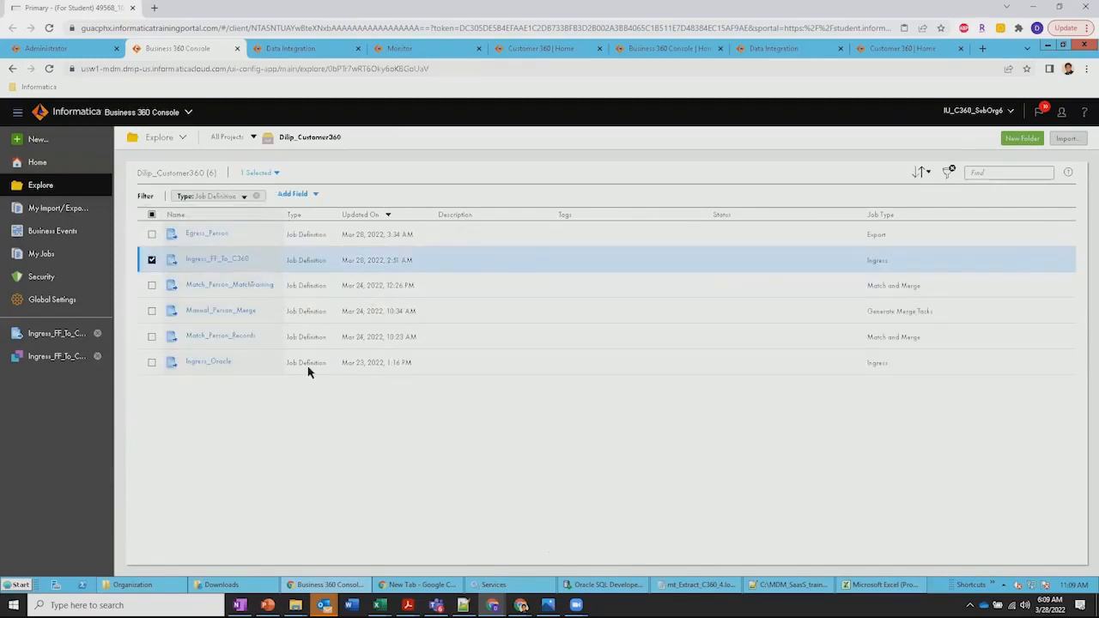
# Open the Ingress_Oracle job definition and check the available source systems, keeping Informatica Customer 360
pyautogui.click(204, 364)
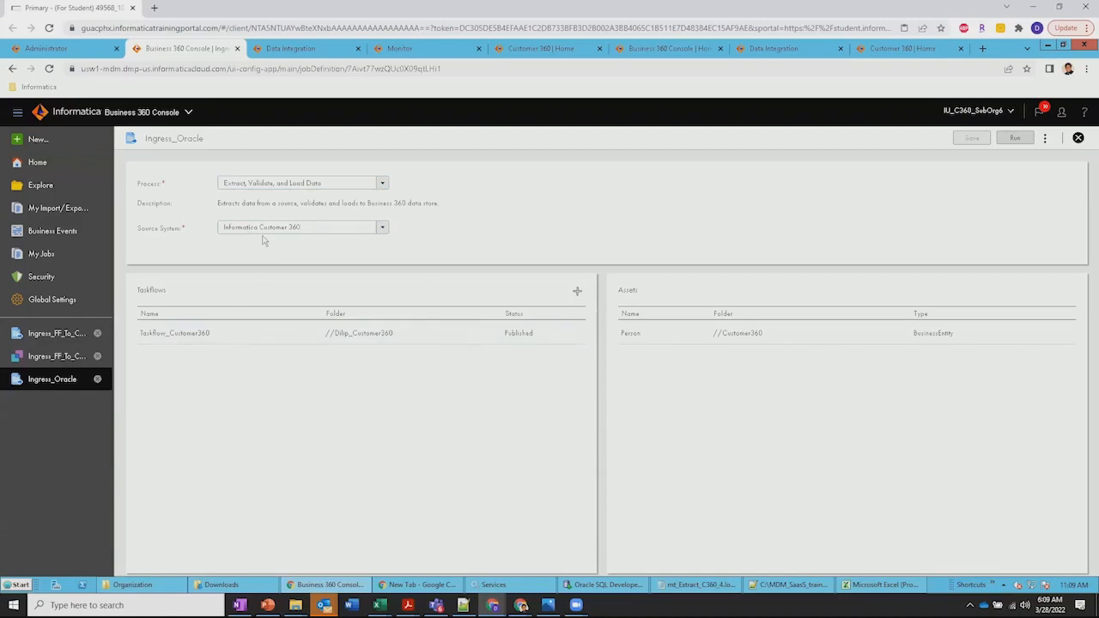
pyautogui.click(381, 232)
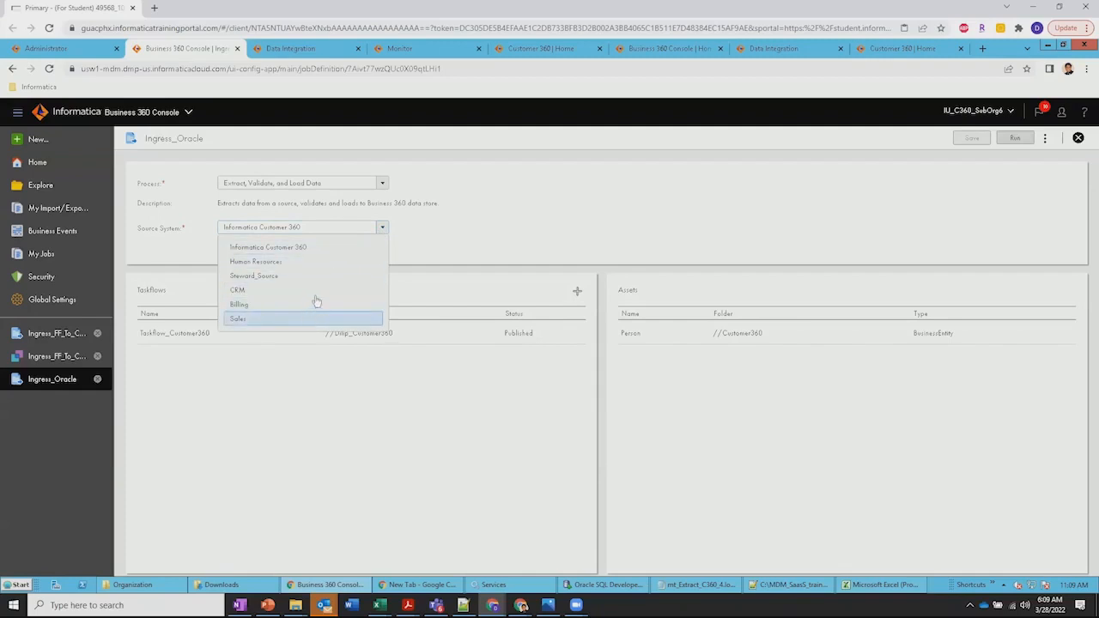
pyautogui.click(413, 256)
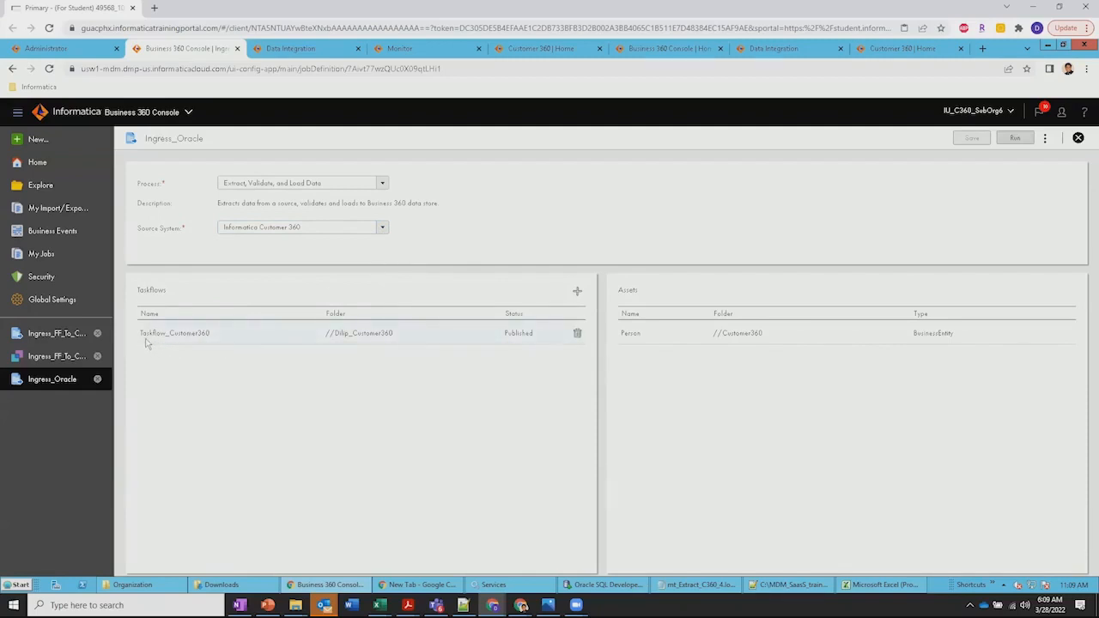
# Switch to Data Integration and review the data task of Taskflow_Customer360 and the details of MappingTask_Customer360
pyautogui.click(290, 50)
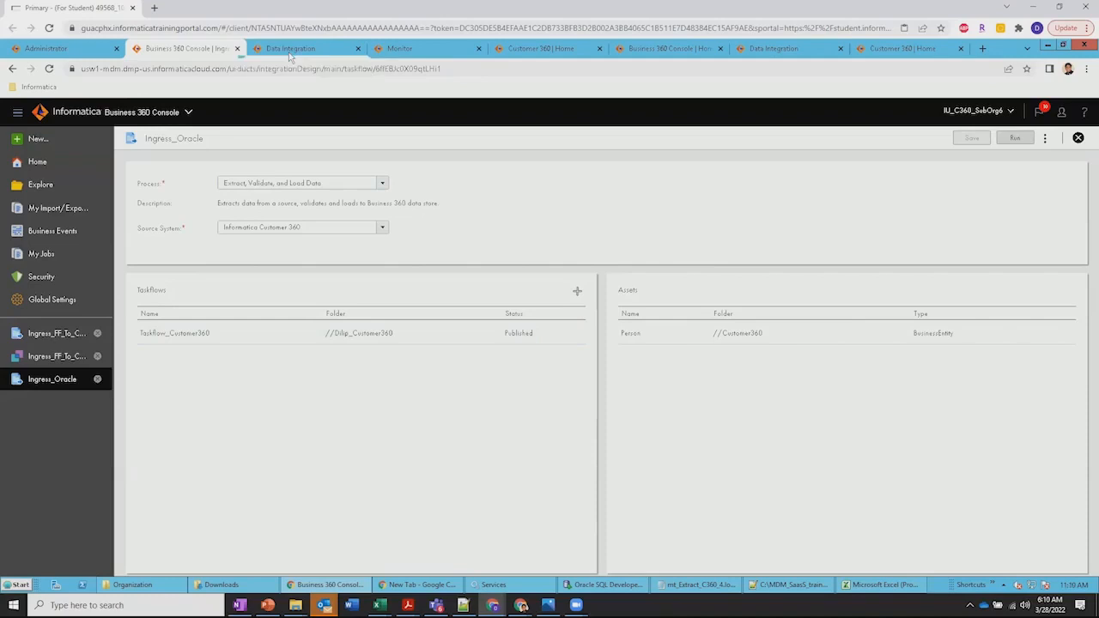
pyautogui.click(39, 324)
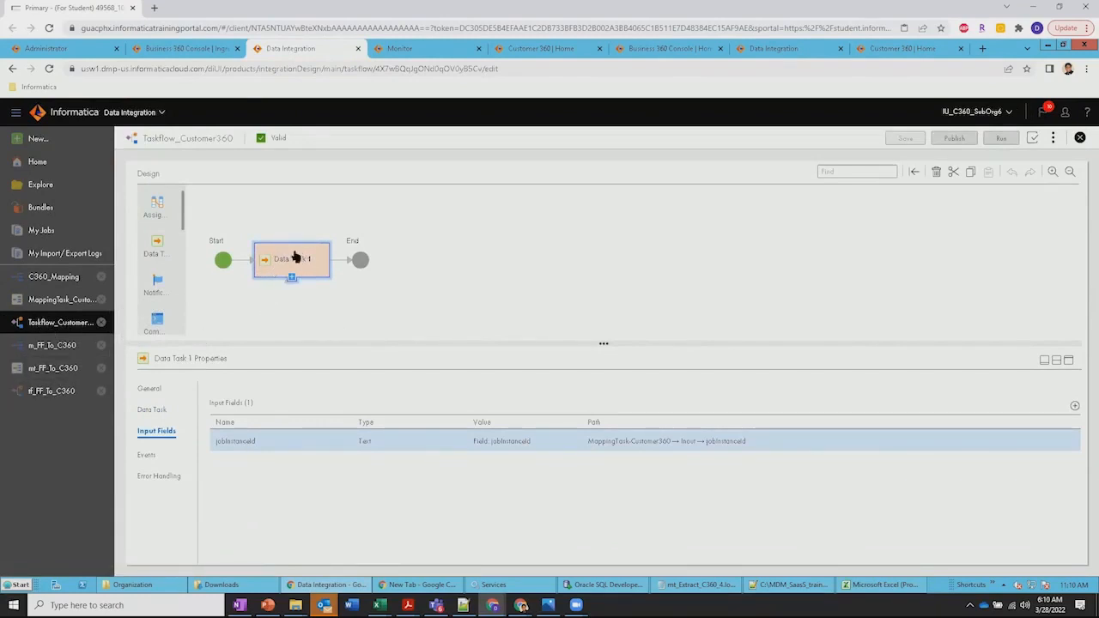
pyautogui.click(154, 409)
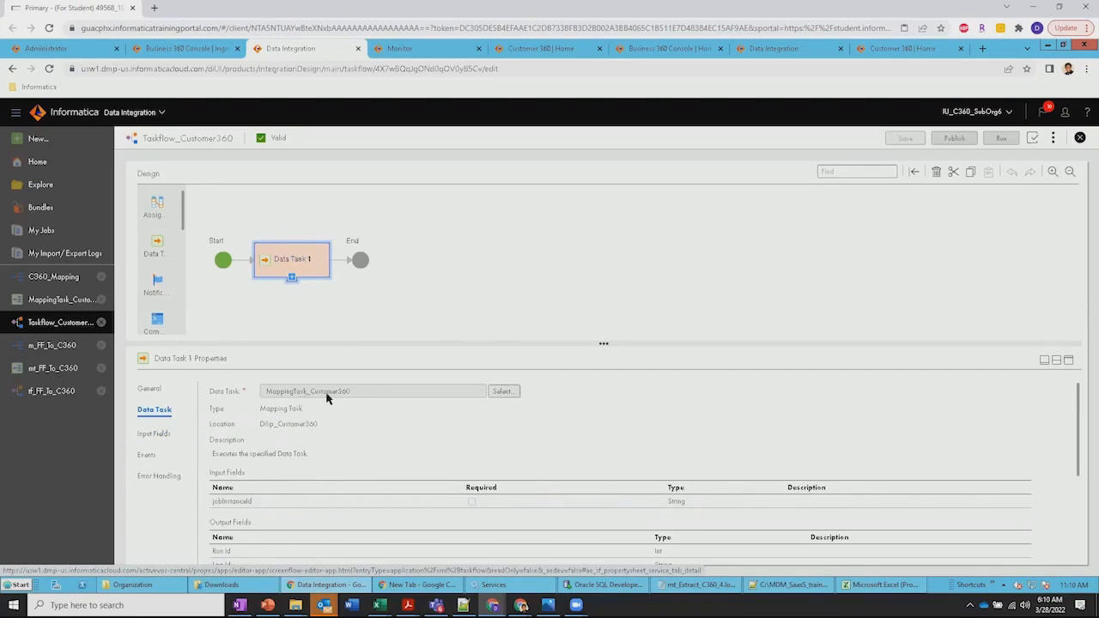
pyautogui.click(57, 301)
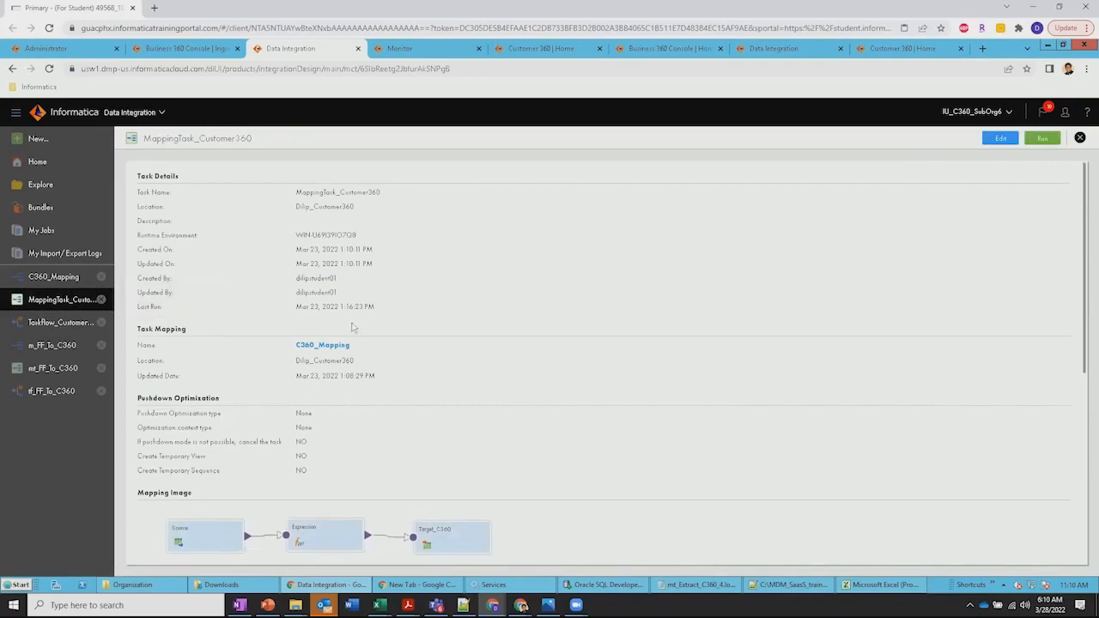
pyautogui.scroll(-2, 383, 404)
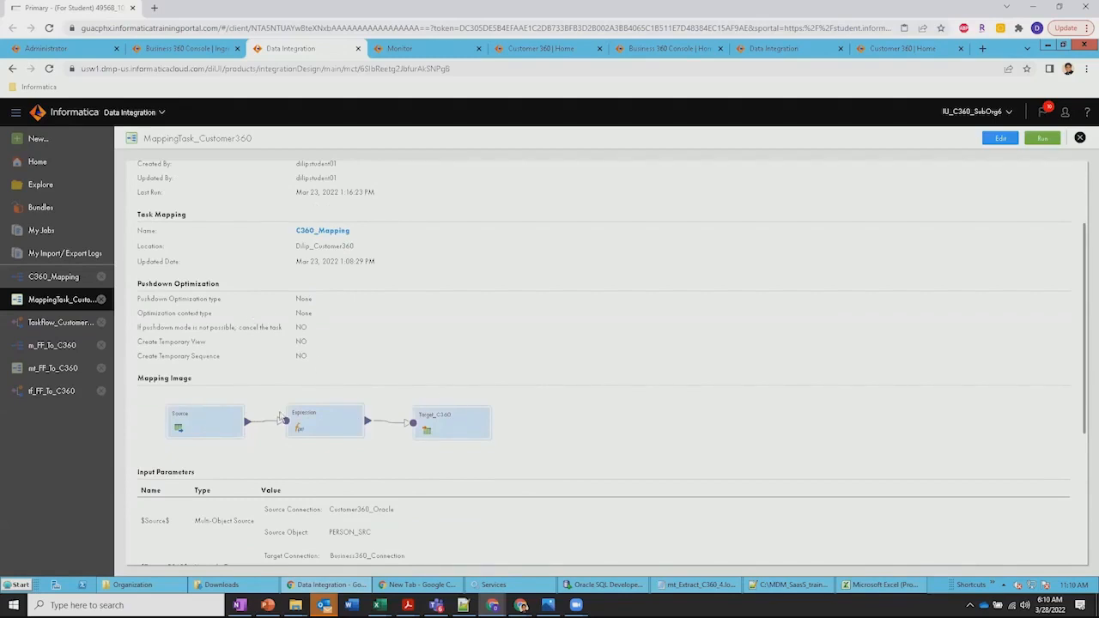
# Open C360_Mapping, enlarge its design area and browse the available transformations
pyautogui.click(53, 276)
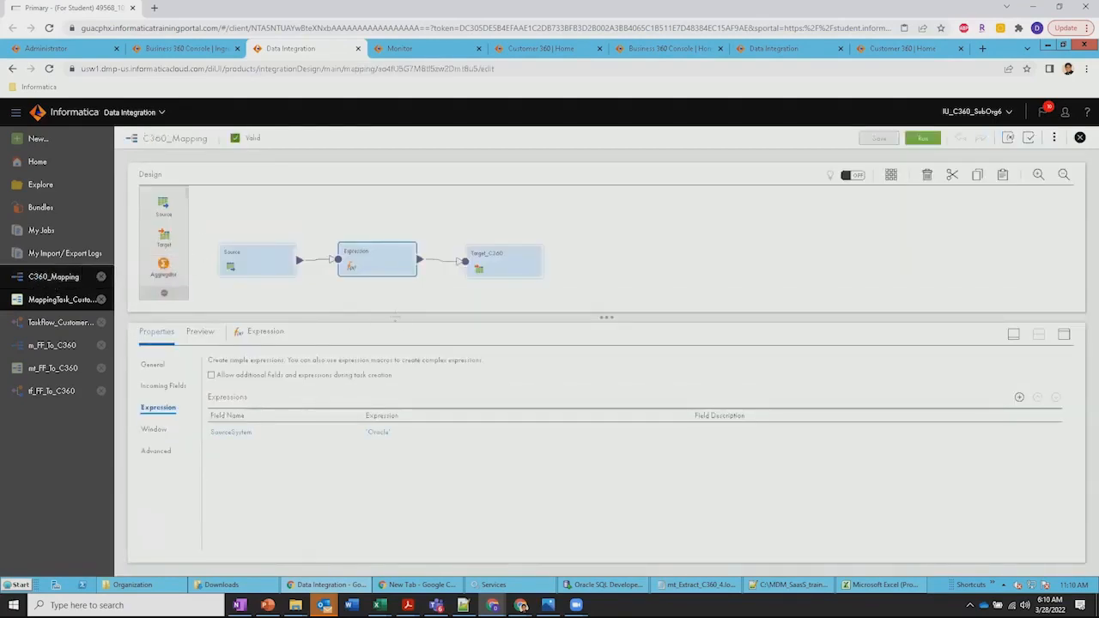
pyautogui.moveTo(396, 314); pyautogui.dragTo(390, 363)
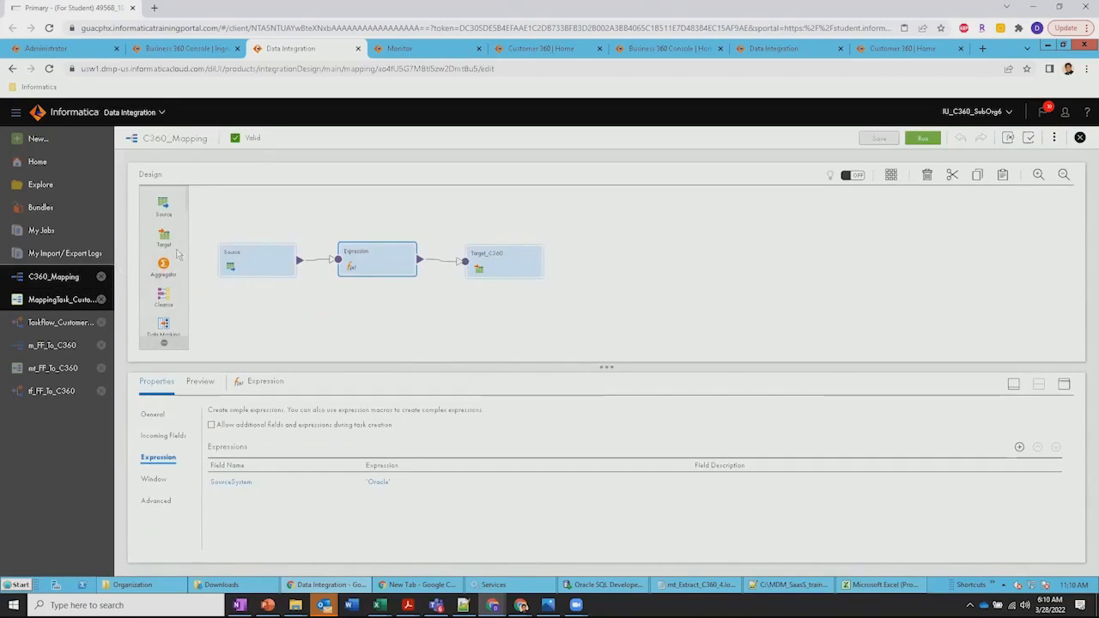
pyautogui.scroll(-4, 166, 247)
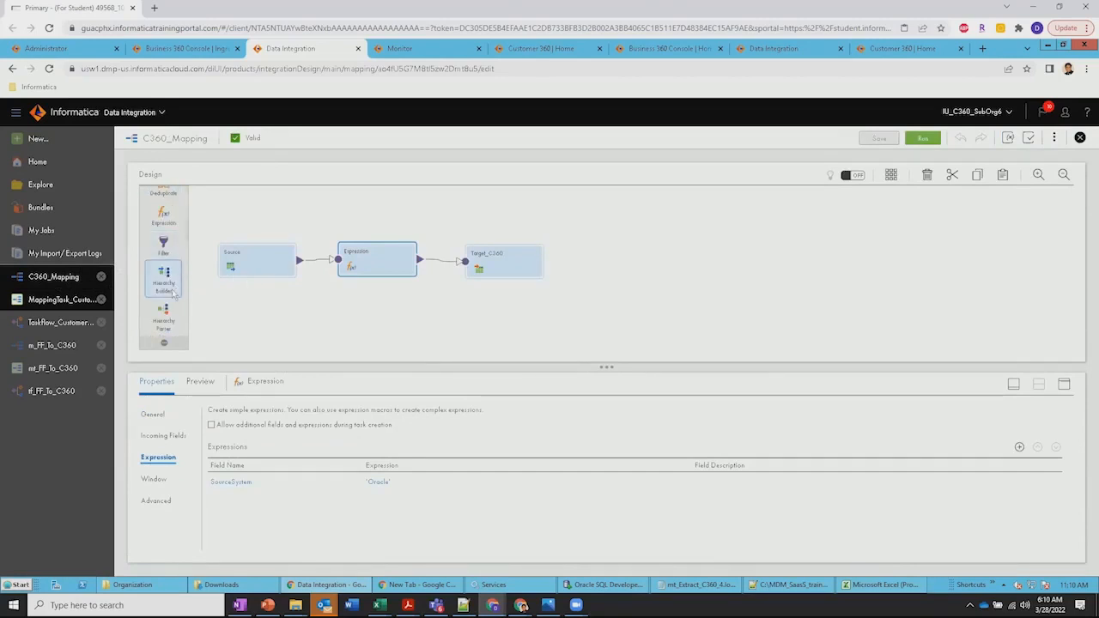
pyautogui.scroll(-3, 170, 296)
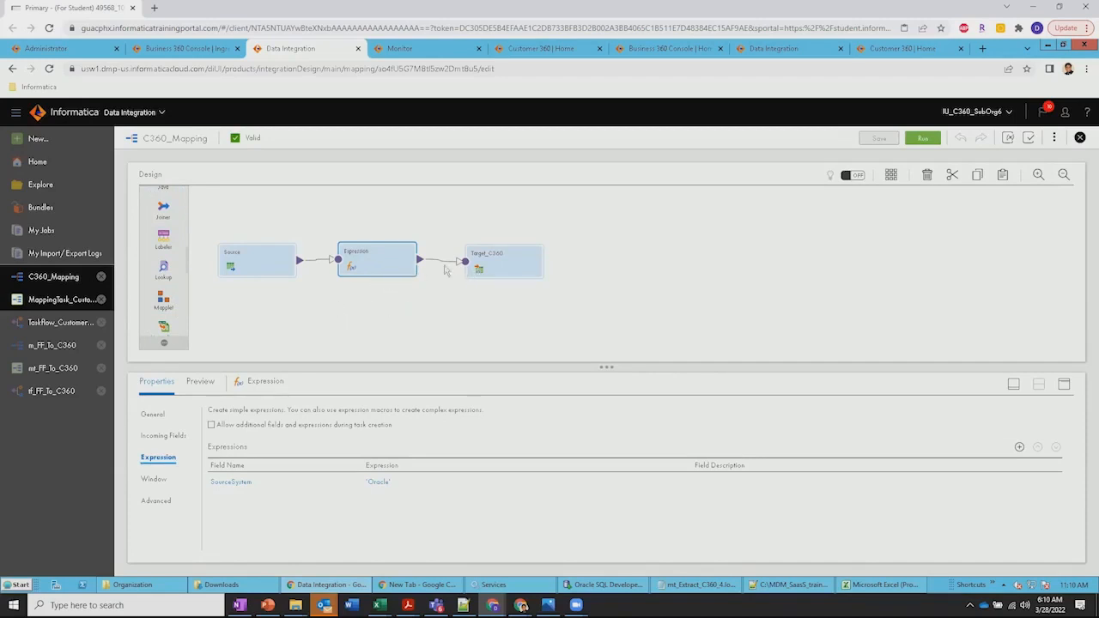
# Check the connection and object settings of the Source and the connection and operation of Target_C360 in C360_Mapping
pyautogui.click(256, 267)
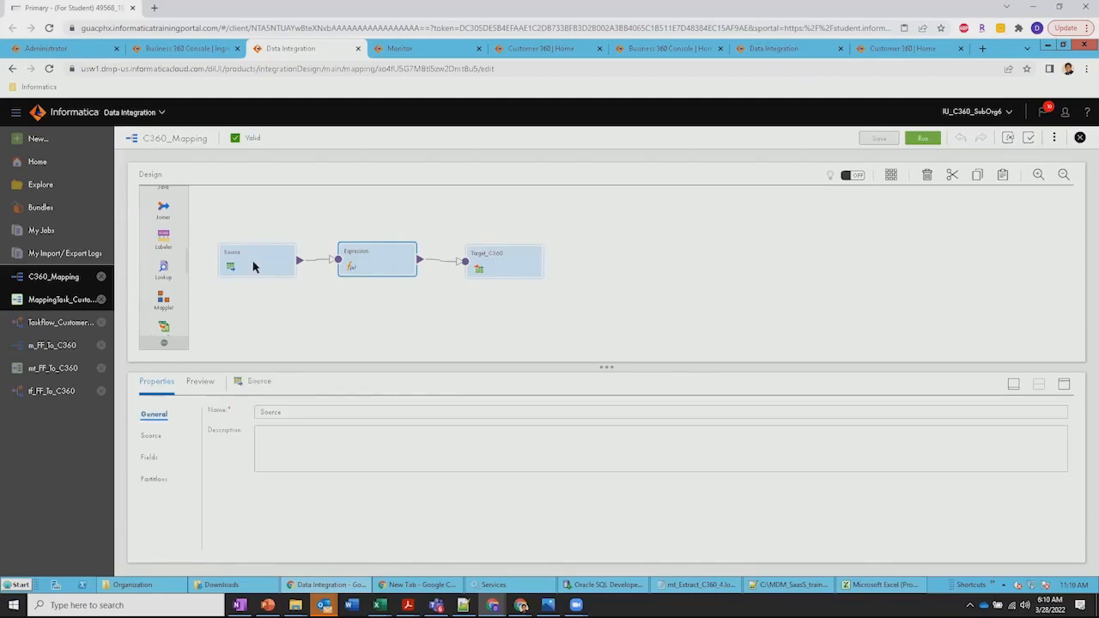
pyautogui.click(159, 437)
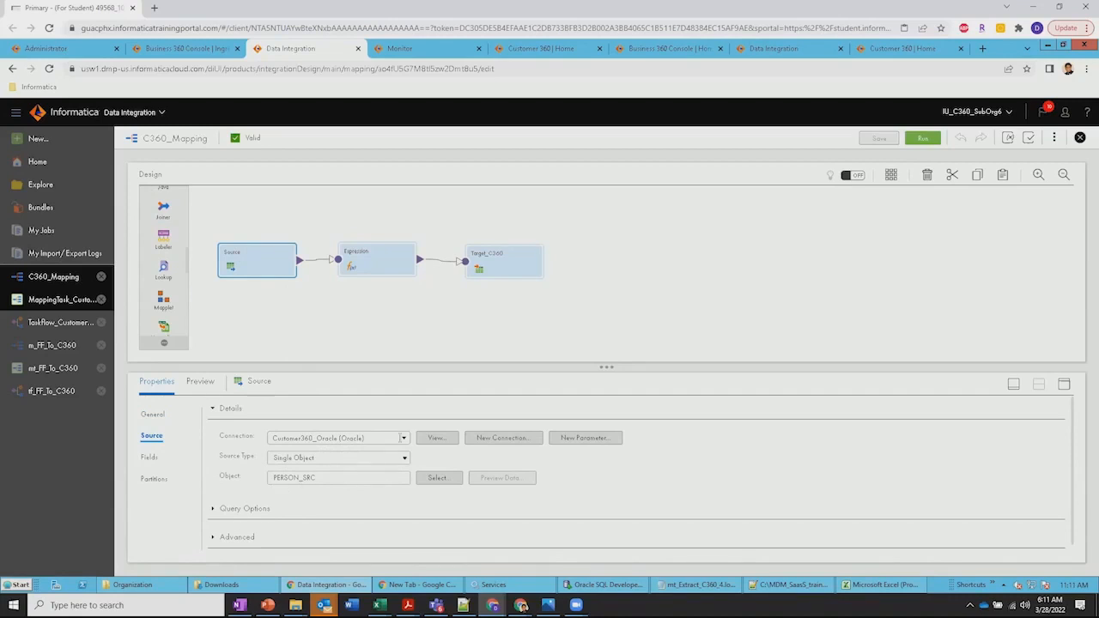
pyautogui.click(508, 265)
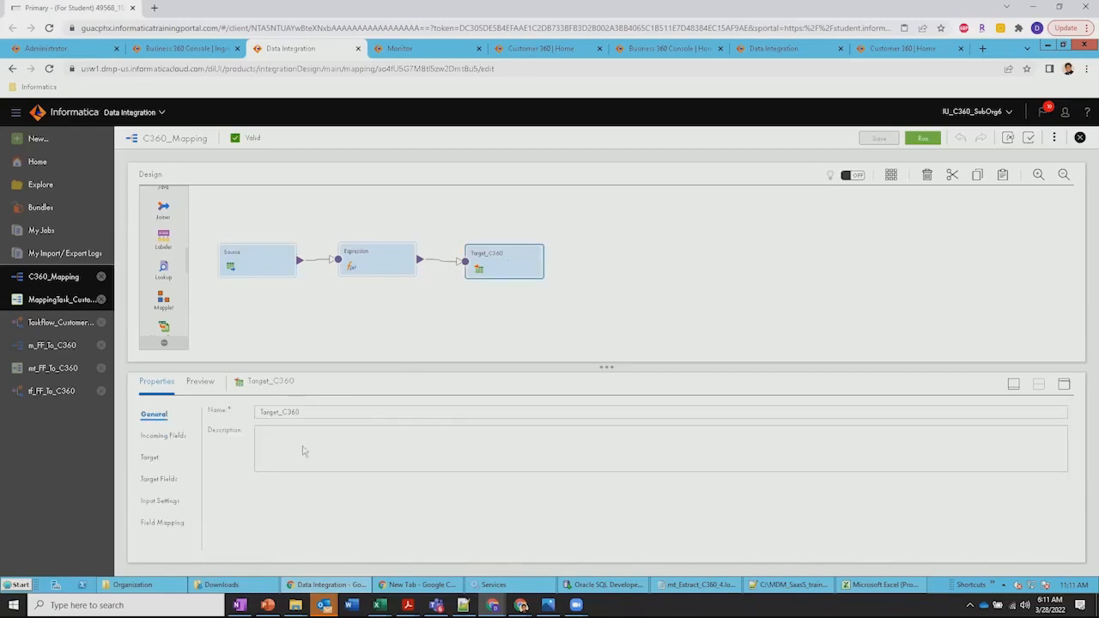
pyautogui.click(155, 458)
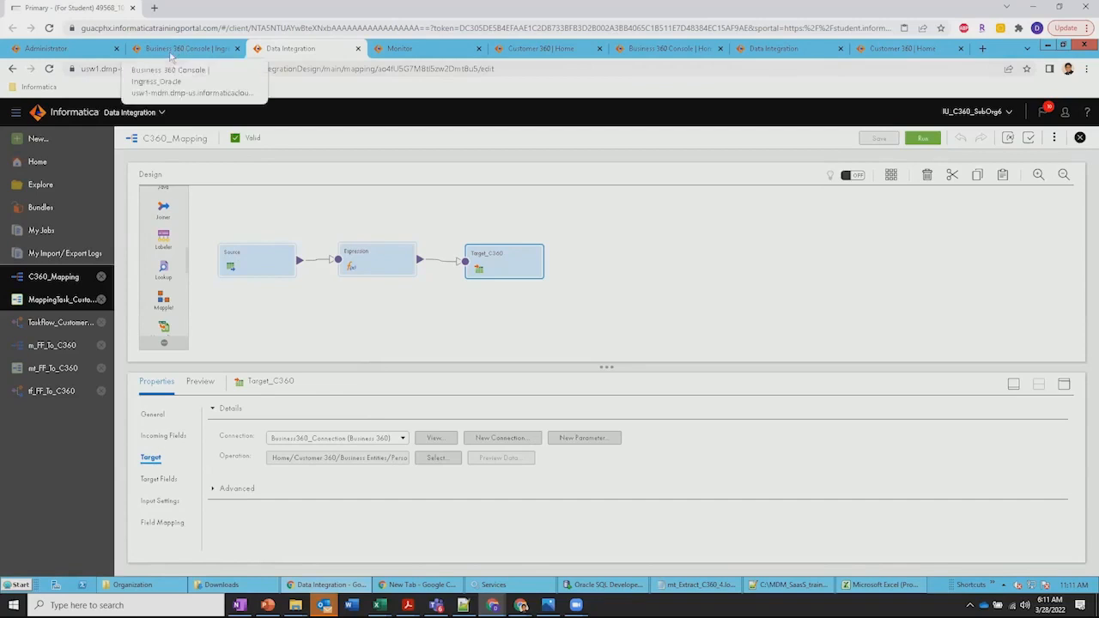
# Switch to Monitor and check the source and target row results of mt_FF_To_C360-3 and the results of mt_Extract_C360-4
pyautogui.click(410, 49)
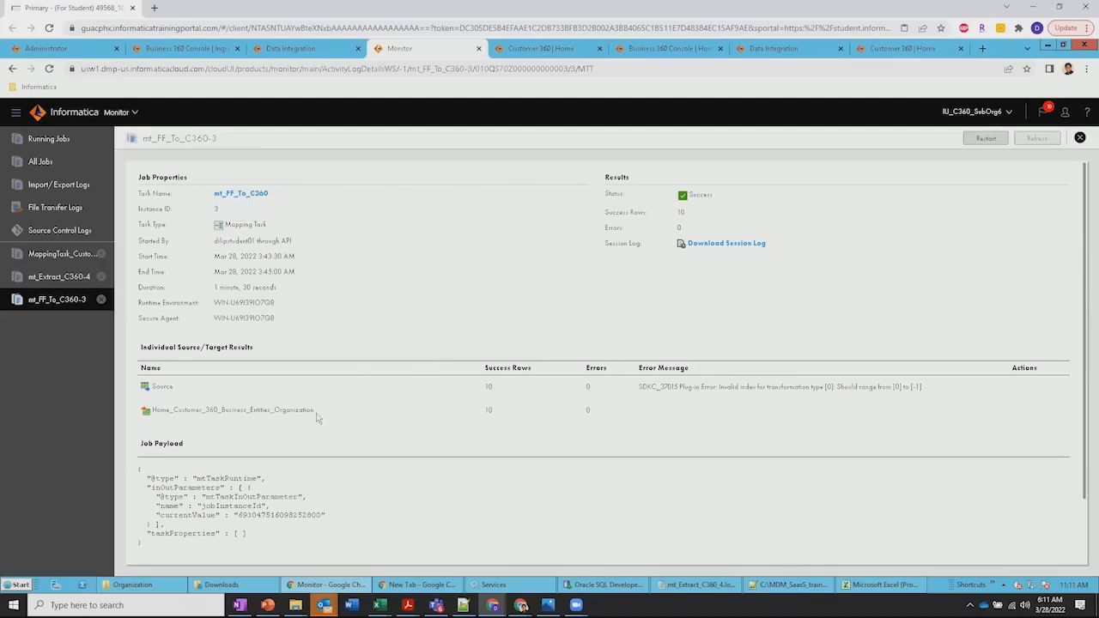
pyautogui.moveTo(483, 389); pyautogui.dragTo(492, 386)
pyautogui.doubleClick(494, 410)
pyautogui.click(45, 280)
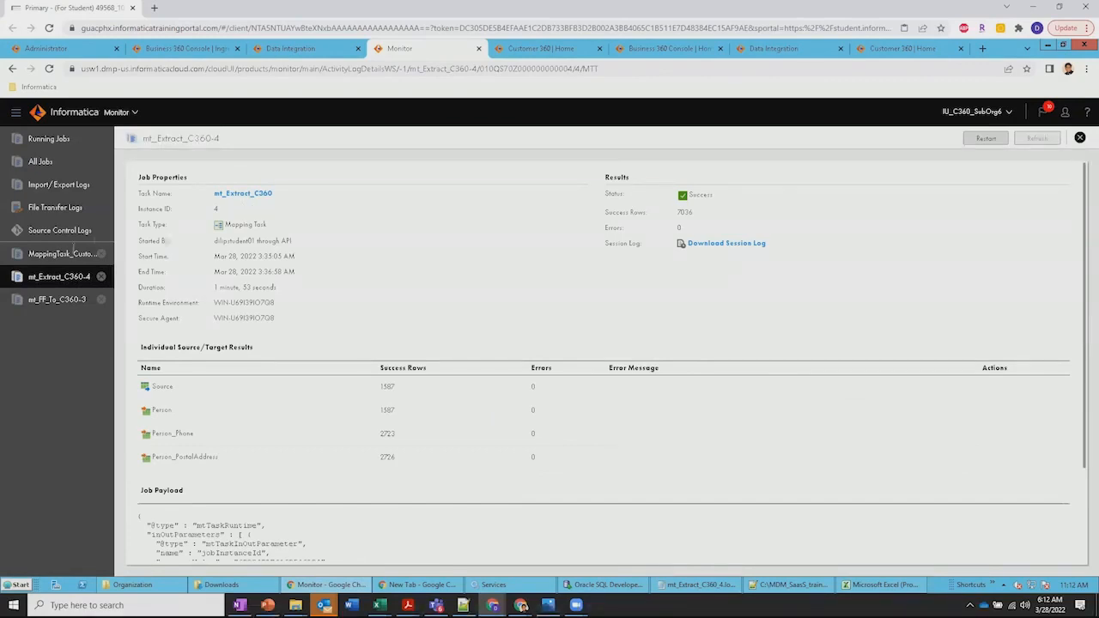
# Open the MappingTask_Customer360-1 run details and check its source and Person target results
pyautogui.click(51, 255)
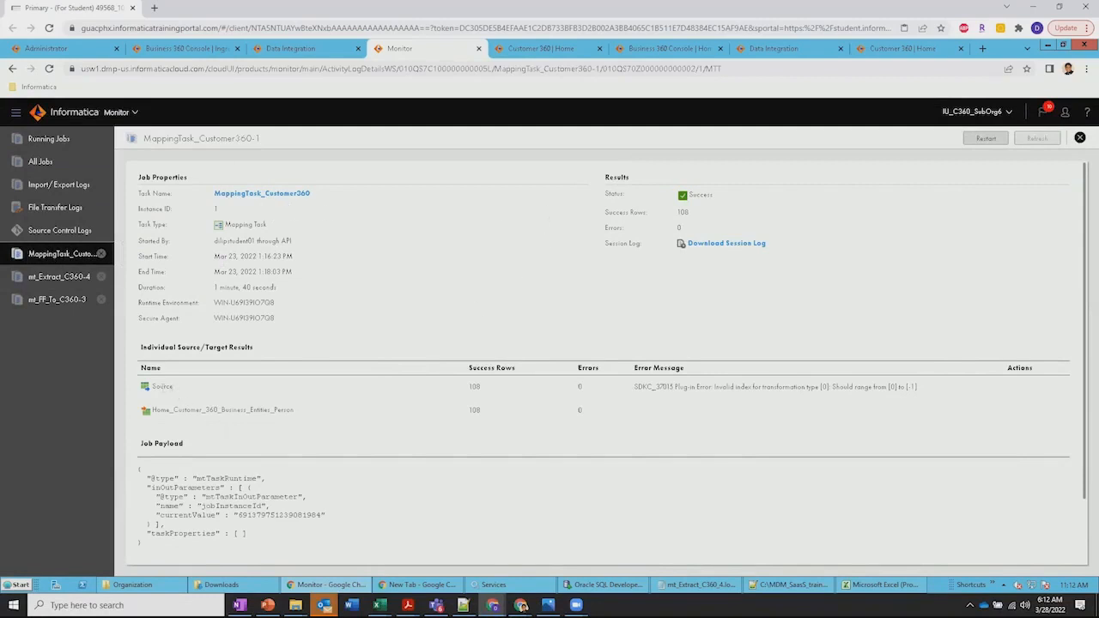
pyautogui.moveTo(163, 387); pyautogui.dragTo(232, 411)
pyautogui.click(257, 411)
pyautogui.doubleClick(475, 409)
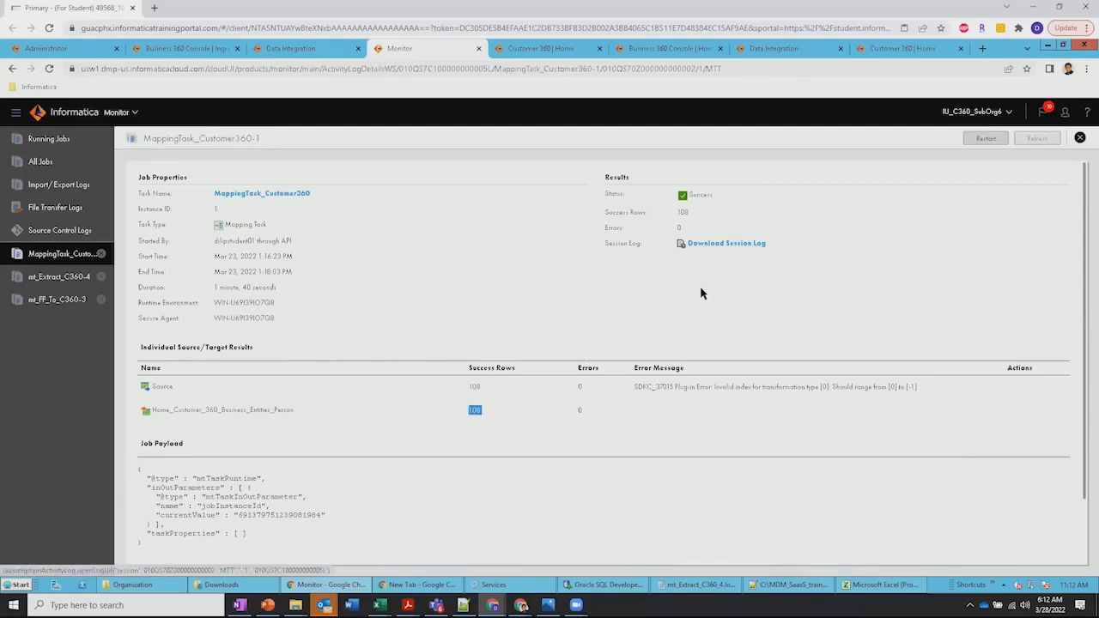
# Review the lists of all Data Integration jobs and of currently running jobs, ending on all jobs
pyautogui.click(38, 163)
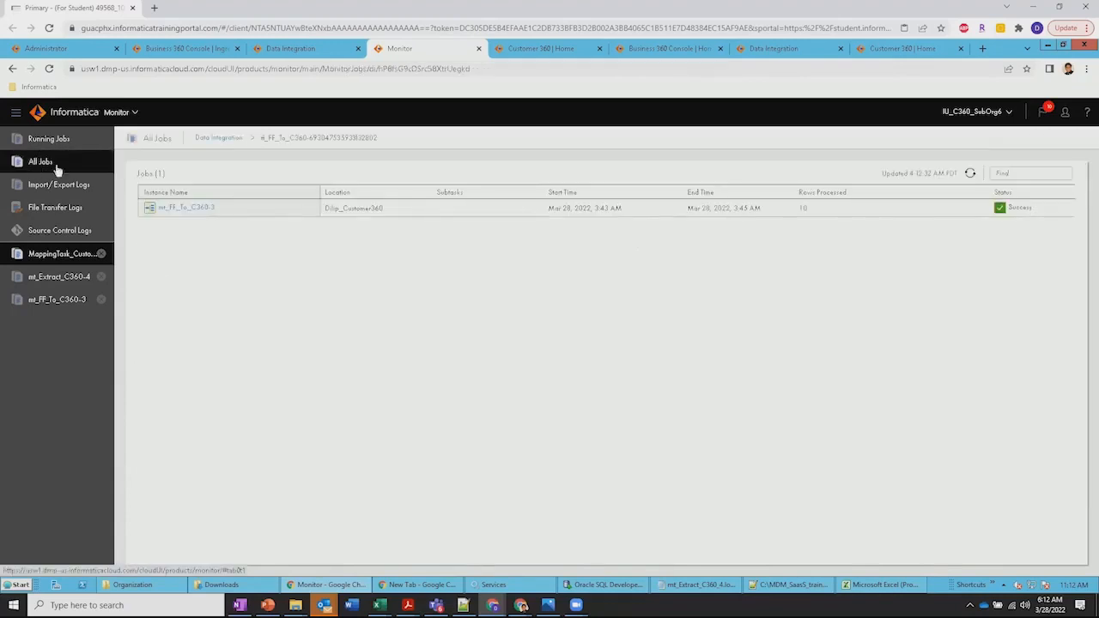
pyautogui.click(219, 139)
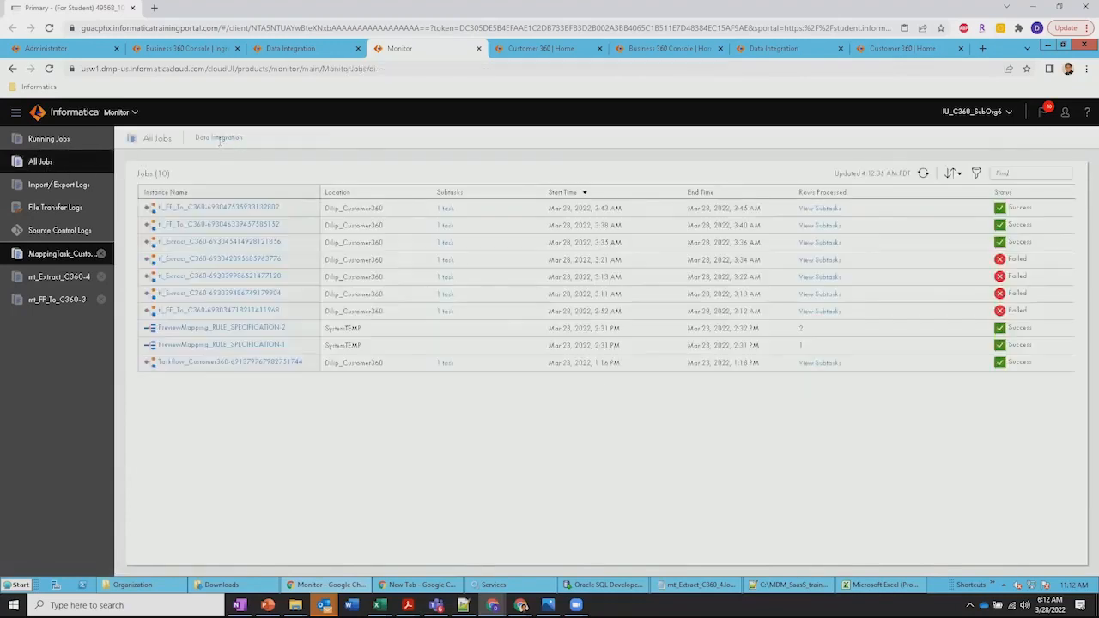
pyautogui.click(49, 140)
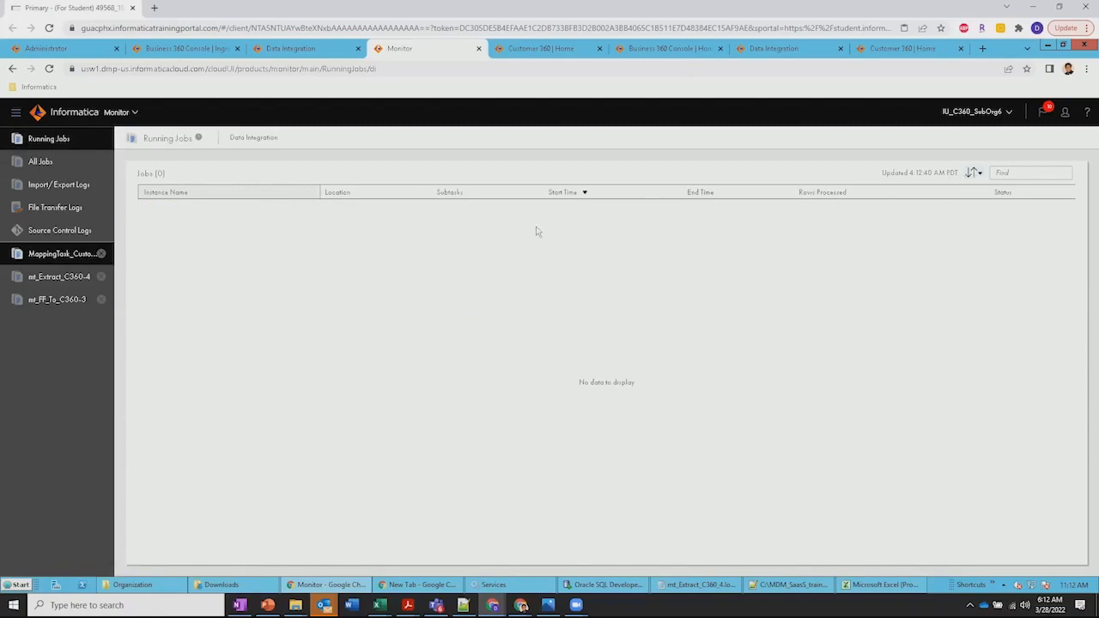
pyautogui.click(41, 162)
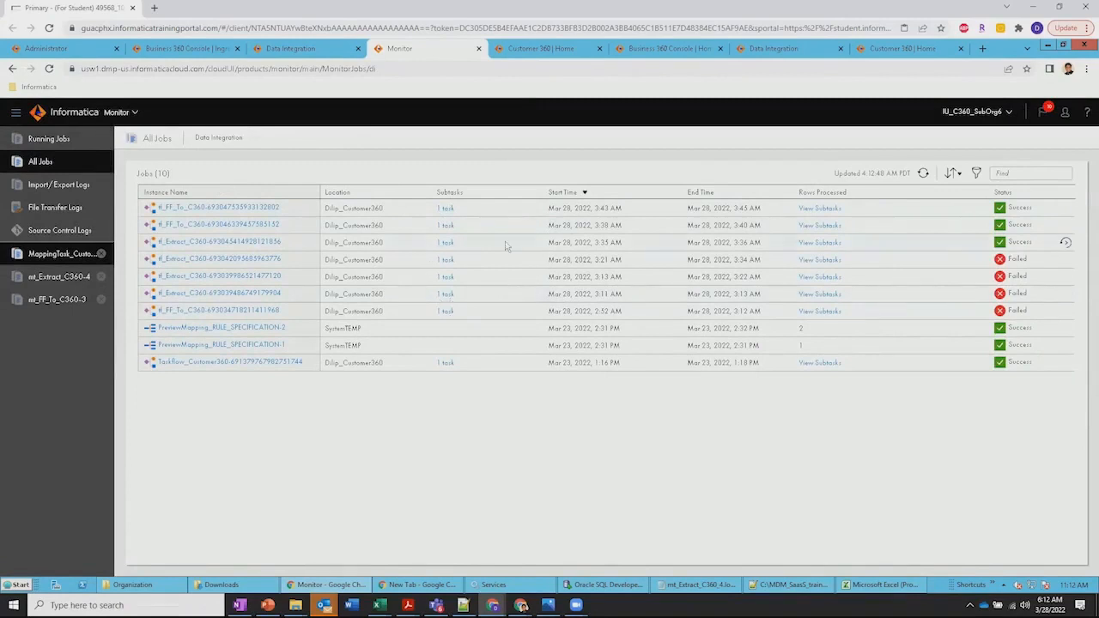
# Return to MappingTask_Customer360-1 and check its run duration and the success rows of source and target
pyautogui.click(64, 258)
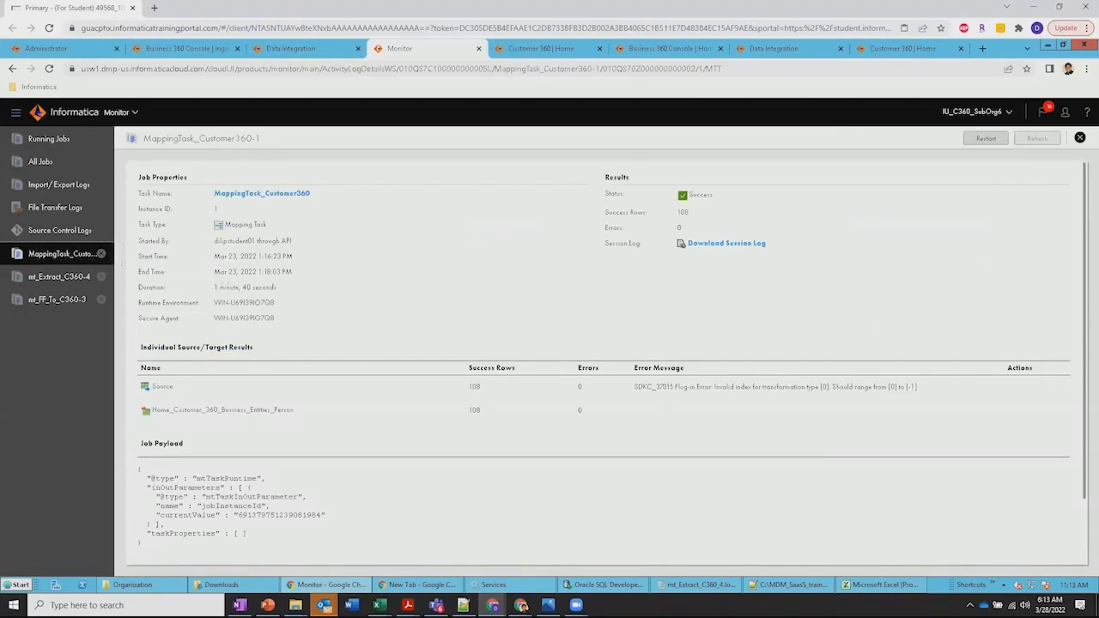
pyautogui.moveTo(214, 287); pyautogui.dragTo(270, 287)
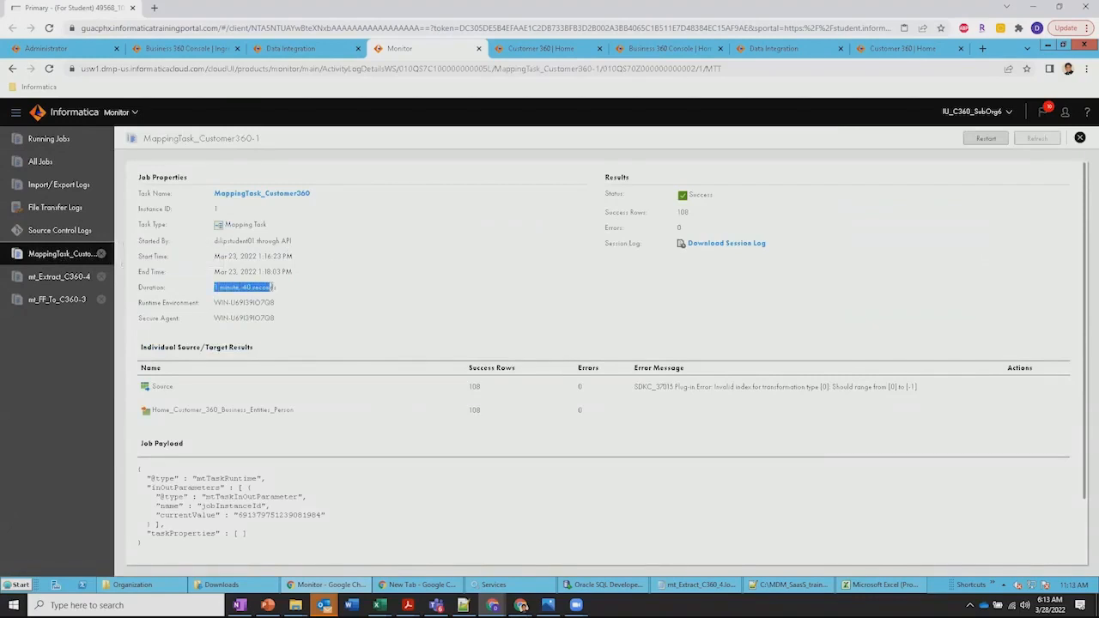
pyautogui.doubleClick(474, 386)
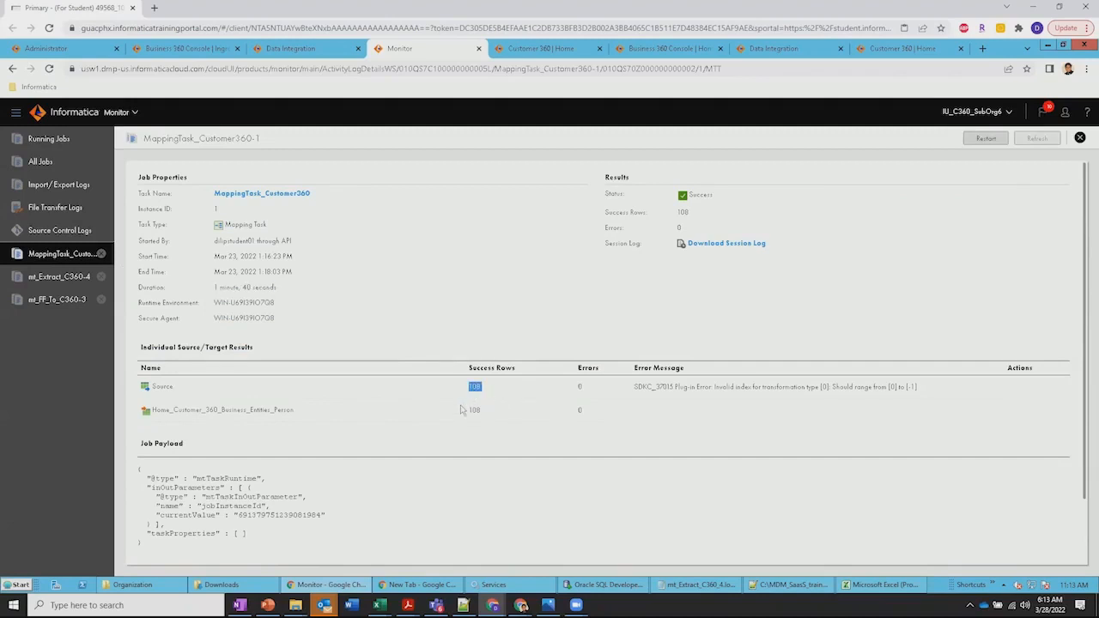
pyautogui.moveTo(468, 410); pyautogui.dragTo(505, 417)
# Switch to Business 360 Console, browse its job instances and open the Ingress_FF_To_C360 run details
pyautogui.click(165, 50)
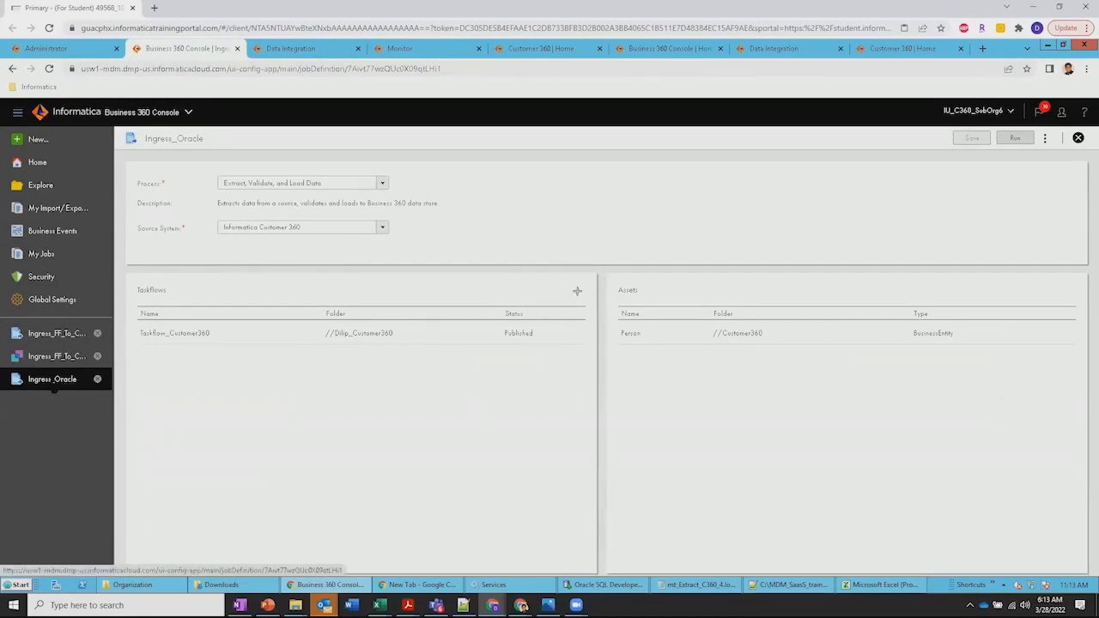
pyautogui.click(44, 255)
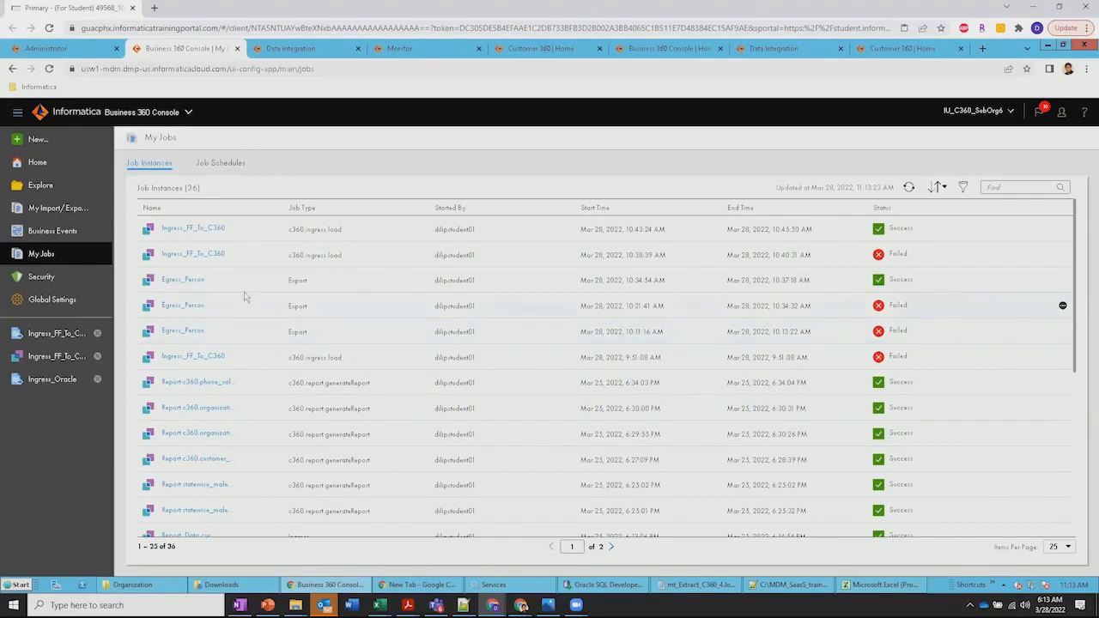
pyautogui.scroll(-1, 244, 310)
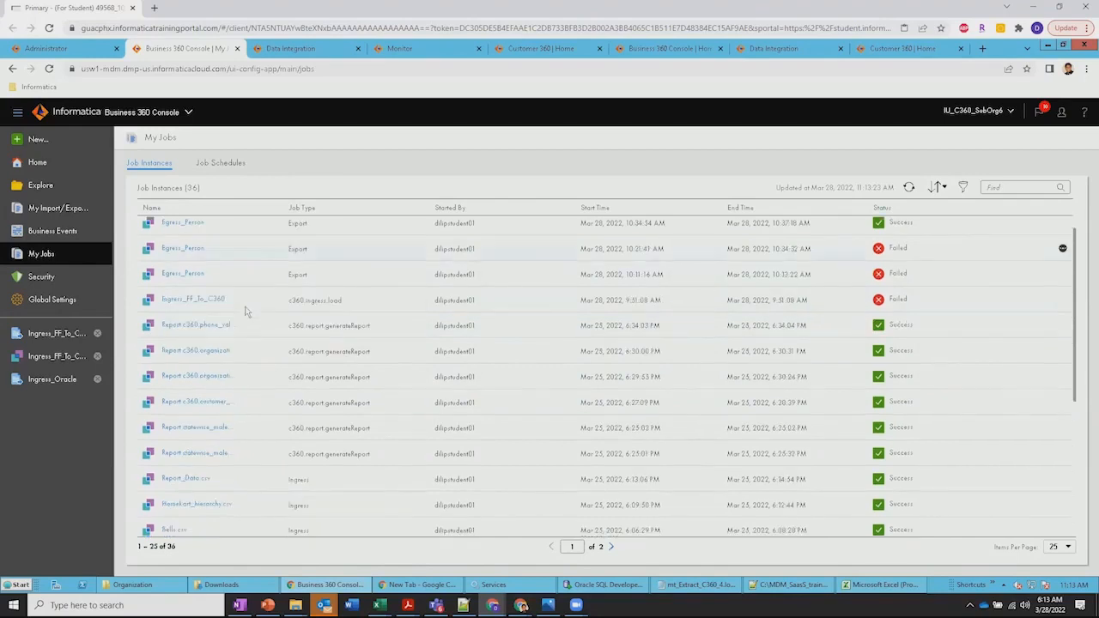
pyautogui.click(57, 355)
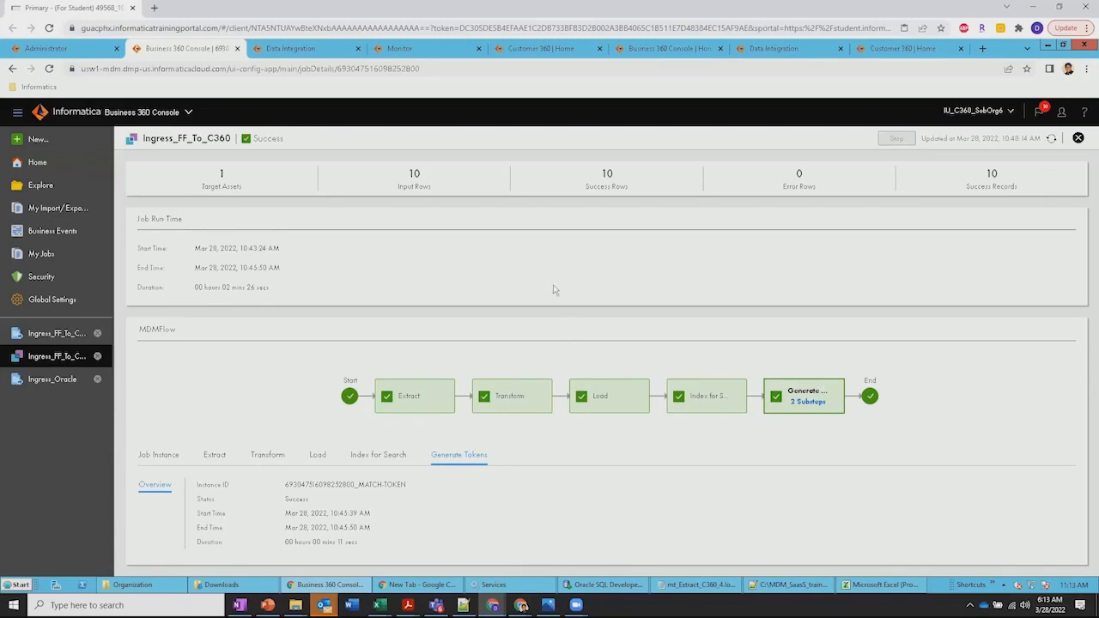
pyautogui.click(415, 55)
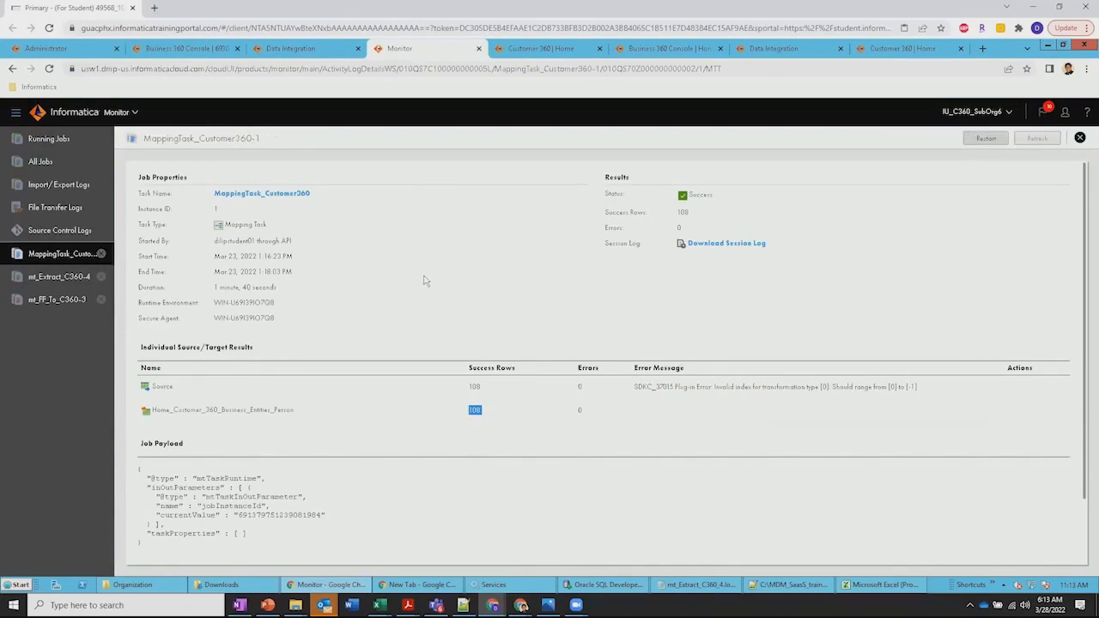
pyautogui.click(544, 51)
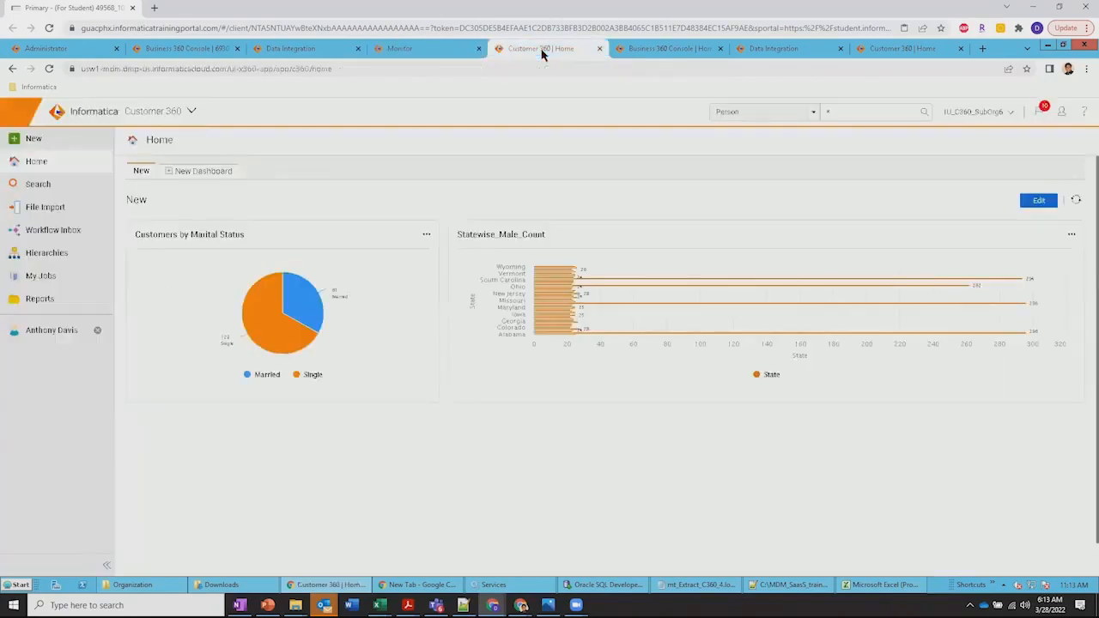
pyautogui.click(422, 52)
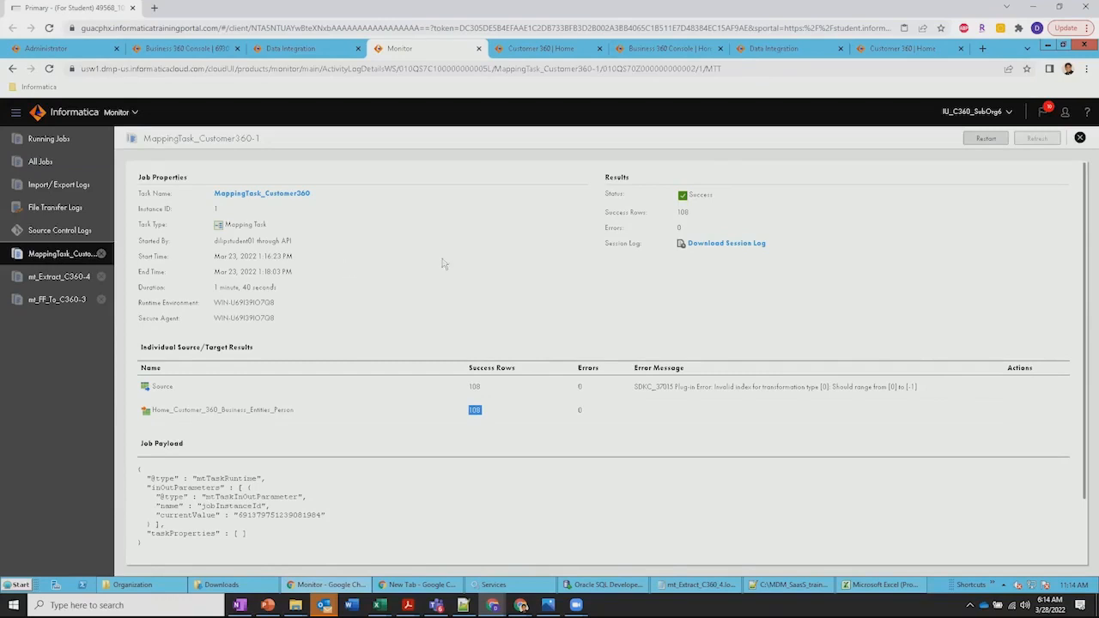
# Switch to Customer 360, load Person_Import.csv for file import and review its row preview and import settings
pyautogui.click(529, 50)
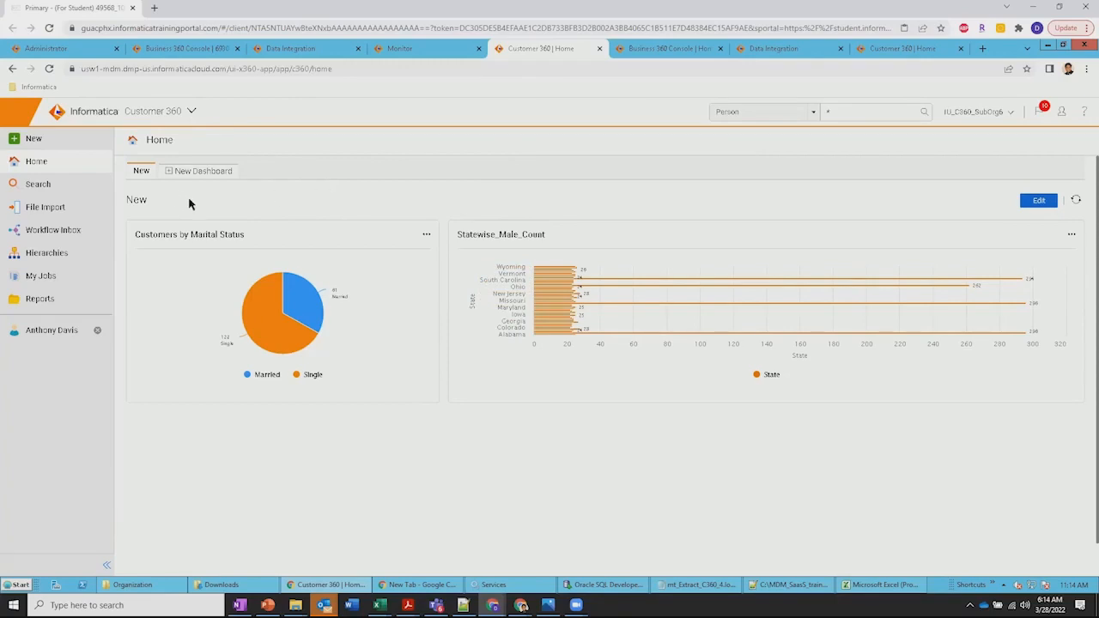
pyautogui.click(55, 213)
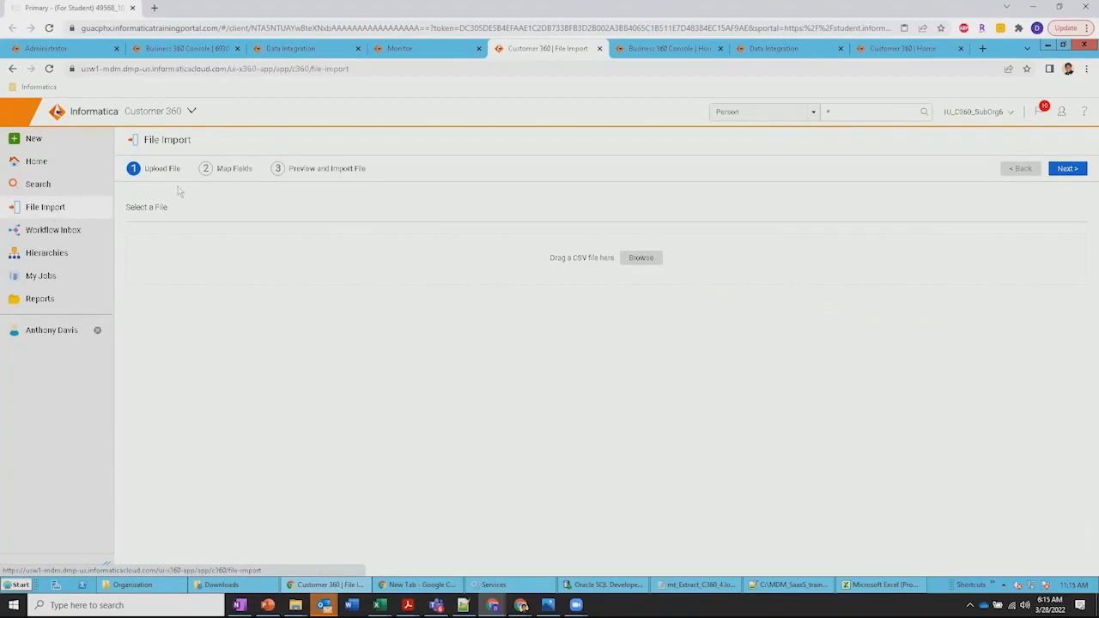
pyautogui.click(640, 266)
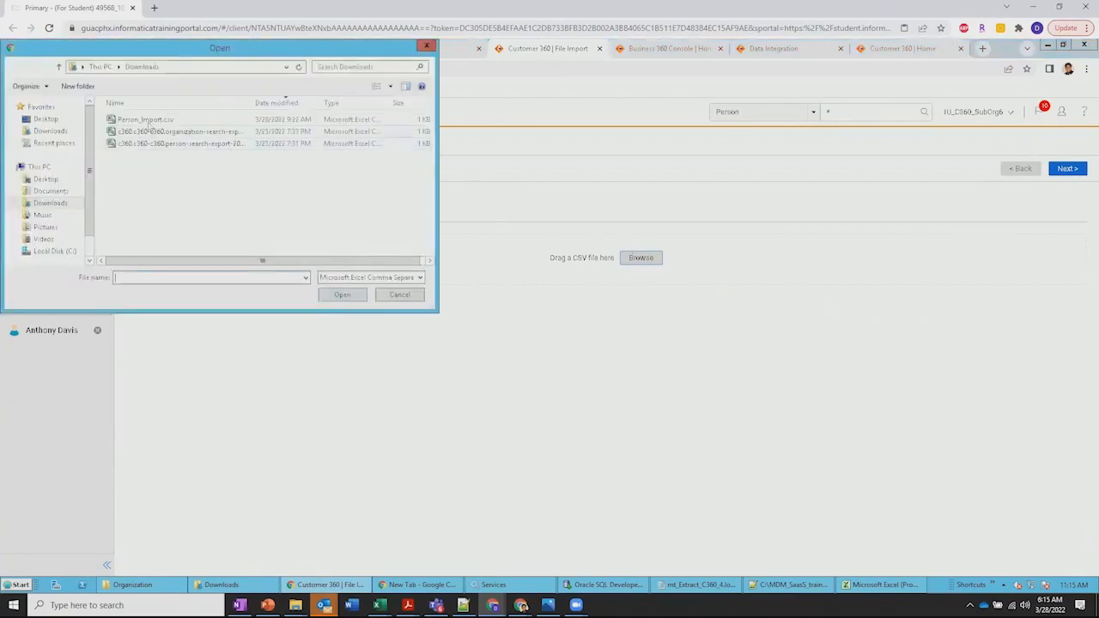
pyautogui.doubleClick(148, 124)
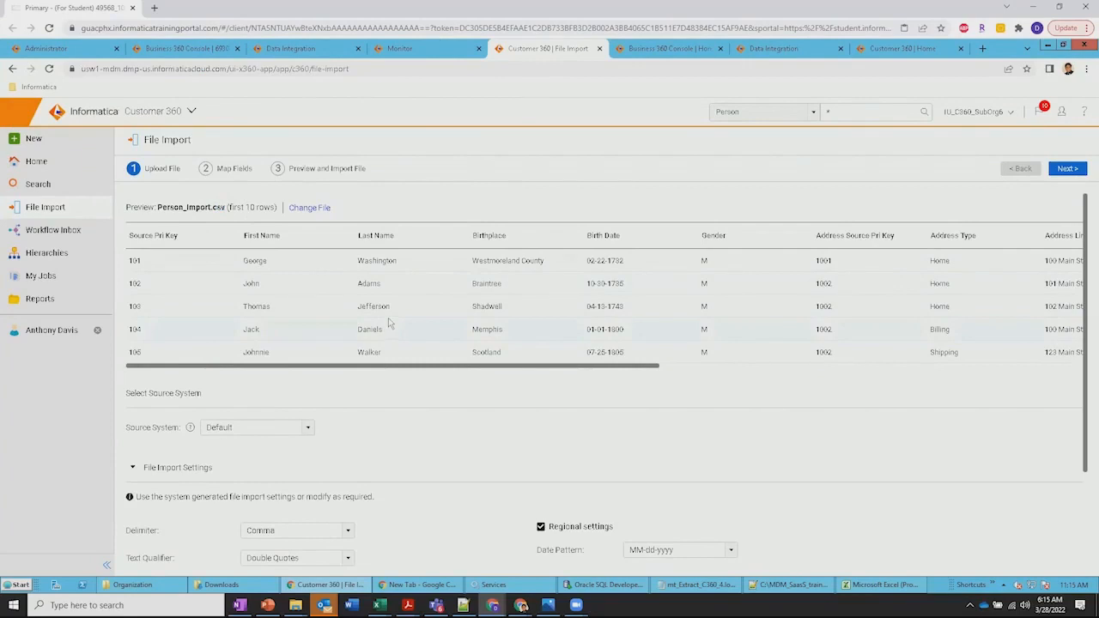
pyautogui.scroll(-3, 448, 463)
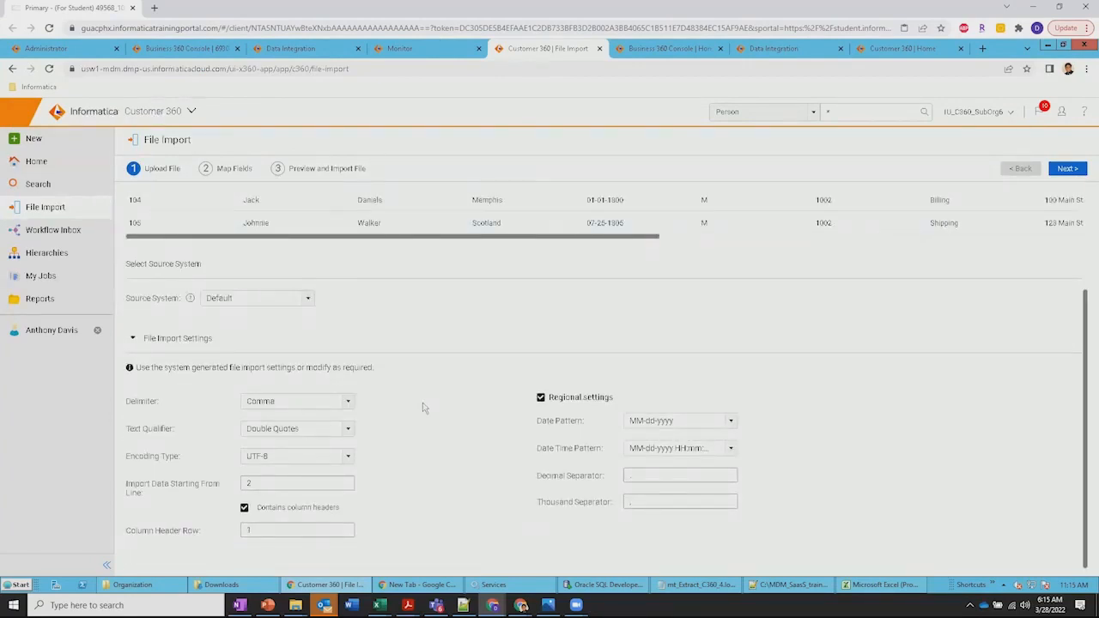
pyautogui.scroll(3, 423, 408)
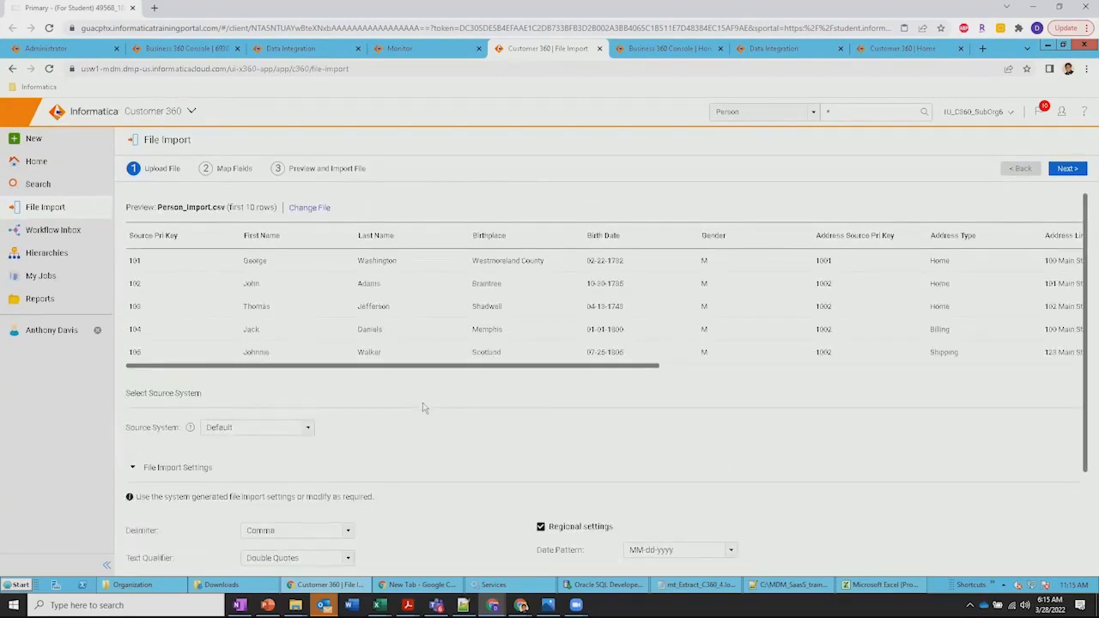
# Proceed to field mapping and add Person as the target business entity
pyautogui.click(1065, 169)
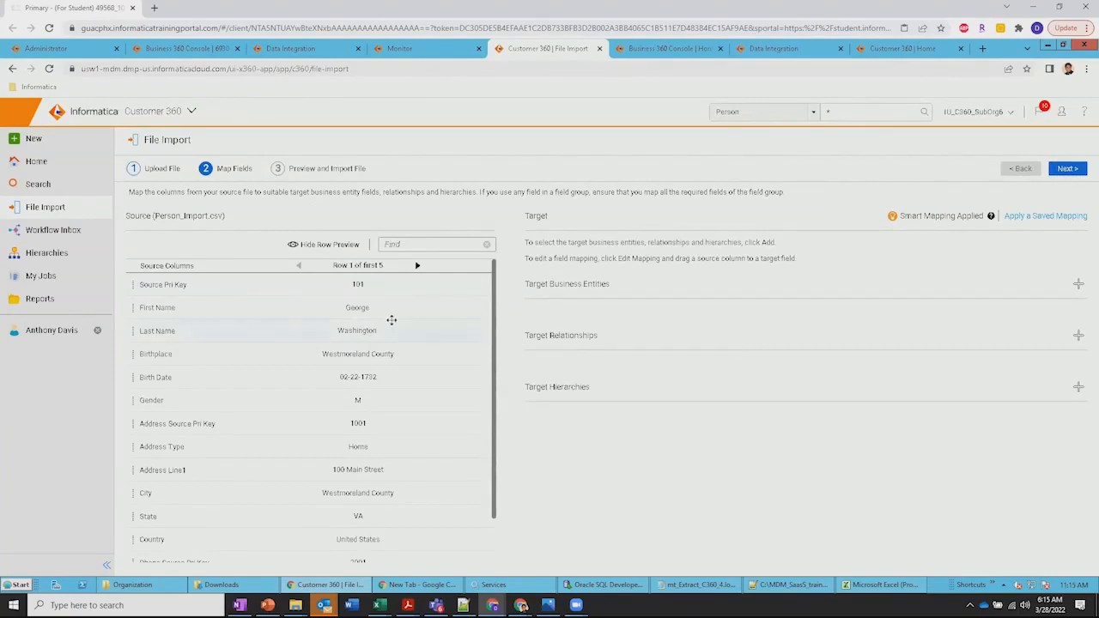
pyautogui.click(1079, 286)
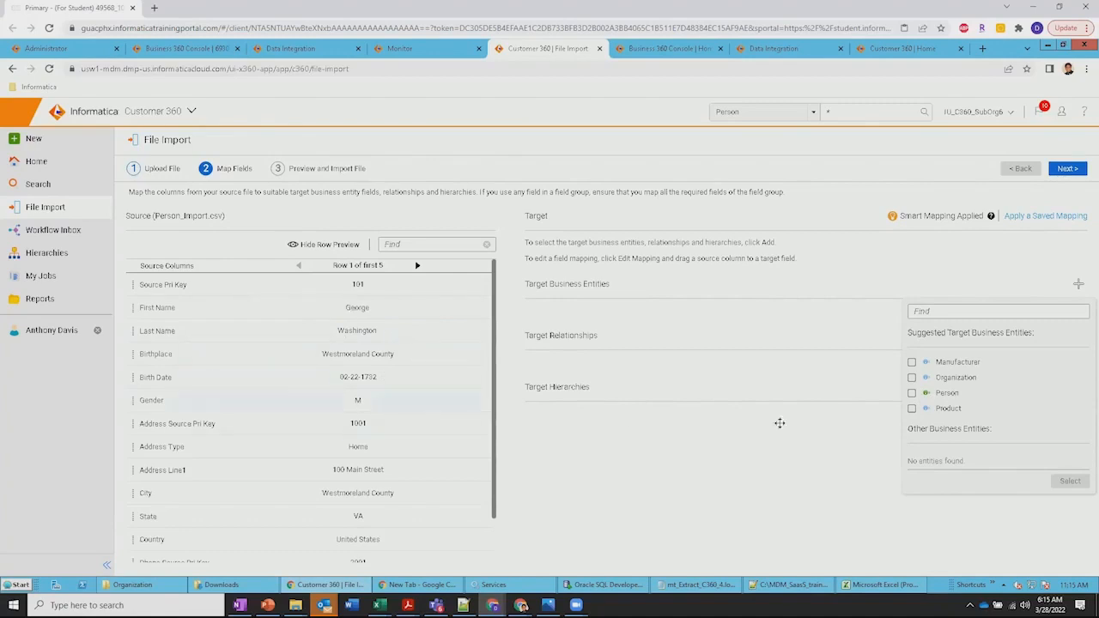
pyautogui.click(912, 393)
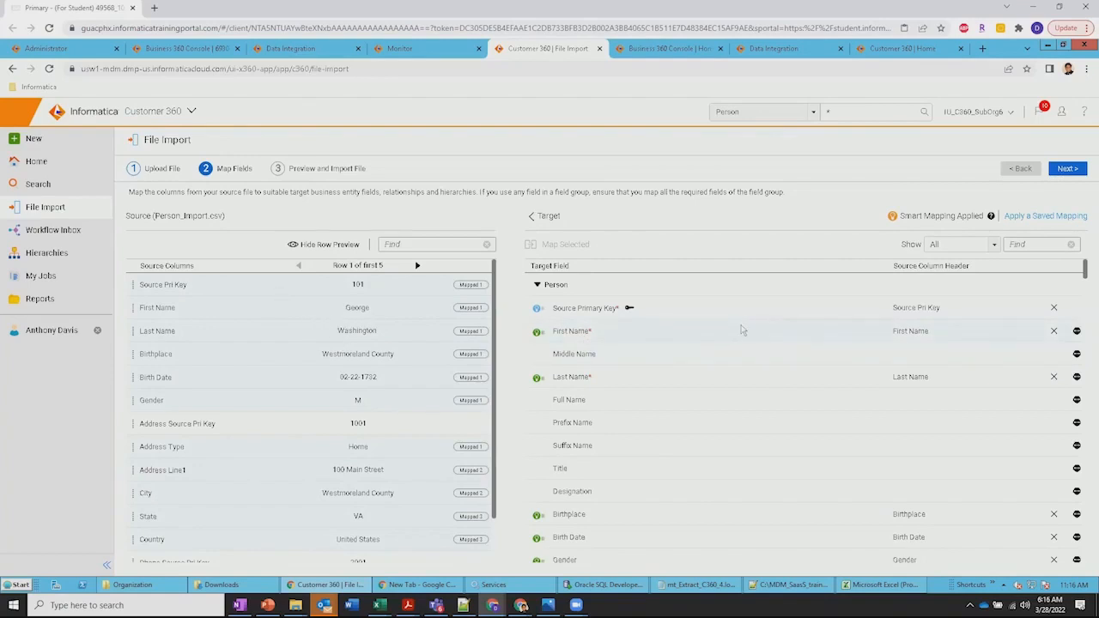
# Map the source column Address Source Pri Key to the target field Address Source Primary Key
pyautogui.scroll(-4, 742, 330)
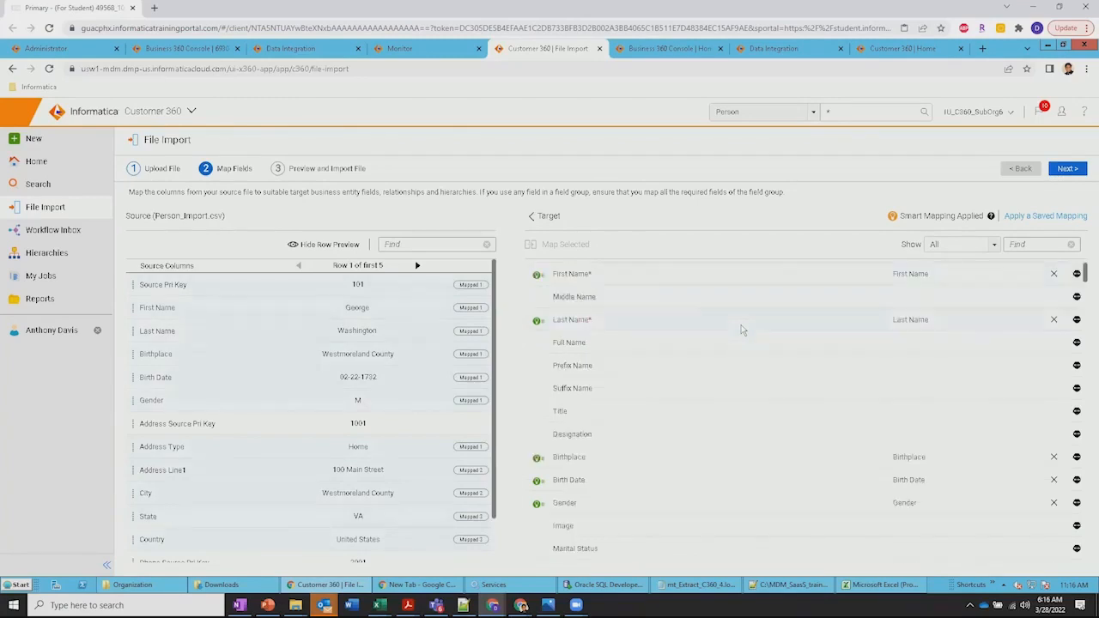
pyautogui.scroll(-1, 742, 330)
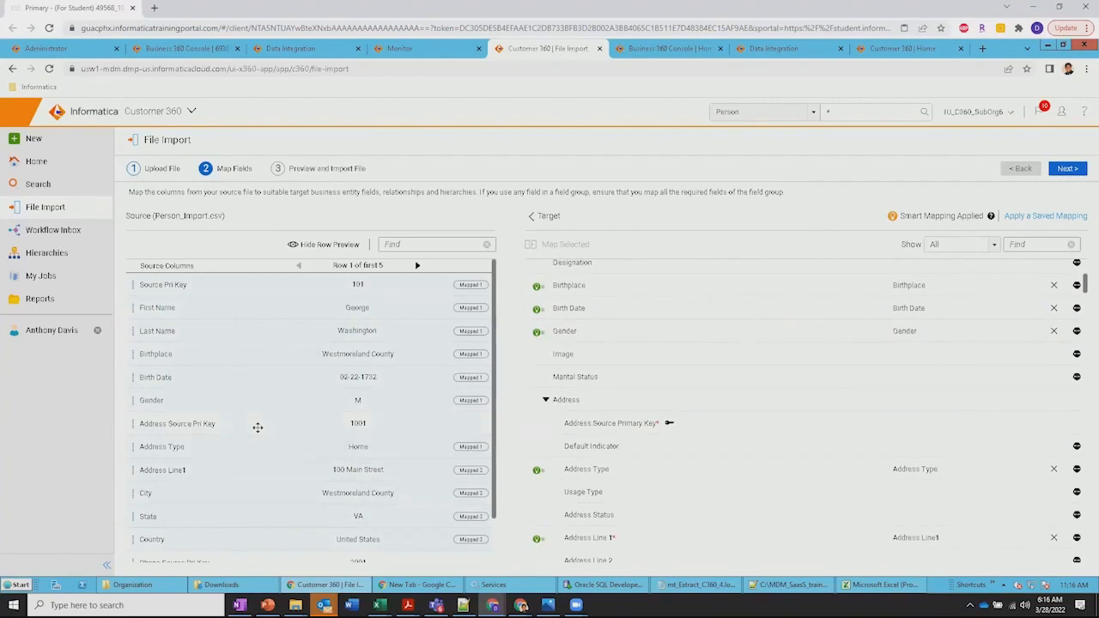
pyautogui.moveTo(255, 426); pyautogui.dragTo(654, 429)
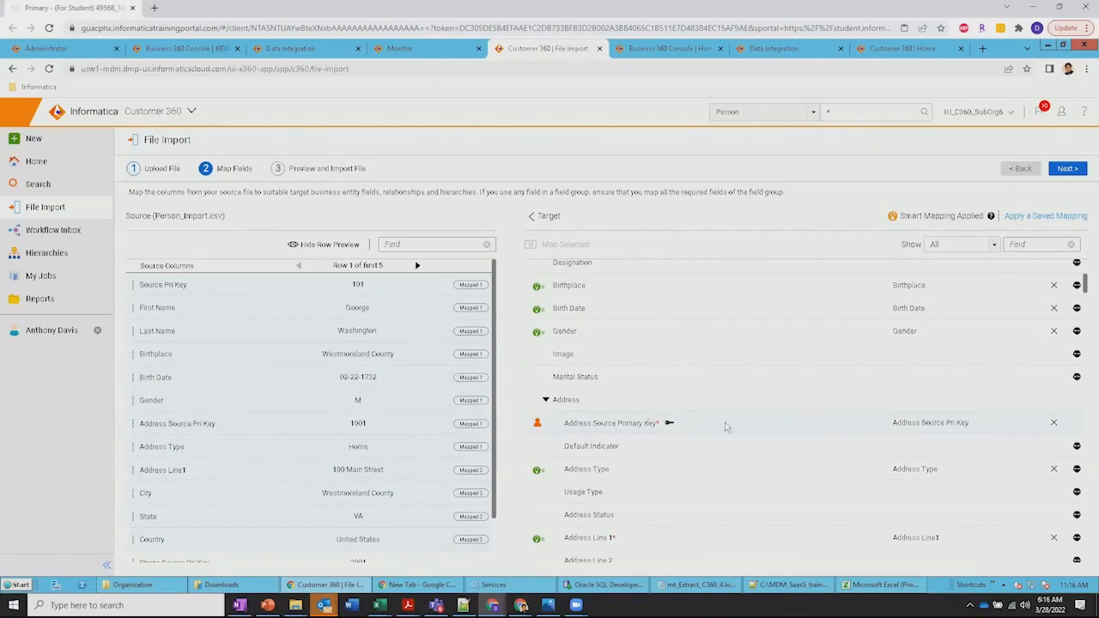
# Map the source column Phone Source Pri Key to the target field Phone Source Primary Key
pyautogui.scroll(-6, 725, 427)
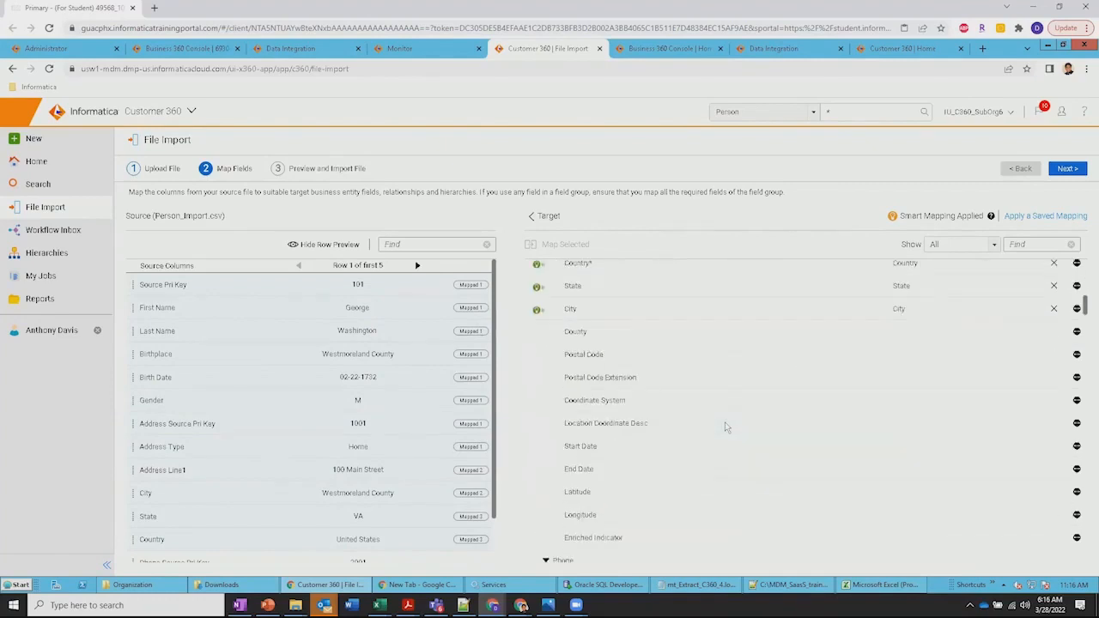
pyautogui.scroll(-1, 726, 427)
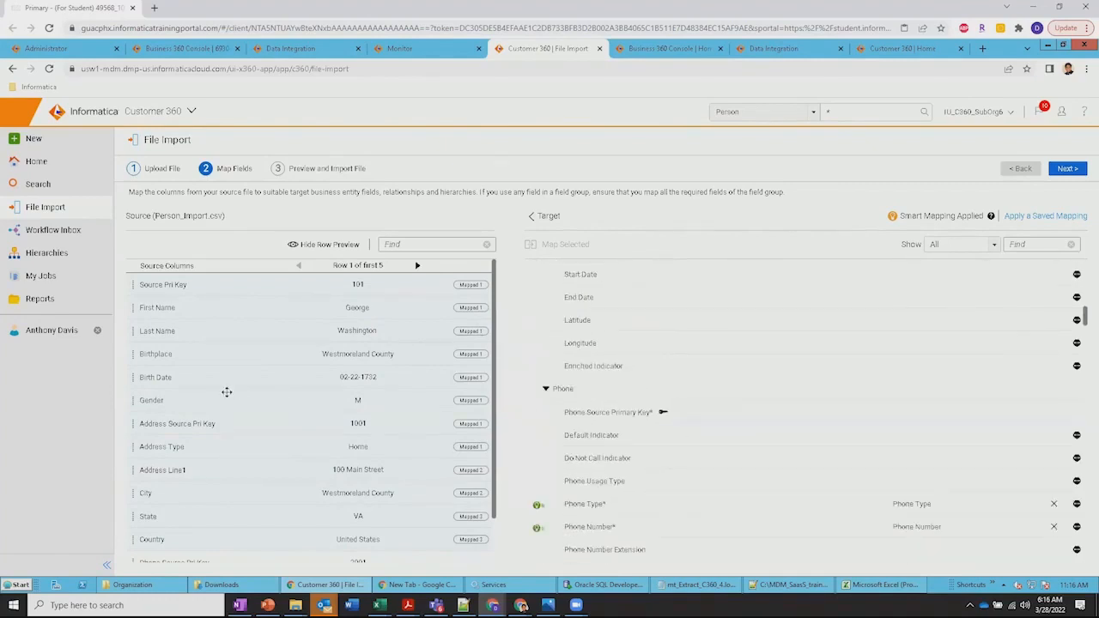
pyautogui.scroll(-1, 227, 392)
pyautogui.moveTo(316, 511); pyautogui.dragTo(751, 418)
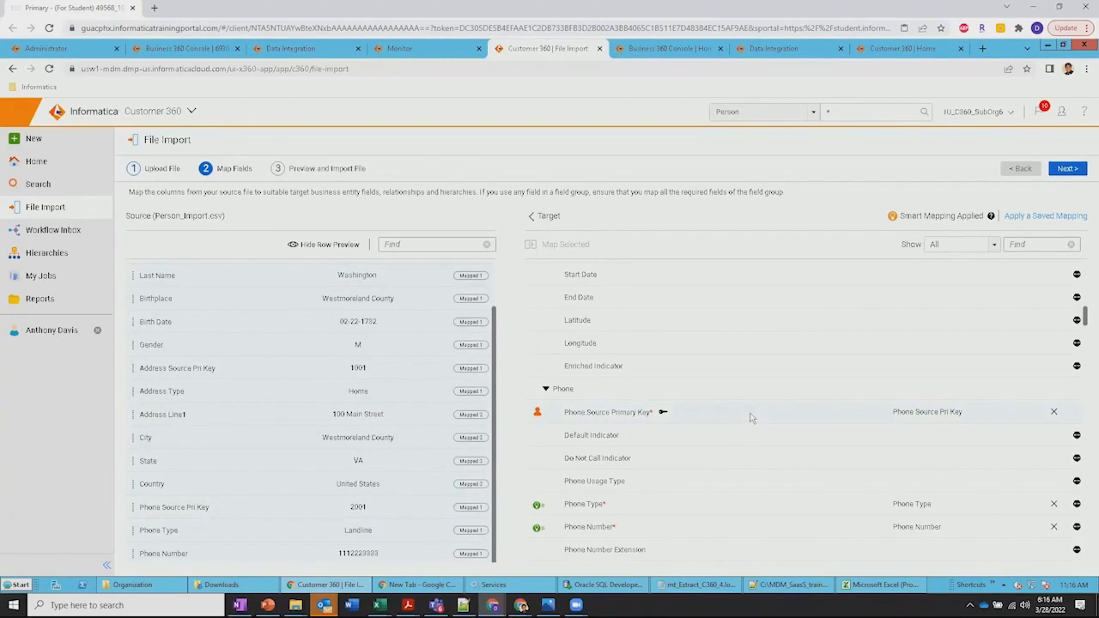
# Filter the target field list to show only mapped fields
pyautogui.scroll(-3, 751, 419)
pyautogui.scroll(3, 752, 418)
pyautogui.click(962, 245)
pyautogui.click(955, 267)
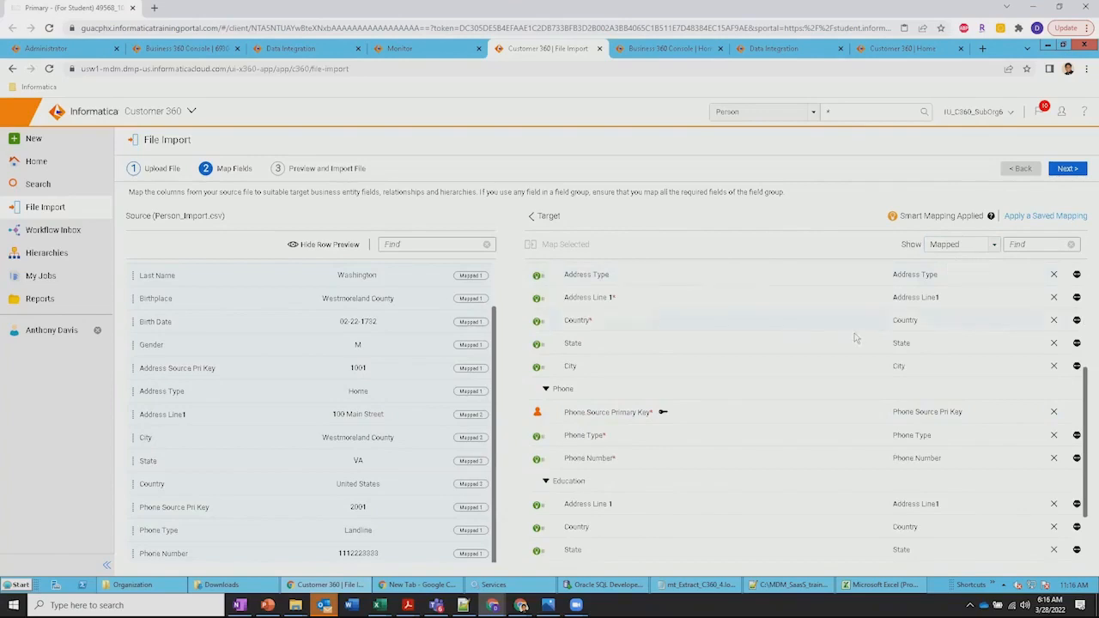
# Remove the Education mappings for Address Line 1, Country, State and City and the Tax Details mappings for Country and State
pyautogui.scroll(3, 868, 340)
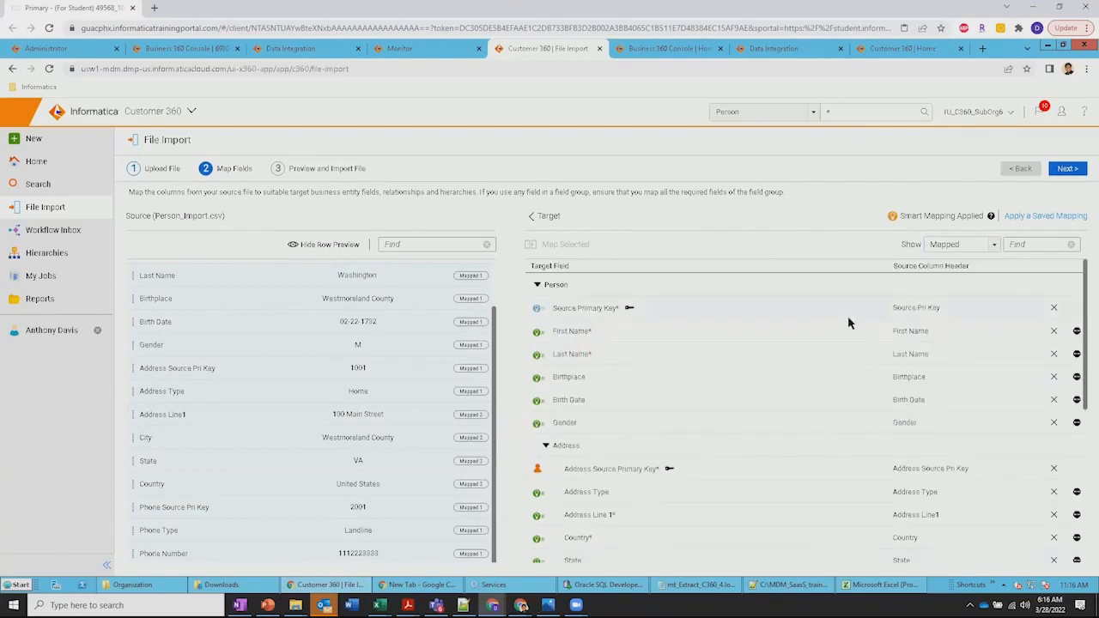
pyautogui.scroll(-1, 849, 323)
pyautogui.scroll(-5, 849, 324)
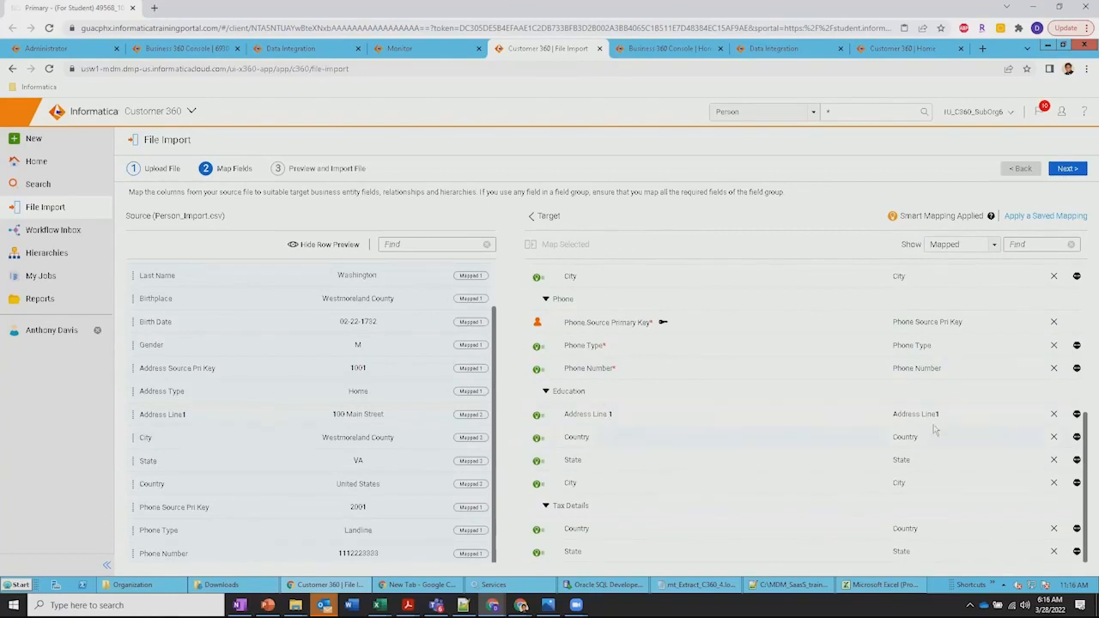
pyautogui.click(1053, 415)
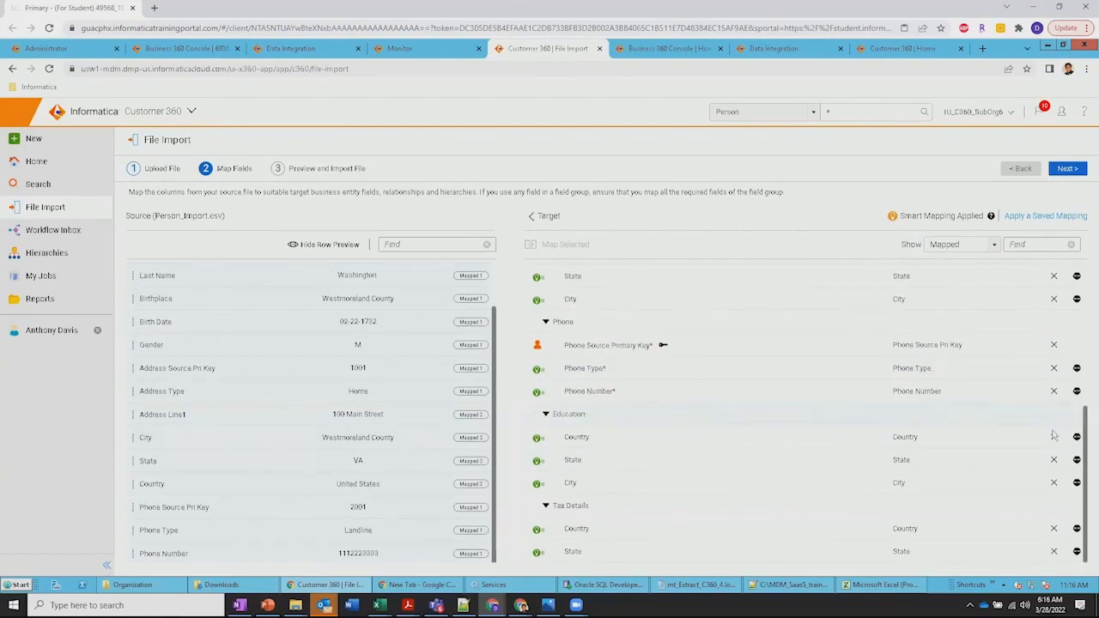
pyautogui.click(1054, 438)
pyautogui.click(1054, 462)
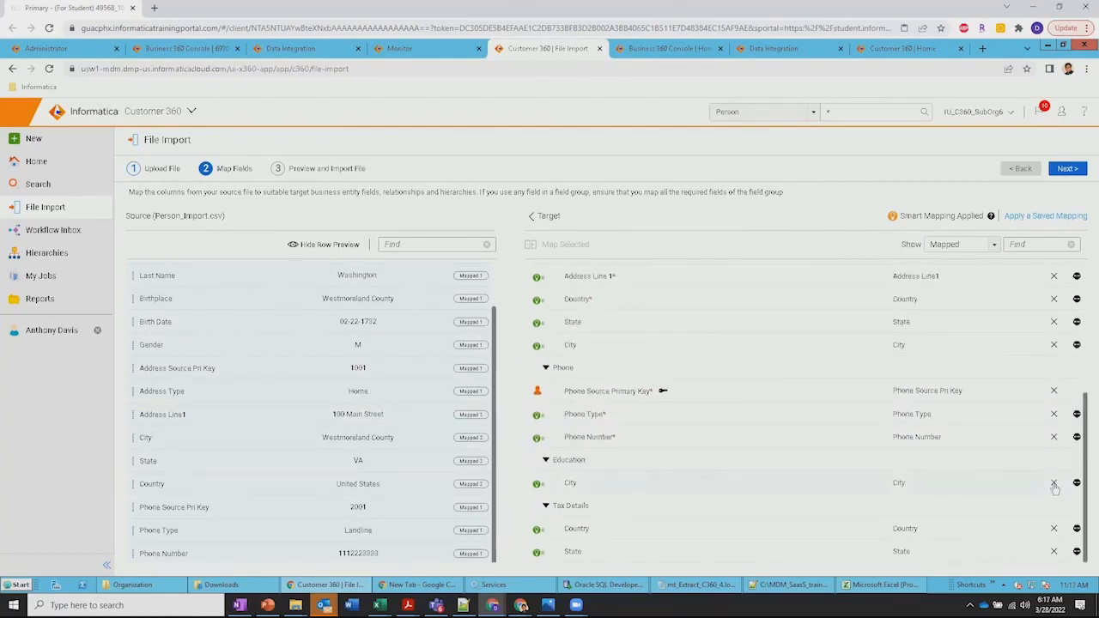
pyautogui.click(1055, 484)
pyautogui.click(1055, 529)
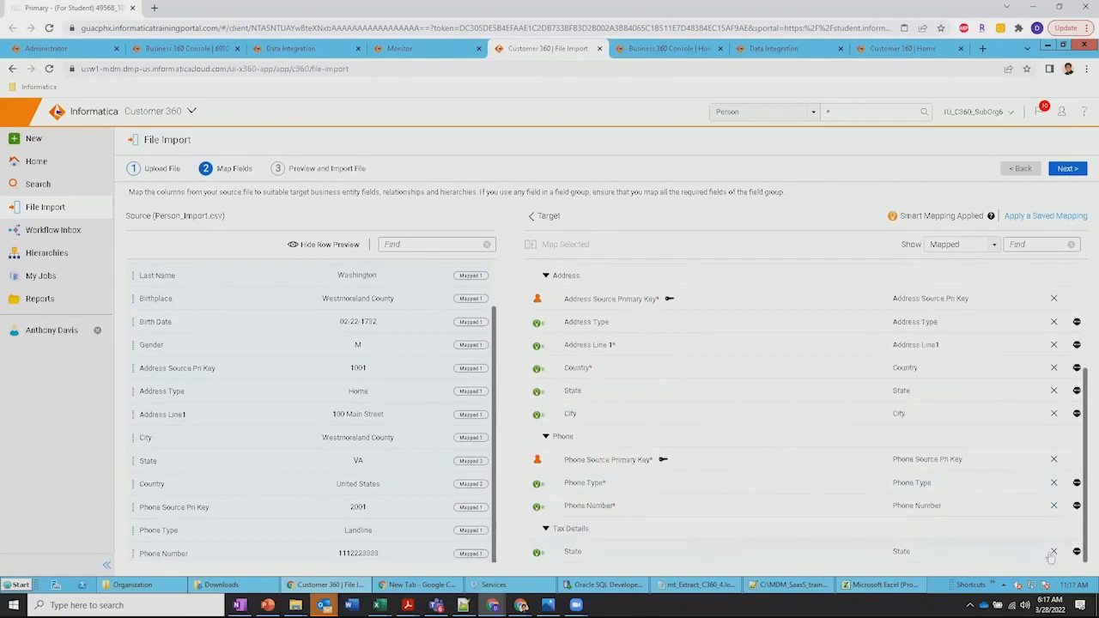
pyautogui.click(1054, 552)
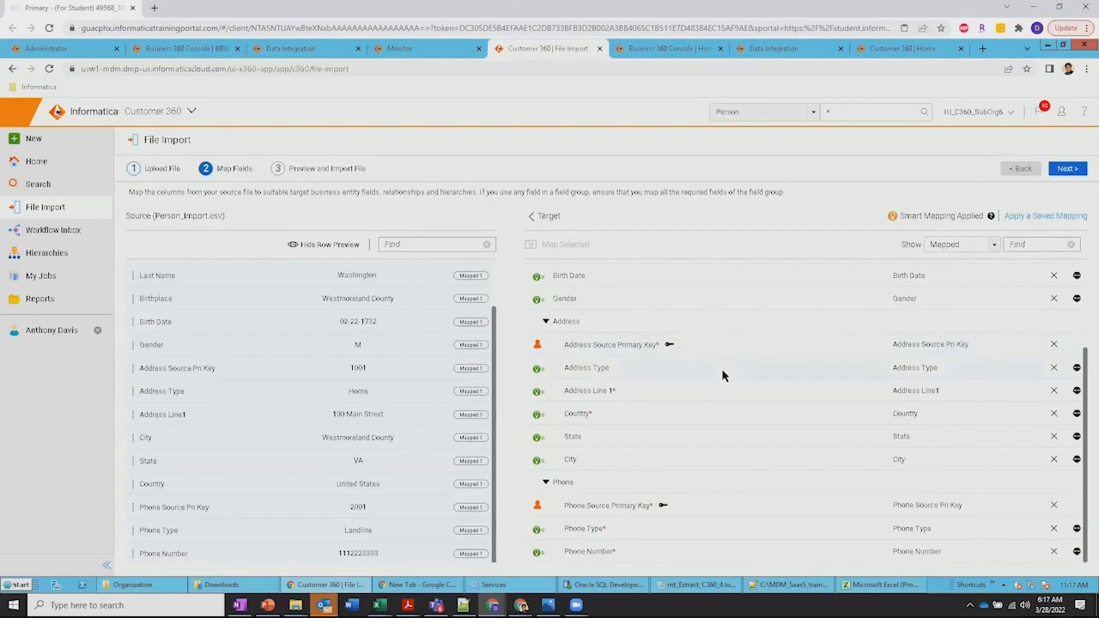
# Proceed to the preview and save the field mapping as a new mapping with a name starting with Person_
pyautogui.click(1068, 170)
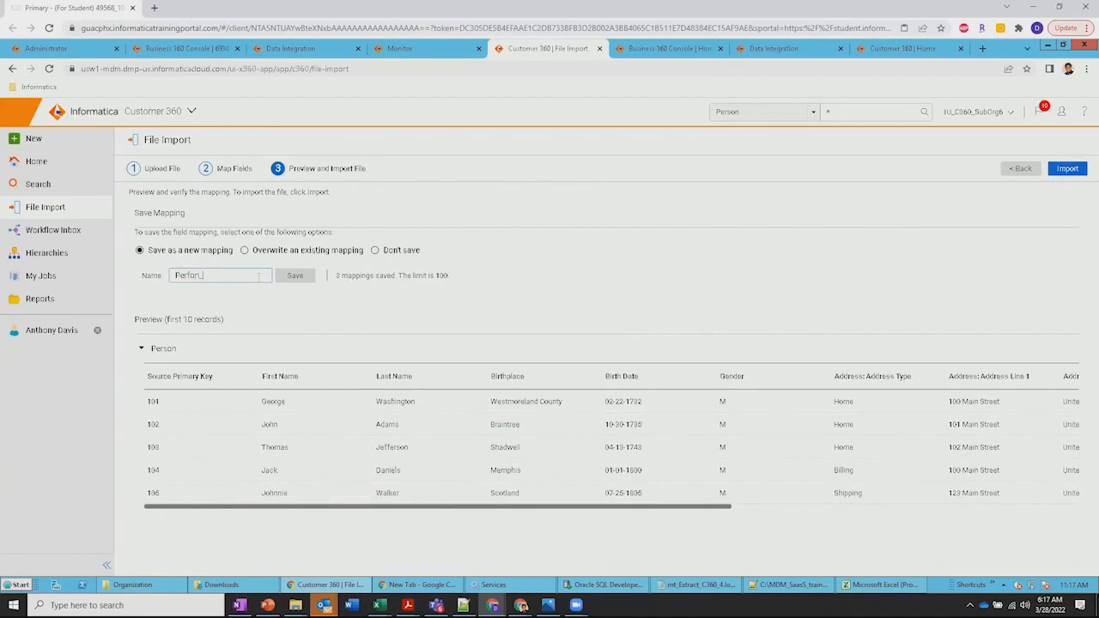
pyautogui.write('mport')
pyautogui.moveTo(425, 276); pyautogui.dragTo(455, 279)
pyautogui.click(407, 292)
pyautogui.click(302, 281)
# Import the file, open the Person_Import.csv job details and refresh the job status
pyautogui.click(1067, 172)
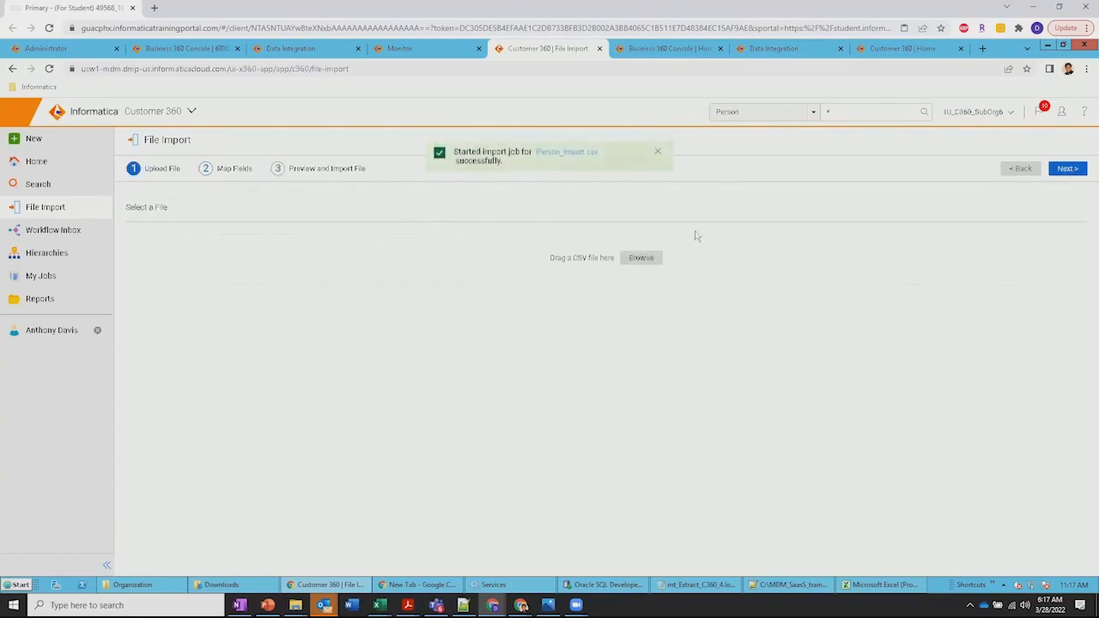
pyautogui.click(562, 155)
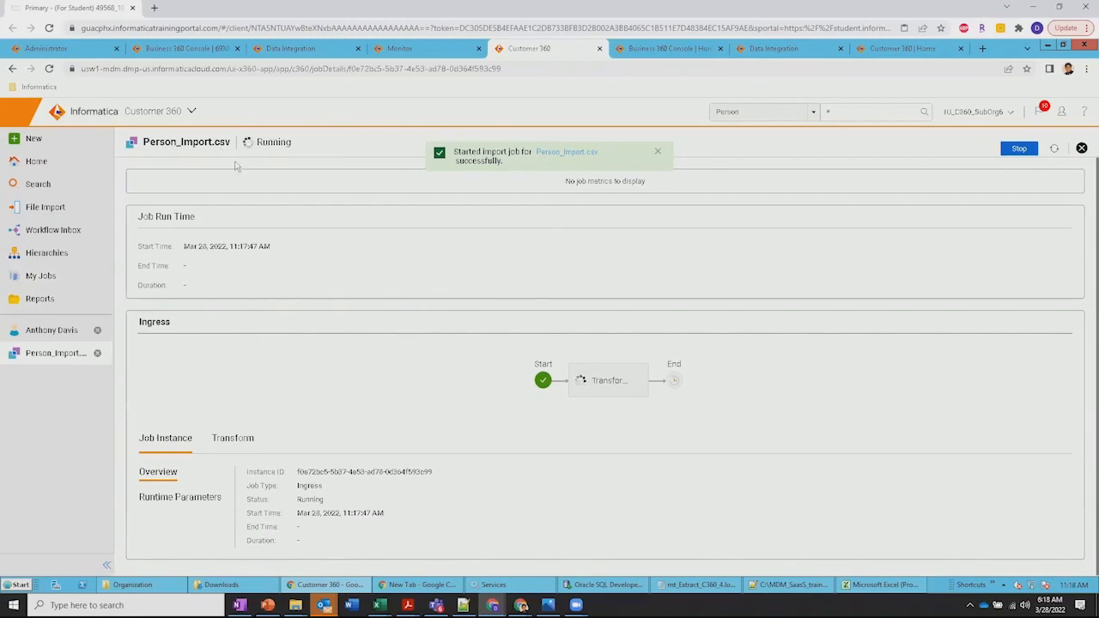
pyautogui.click(1055, 150)
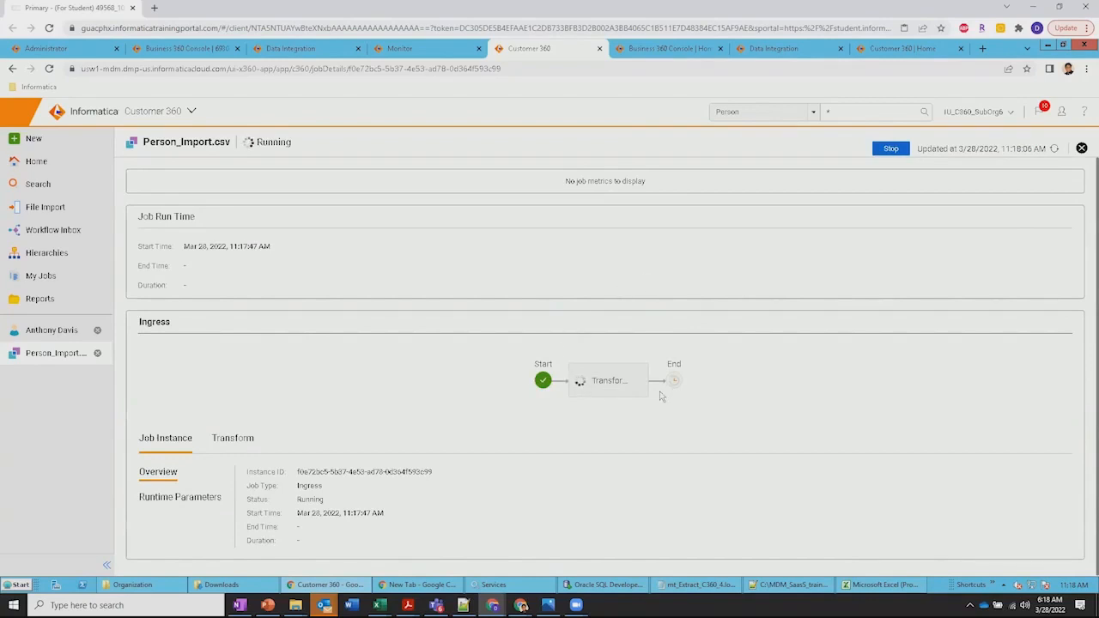
pyautogui.click(1054, 150)
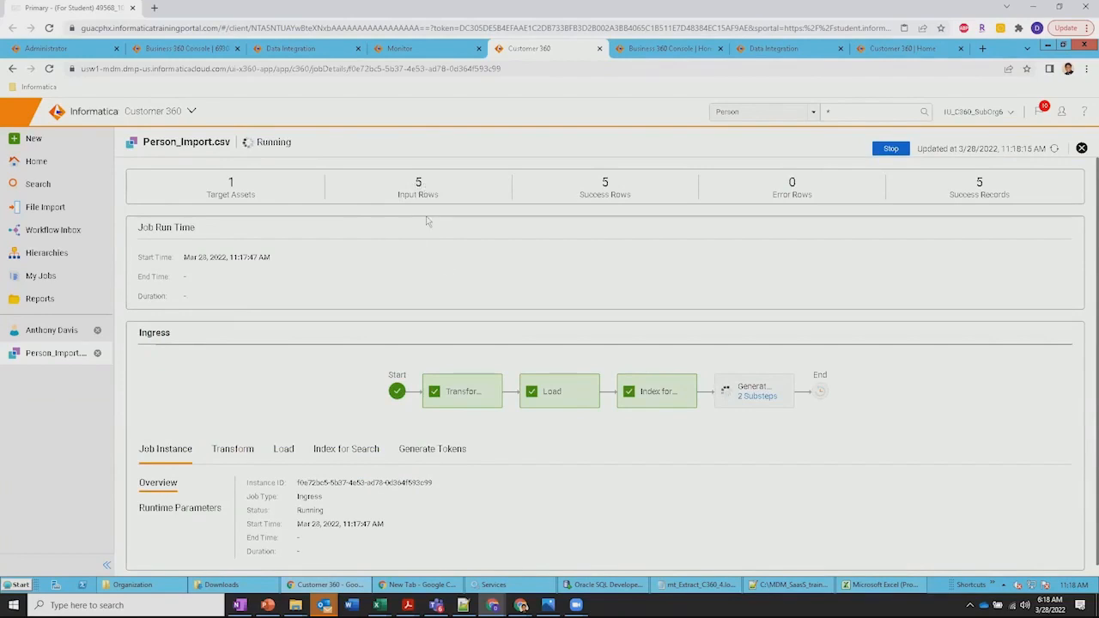
# Review the Transform, Load and Index for Search details of the ingress job and refresh its status
pyautogui.click(466, 395)
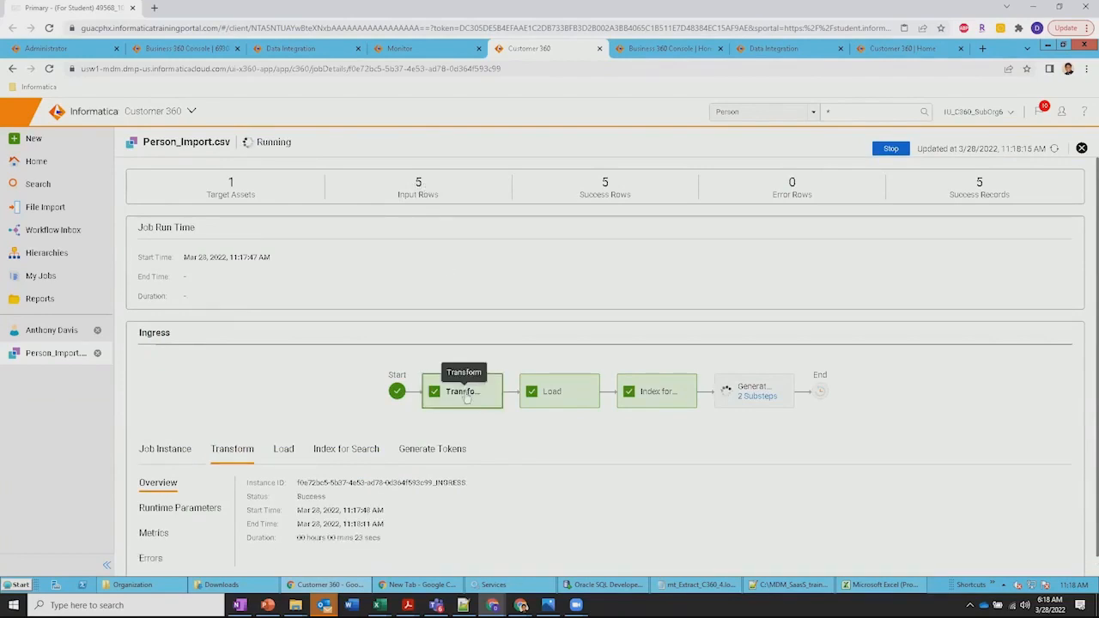
pyautogui.click(556, 392)
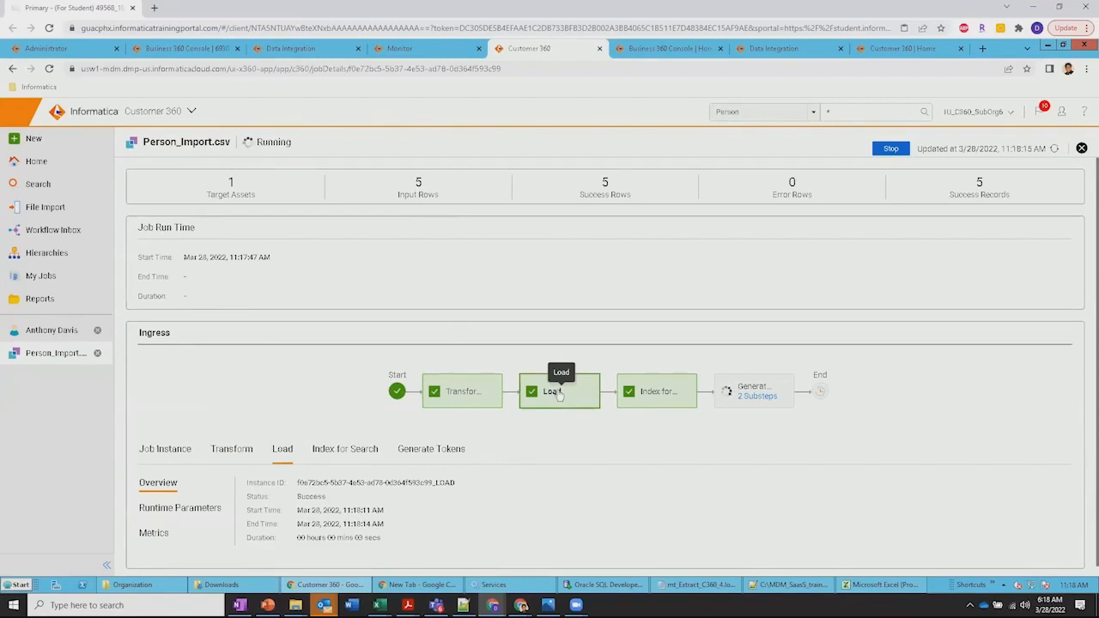
pyautogui.click(657, 394)
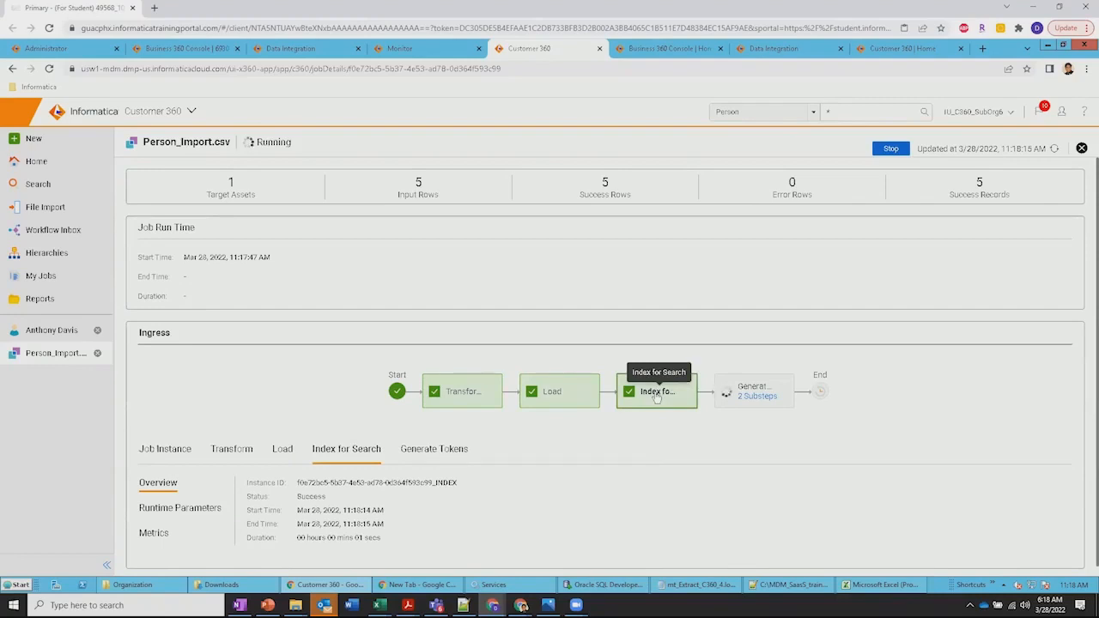
pyautogui.click(1056, 150)
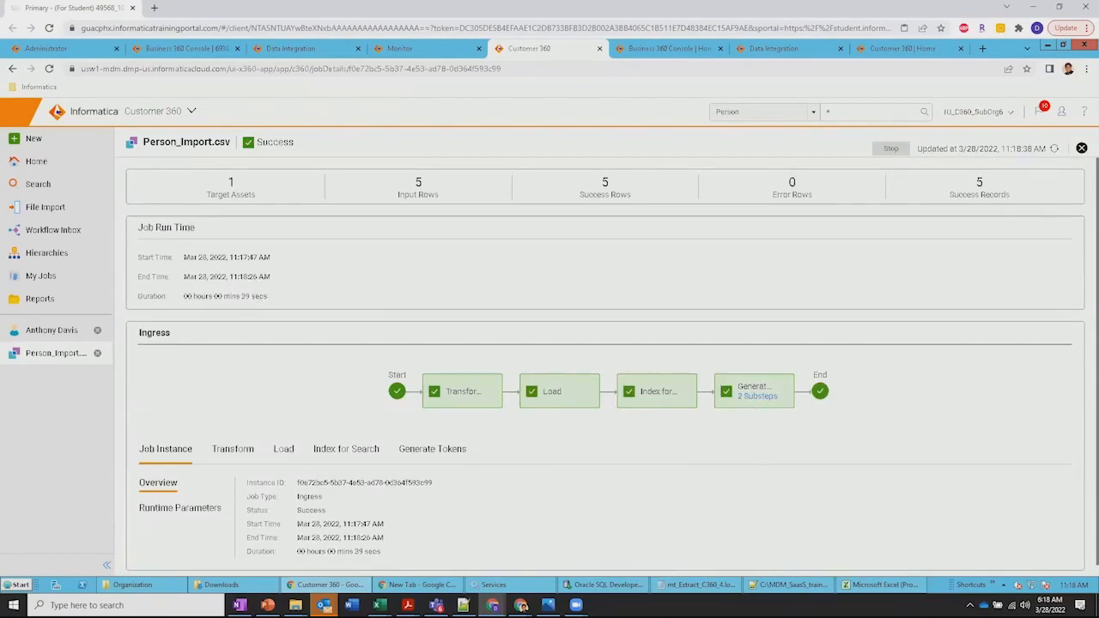
# Check the job duration and expand stepMetrics entries 0 and 1 in the Transform metrics
pyautogui.moveTo(240, 295); pyautogui.dragTo(261, 296)
pyautogui.click(232, 453)
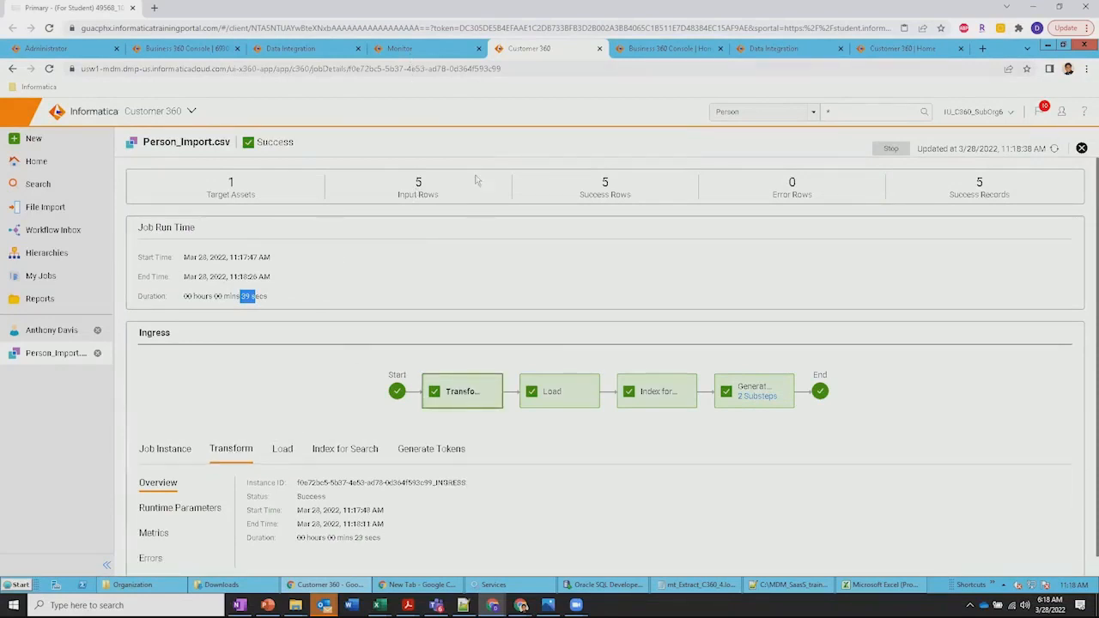
pyautogui.scroll(-1, 323, 411)
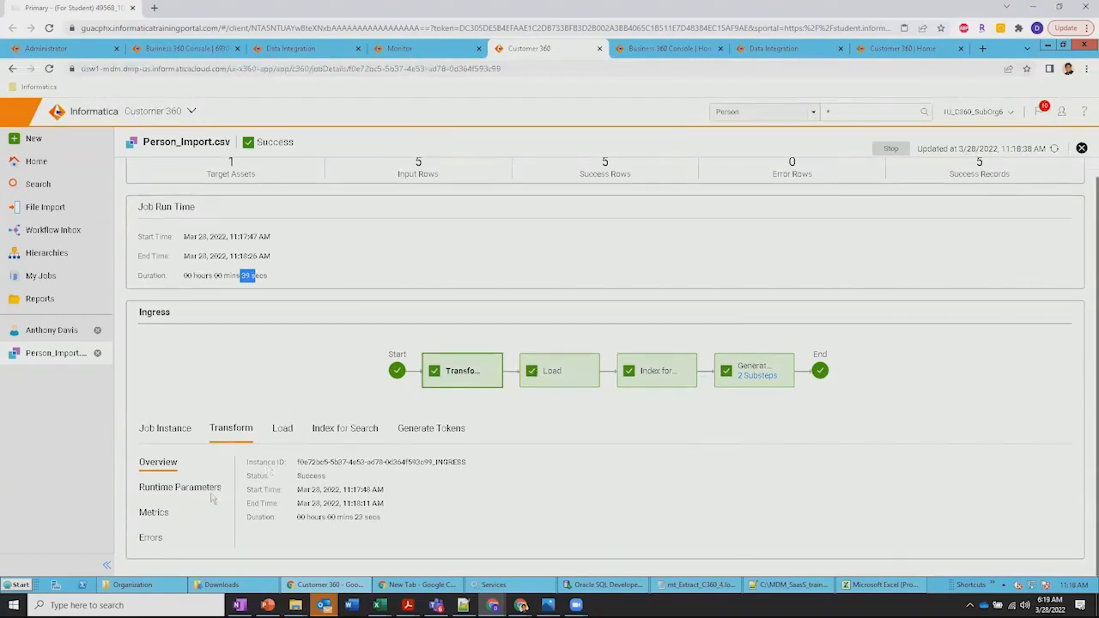
pyautogui.click(154, 514)
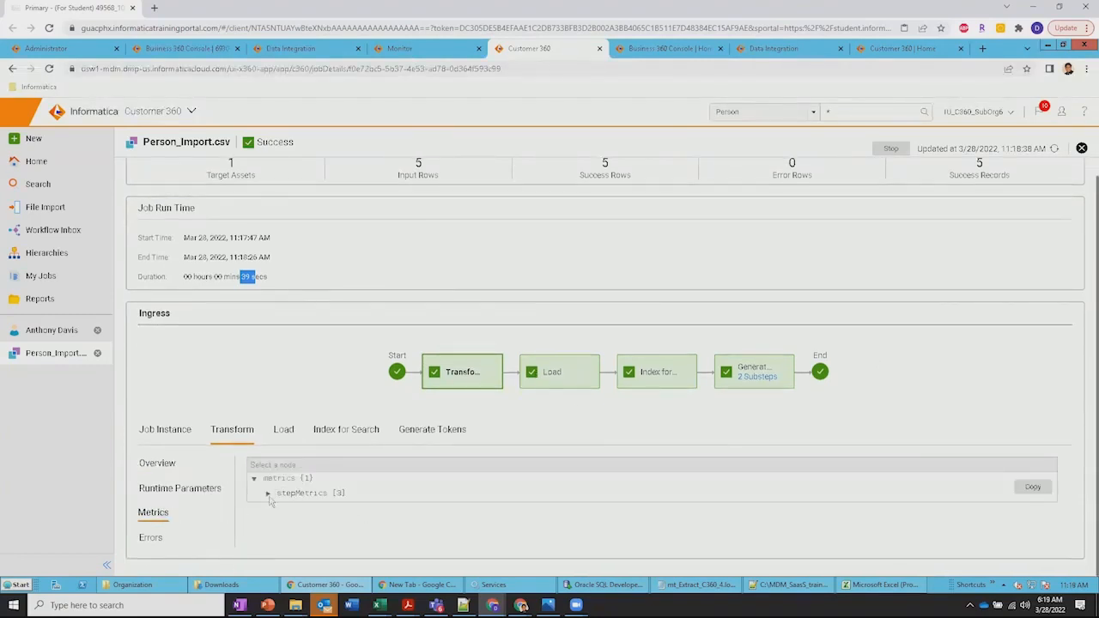
pyautogui.click(268, 494)
pyautogui.click(281, 508)
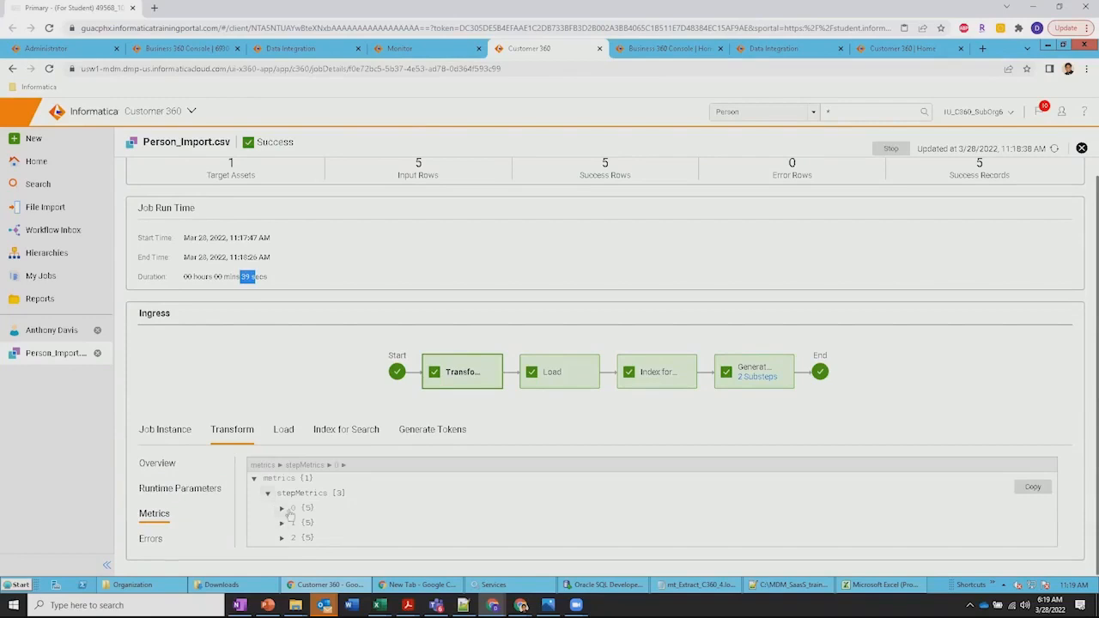
pyautogui.scroll(-1, 394, 510)
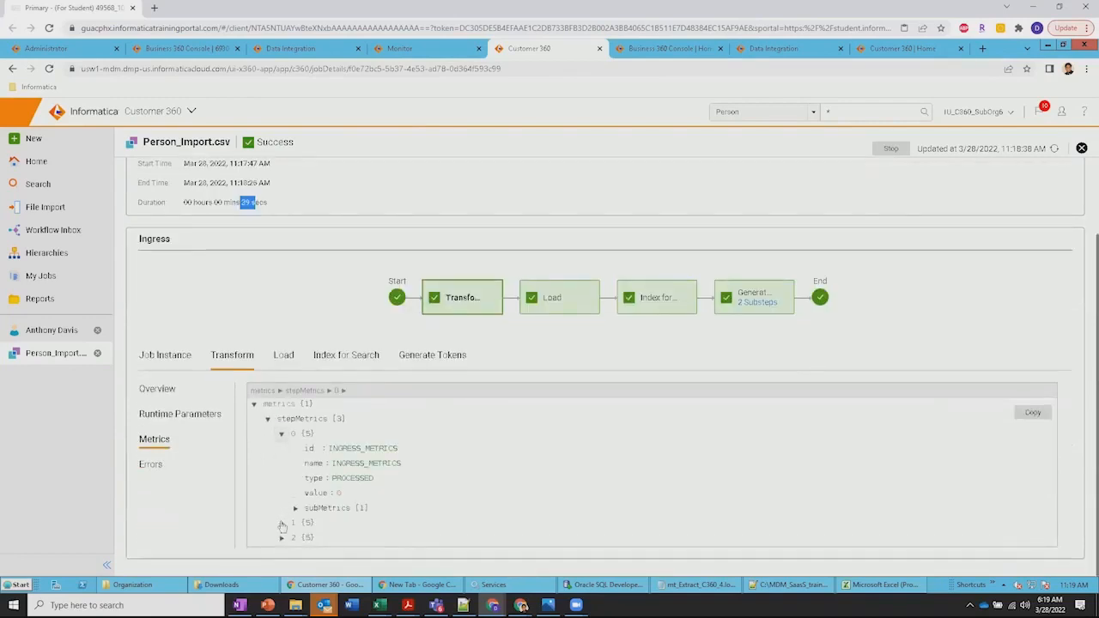
pyautogui.click(282, 523)
pyautogui.scroll(-1, 410, 505)
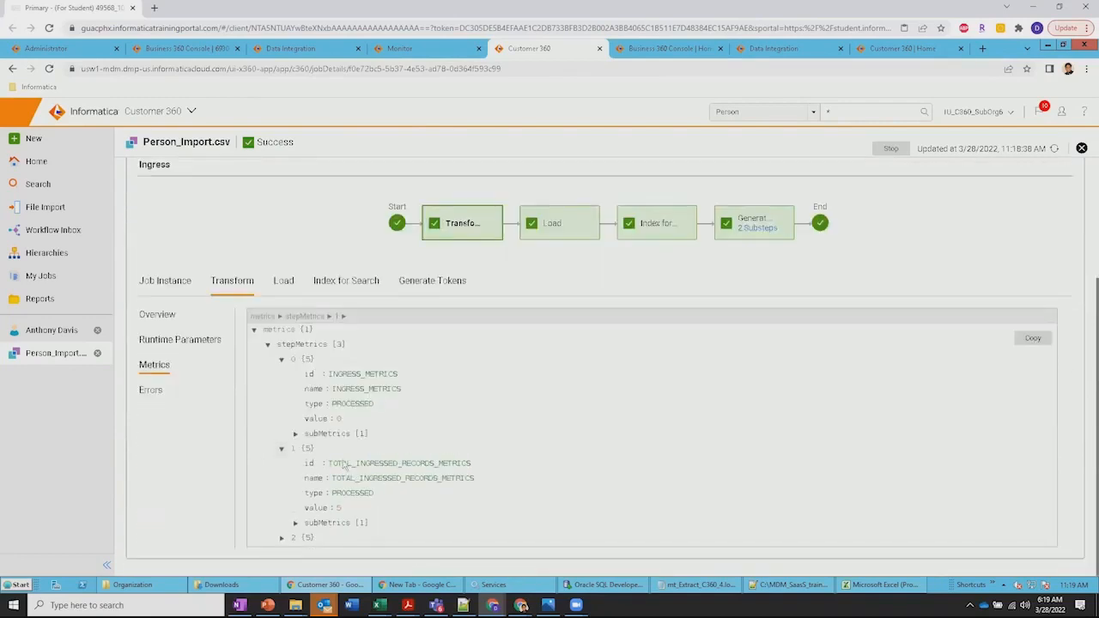
# Examine the Transform errors and expand c360.person to view its rejected and invalid counts per field group
pyautogui.click(150, 391)
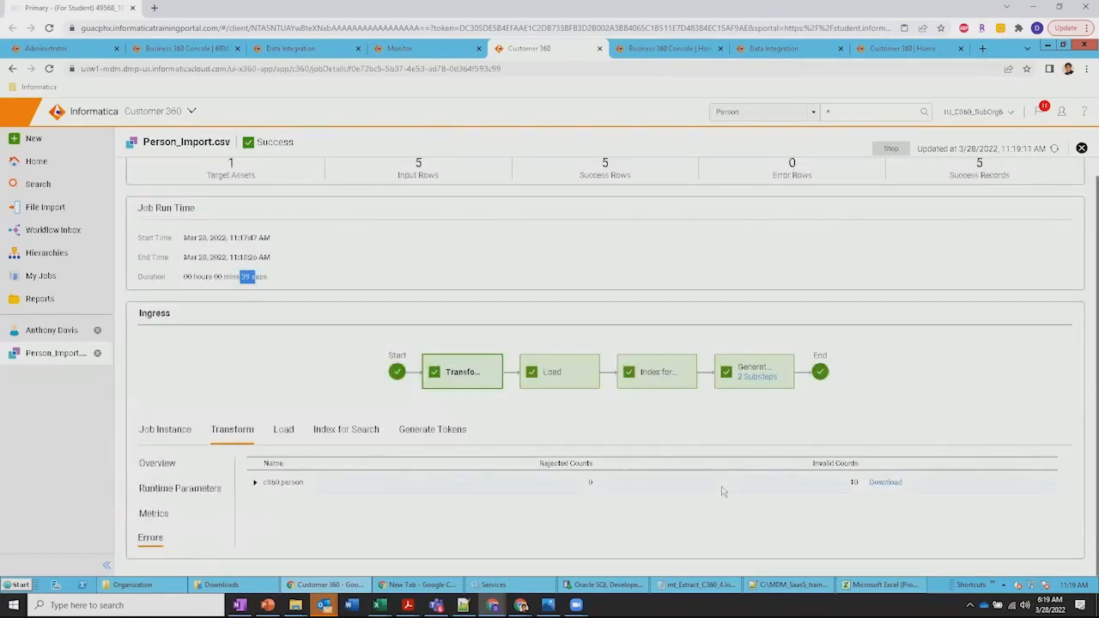
pyautogui.click(255, 483)
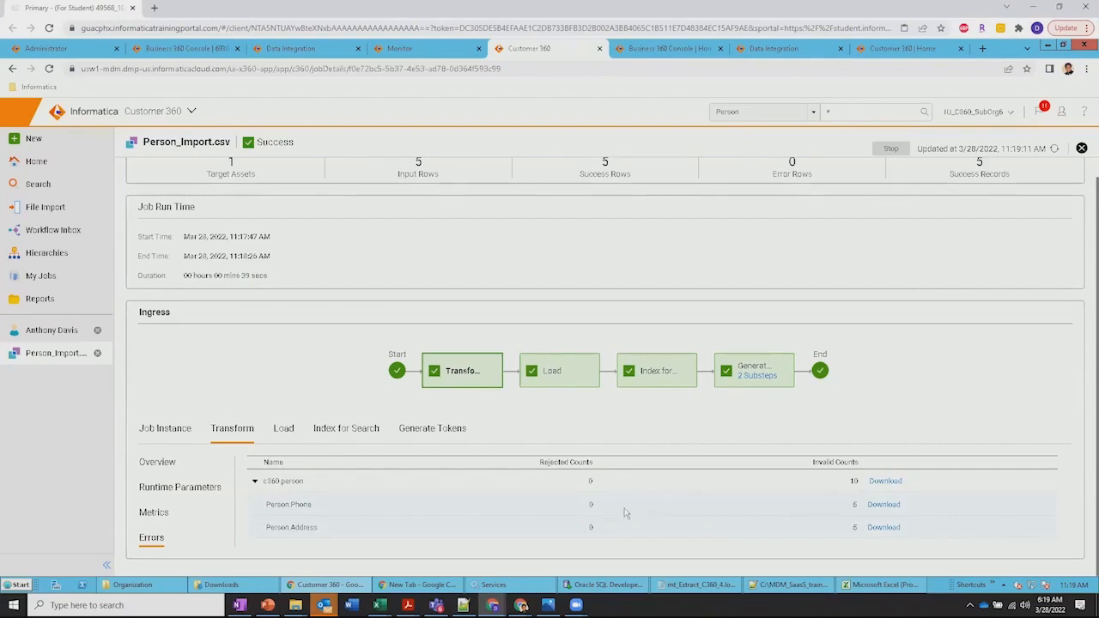
pyautogui.scroll(1, 626, 447)
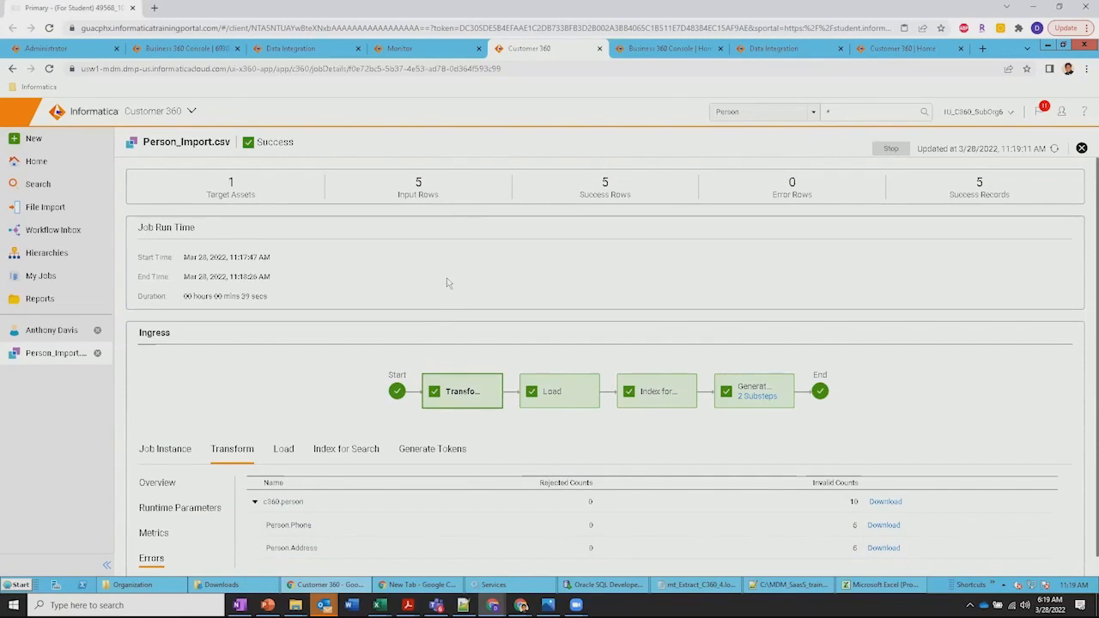
# Go to the record search and close the open person record
pyautogui.click(50, 185)
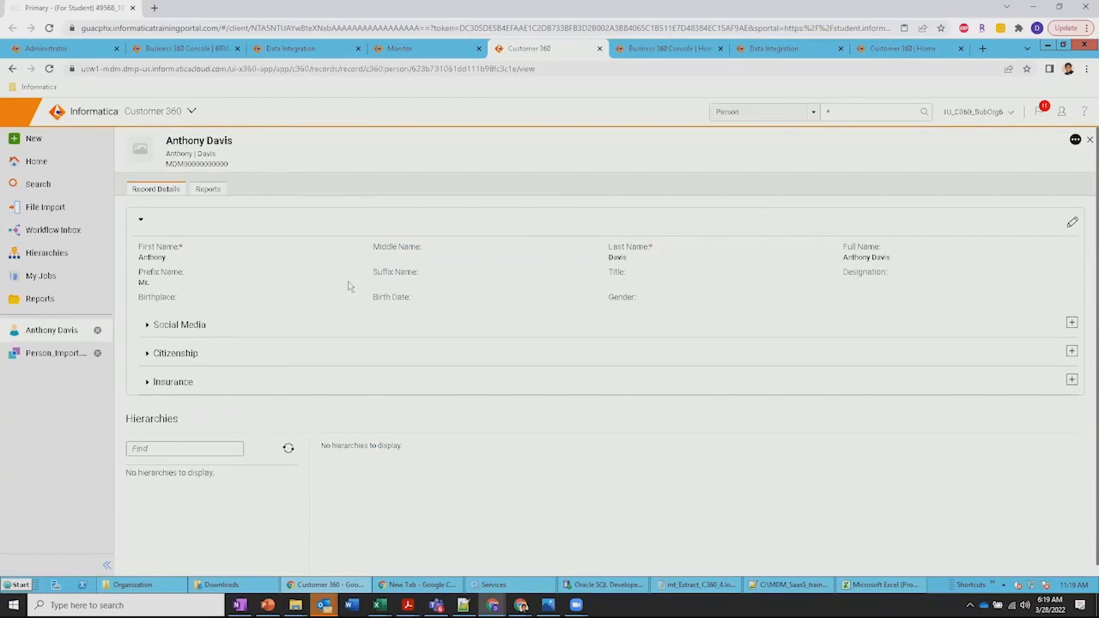
pyautogui.click(97, 332)
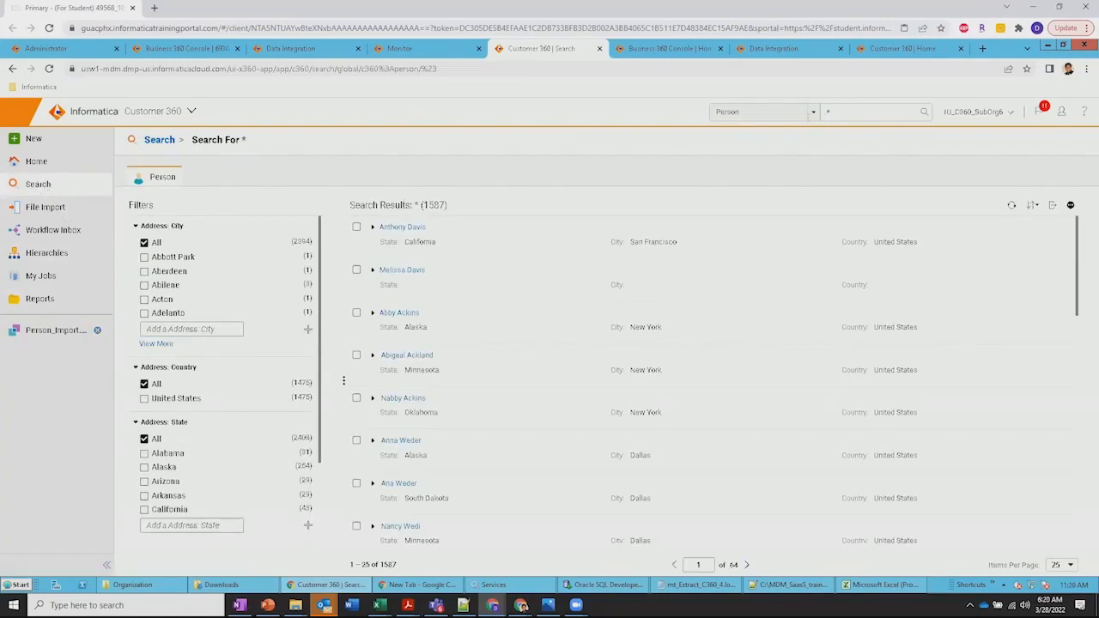
# Try to search all Organization records with the wildcard *
pyautogui.click(813, 113)
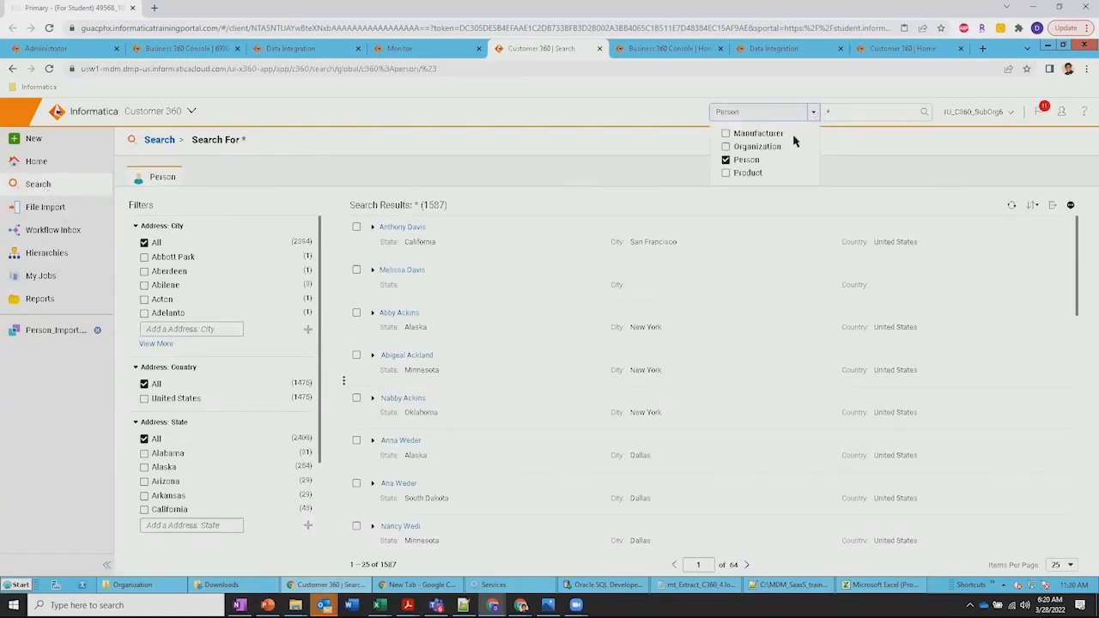
pyautogui.click(726, 160)
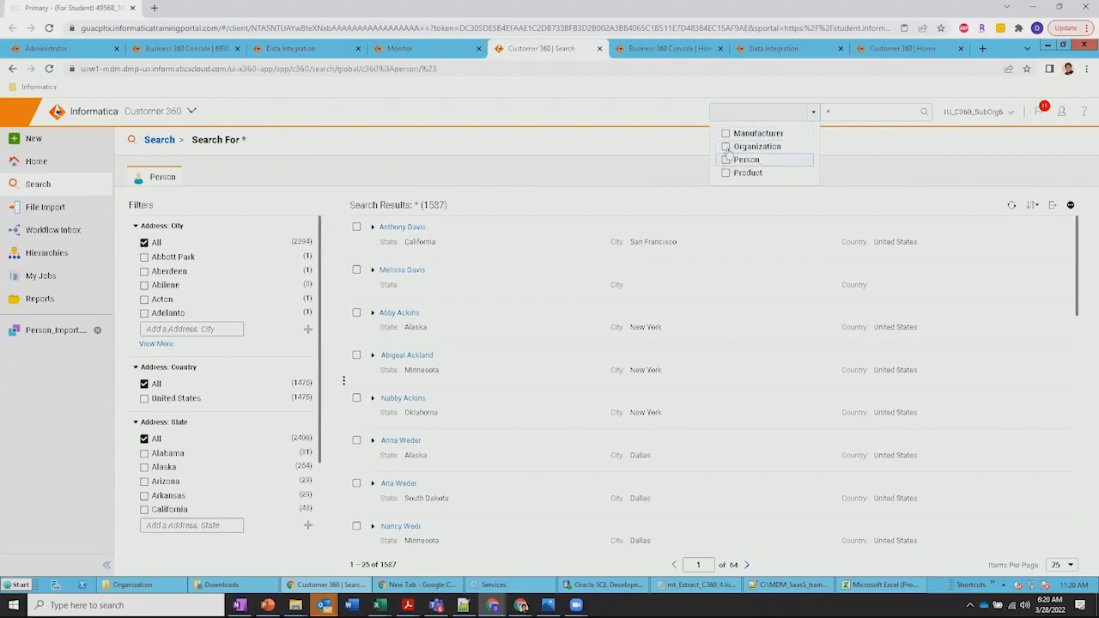
pyautogui.click(726, 147)
pyautogui.click(874, 164)
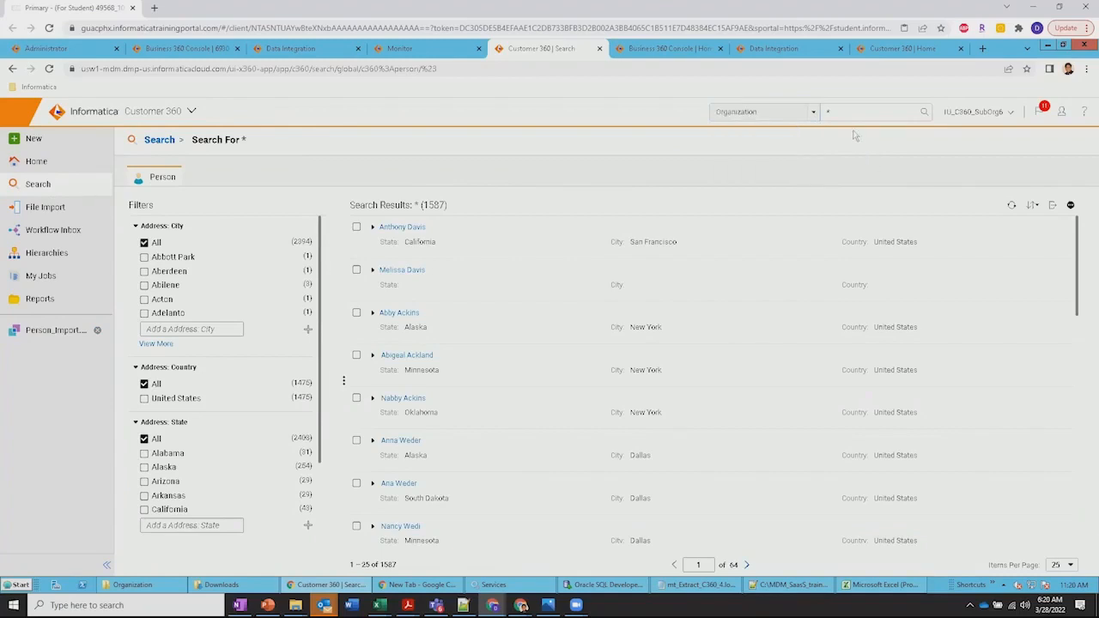
pyautogui.click(828, 112)
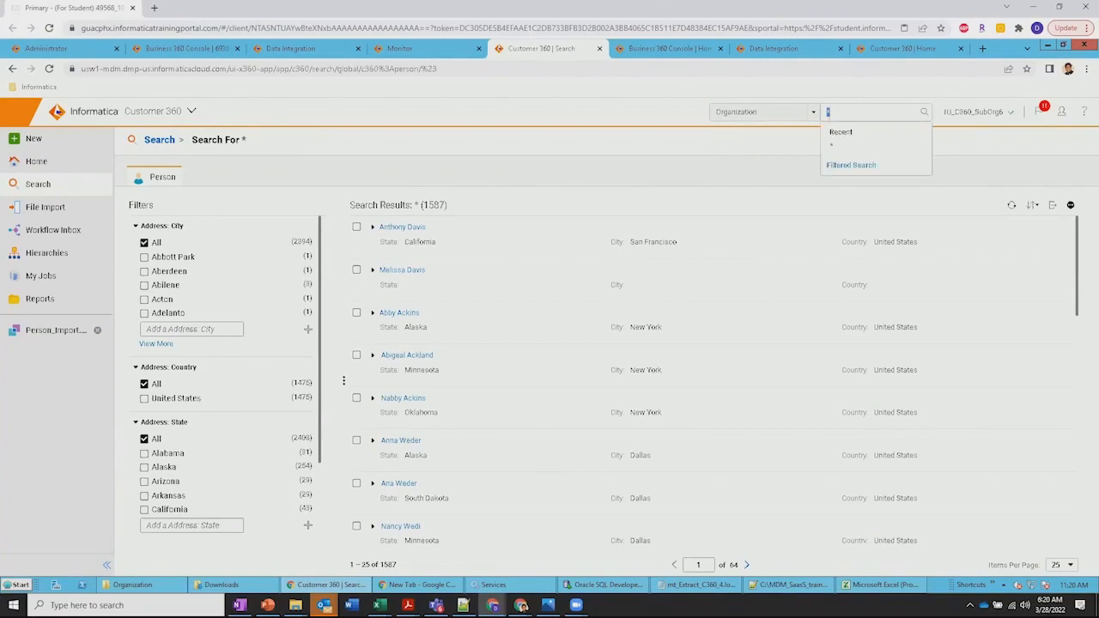
pyautogui.press('BackSpace')
pyautogui.write('*')
pyautogui.press('Return')
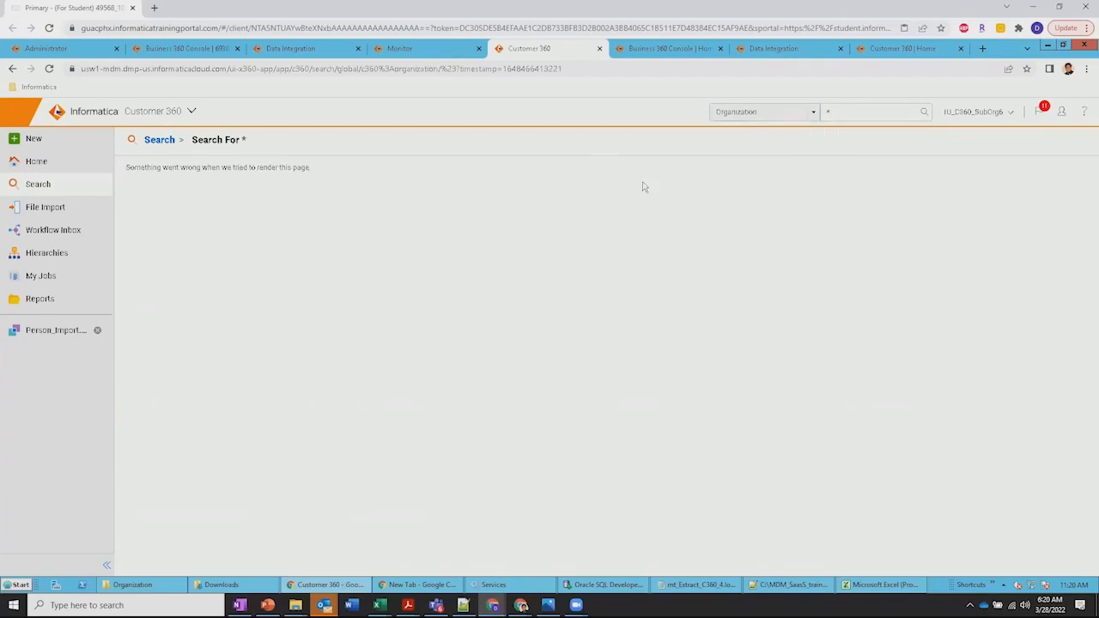
# Switch the search back to Person, search all records with the wildcard * and reload the results page
pyautogui.click(814, 112)
pyautogui.click(726, 159)
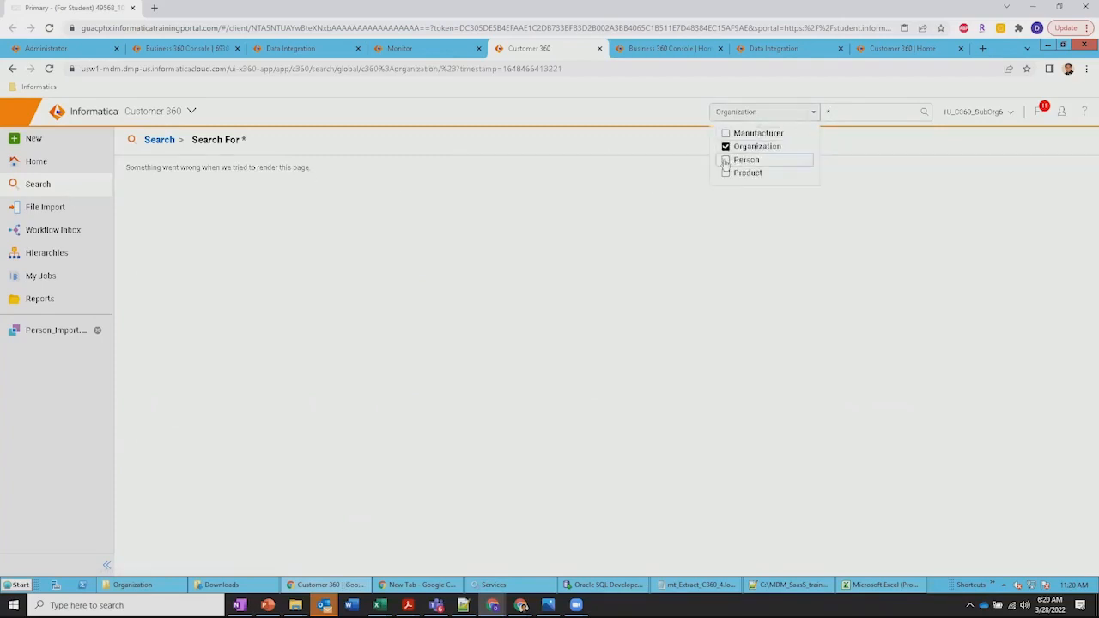
pyautogui.click(726, 147)
pyautogui.click(838, 112)
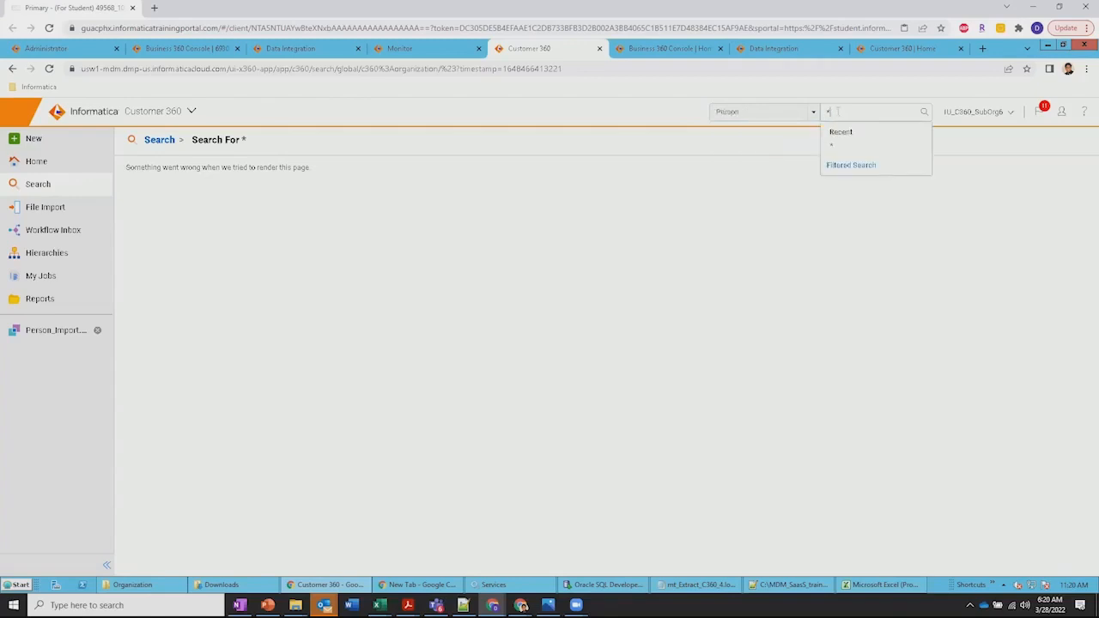
pyautogui.press('Return')
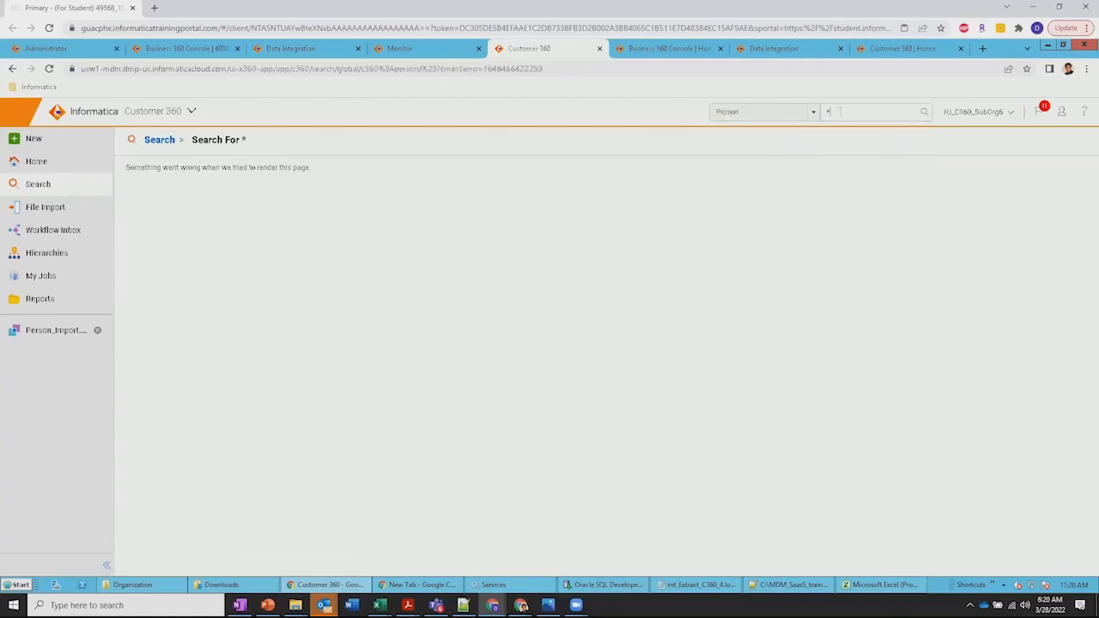
pyautogui.click(49, 68)
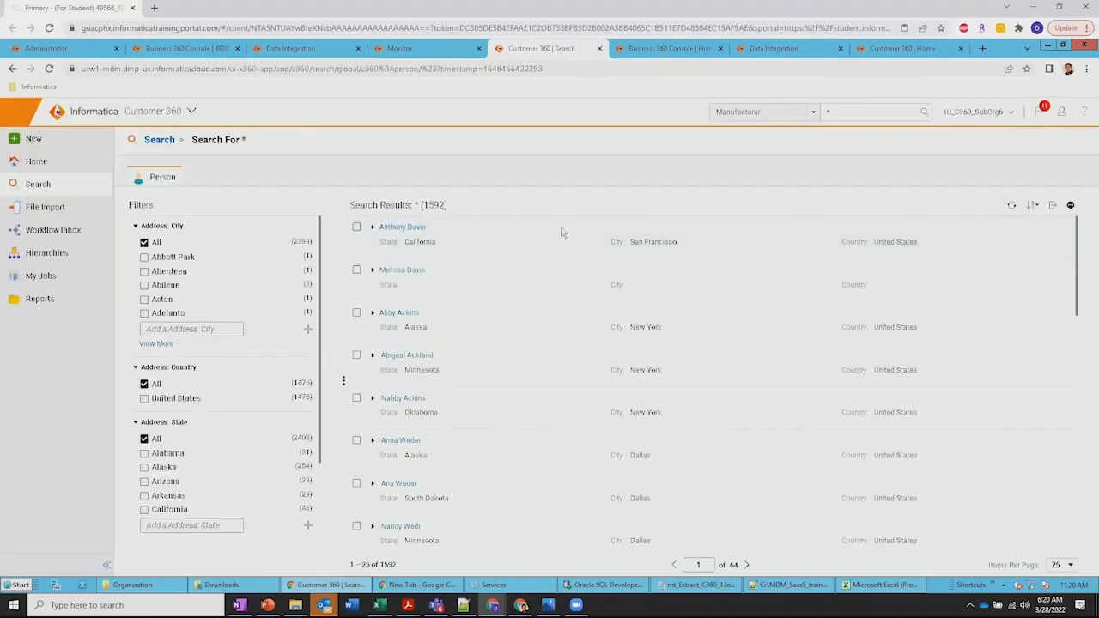
# Browse the Person search results and their filter categories, and filter the records to Gender Female
pyautogui.scroll(-2, 547, 311)
pyautogui.scroll(-2, 547, 312)
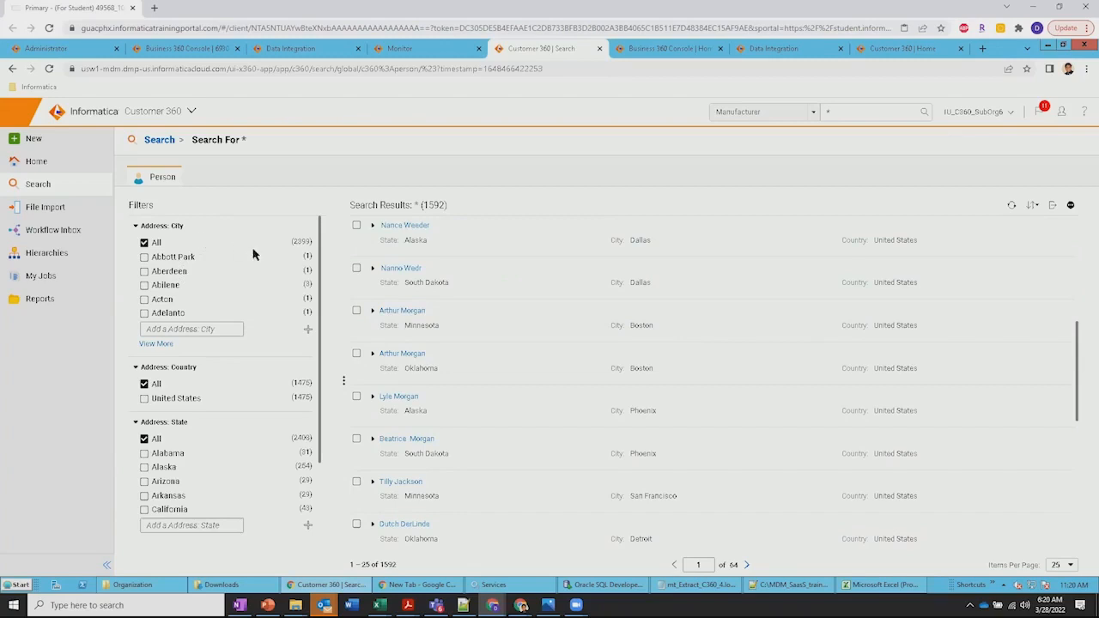
pyautogui.scroll(-2, 263, 396)
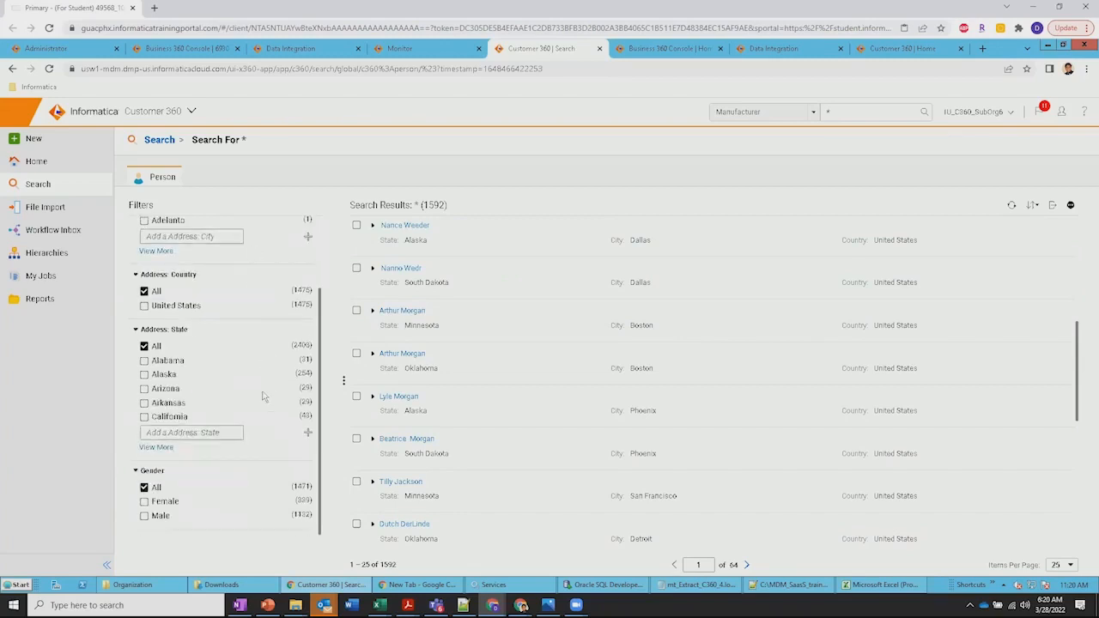
pyautogui.scroll(2, 263, 395)
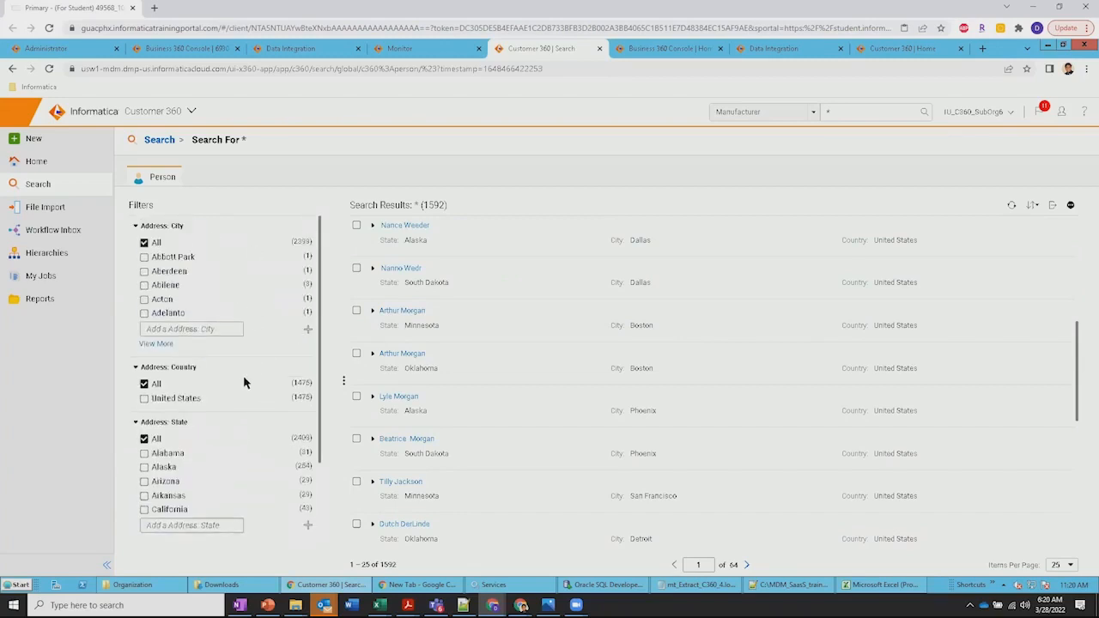
pyautogui.scroll(-2, 239, 384)
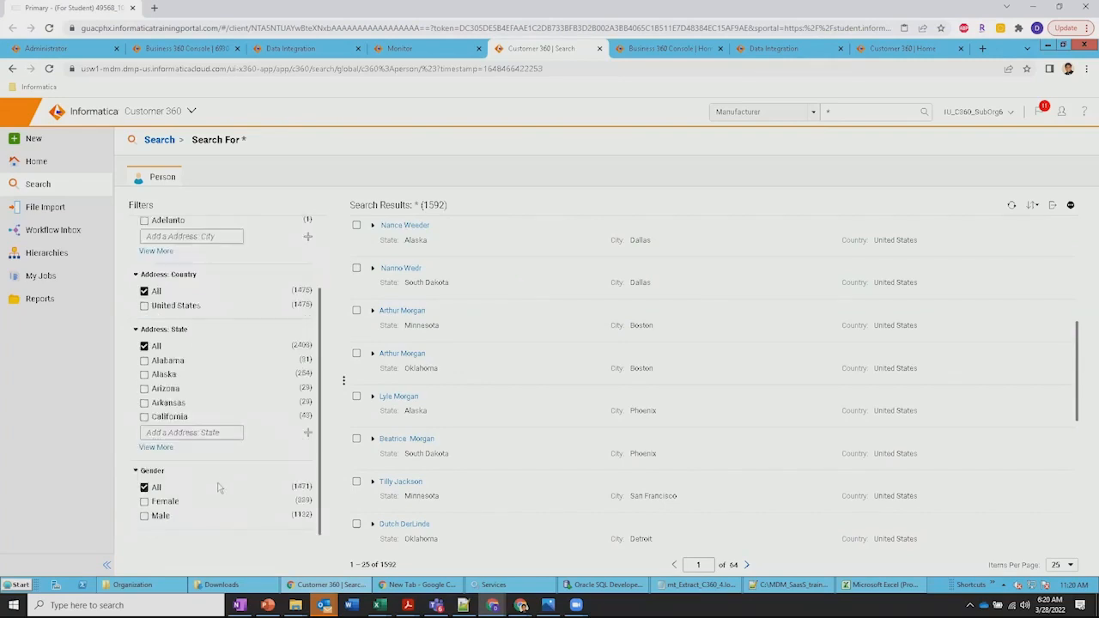
pyautogui.click(145, 501)
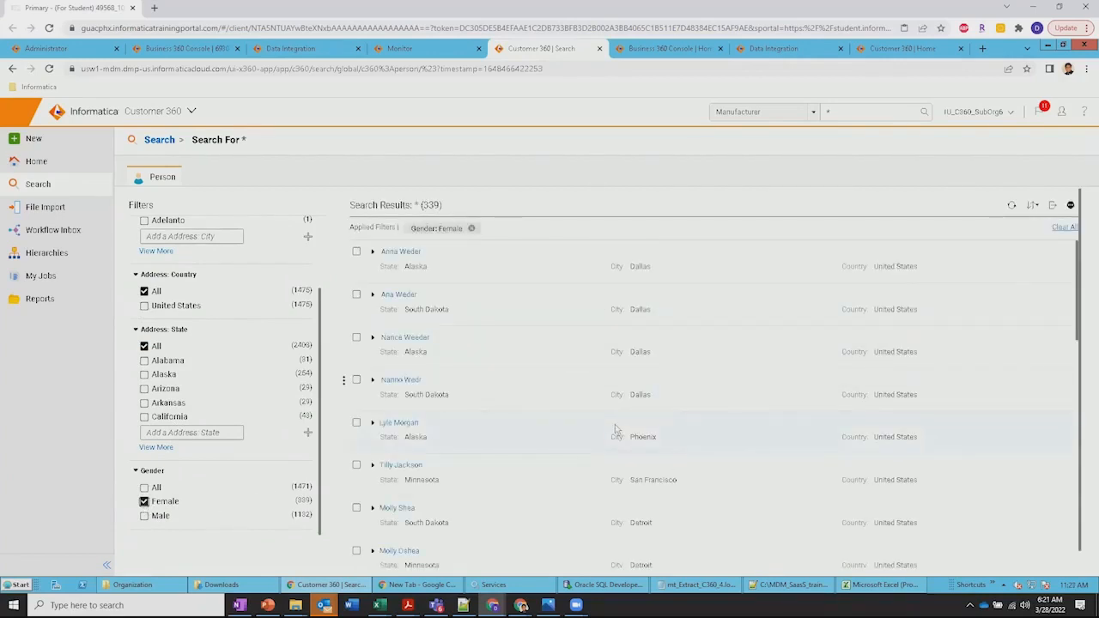
pyautogui.scroll(-3, 607, 427)
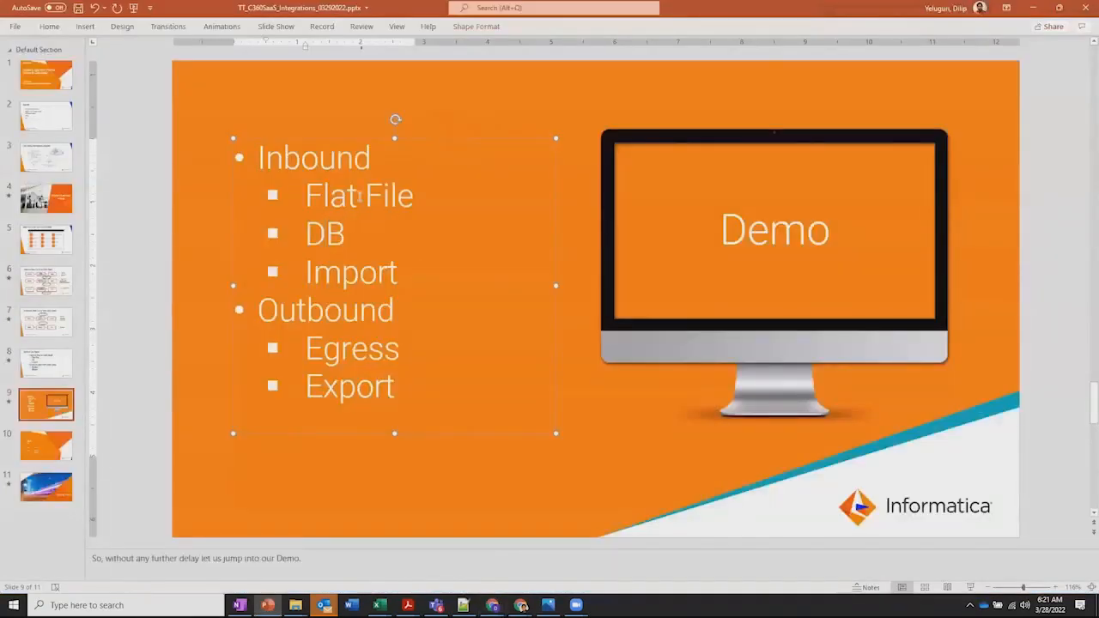
pyautogui.moveTo(320, 196); pyautogui.dragTo(396, 196)
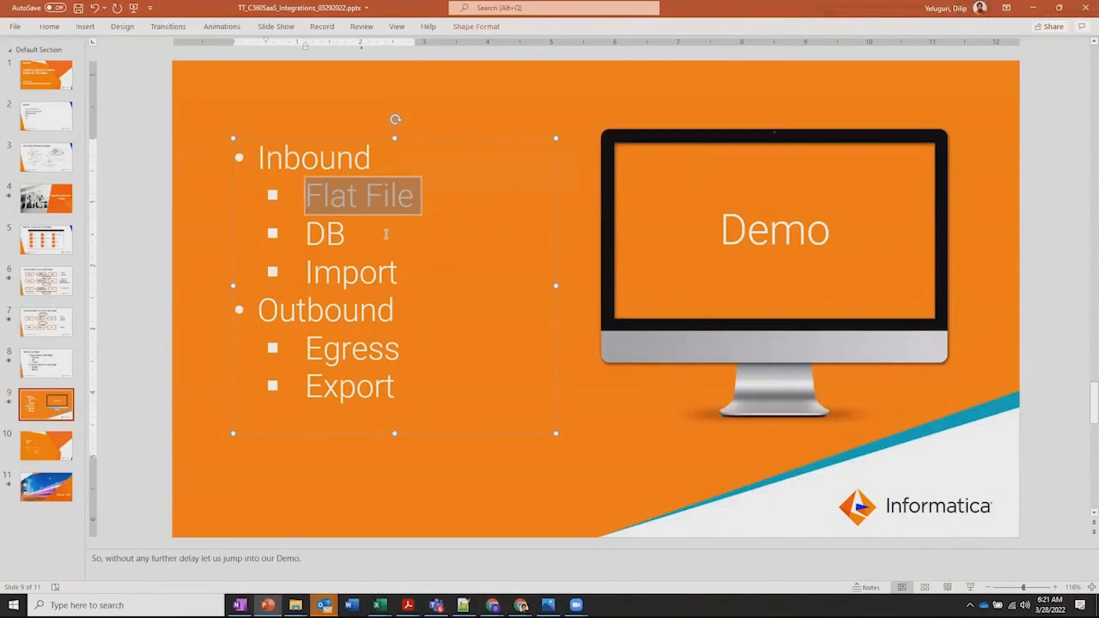
pyautogui.click(386, 233)
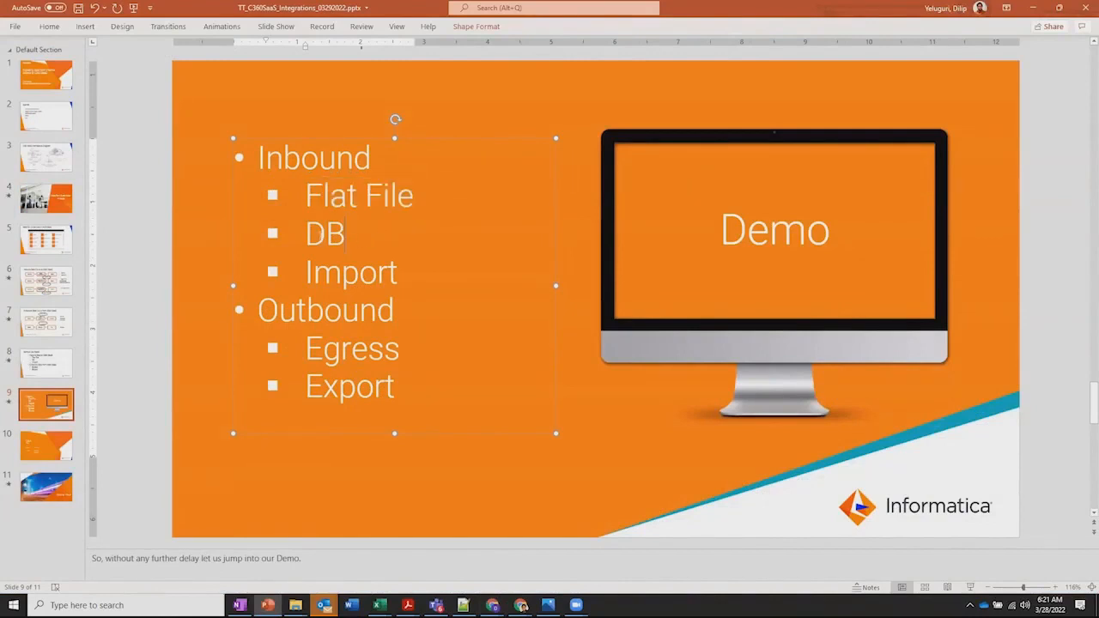
pyautogui.moveTo(305, 233); pyautogui.dragTo(391, 244)
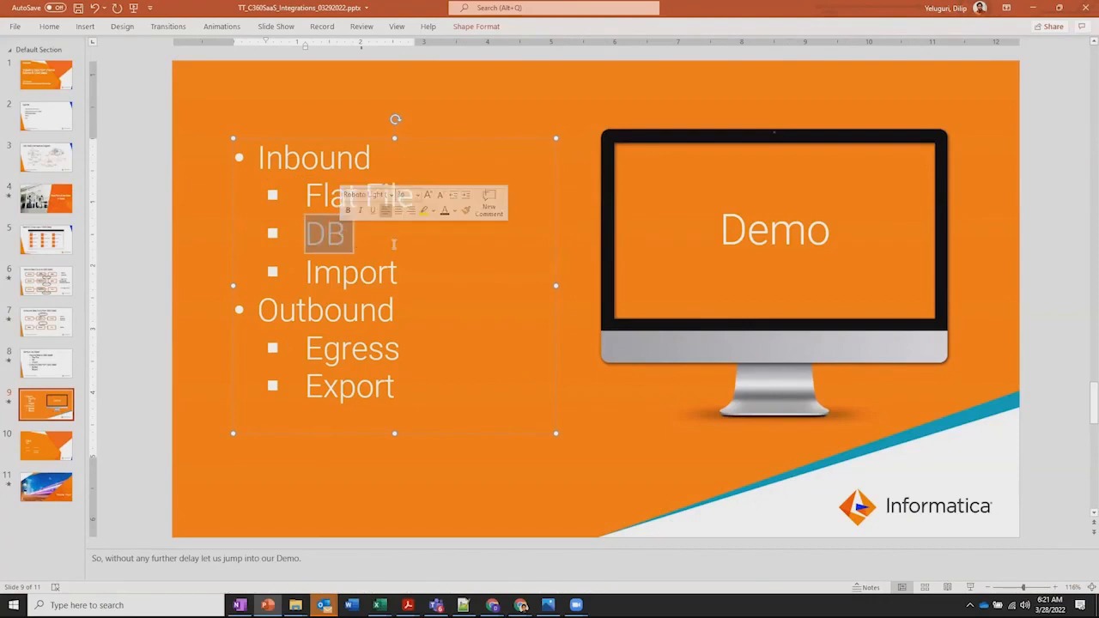
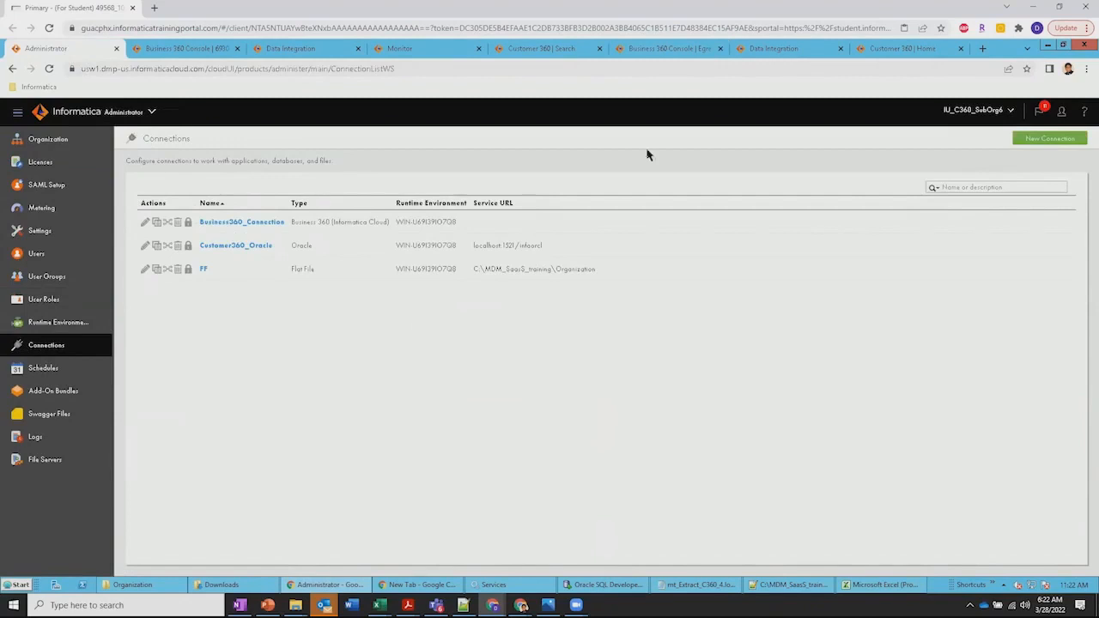
# Open the Egress_Person job in Business 360 Console and review its available export processes and the standard export description
pyautogui.click(648, 52)
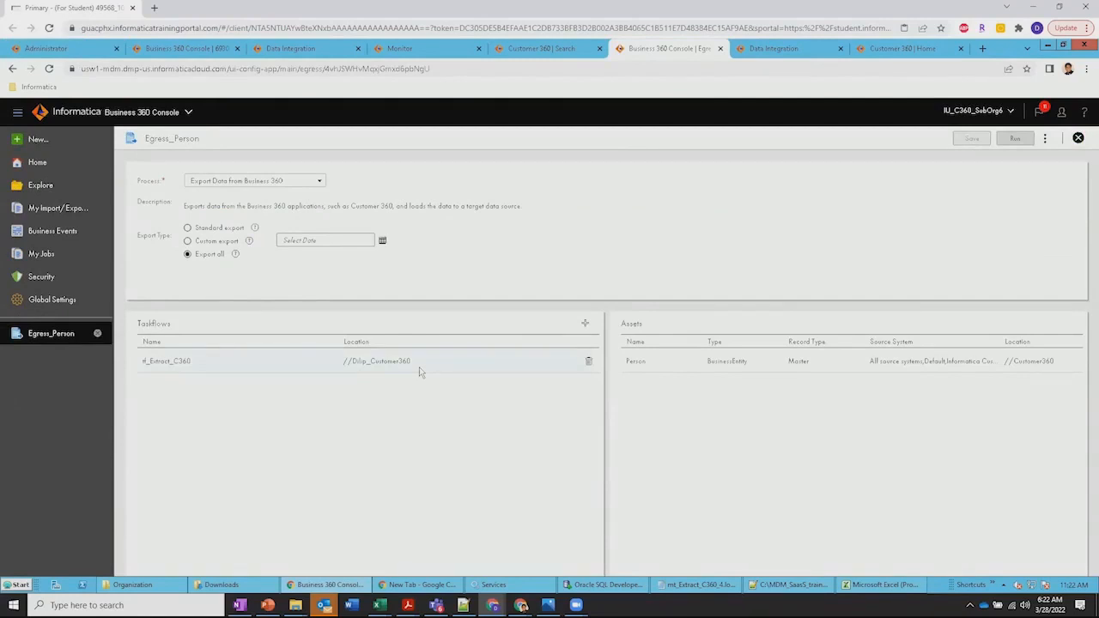
pyautogui.click(321, 182)
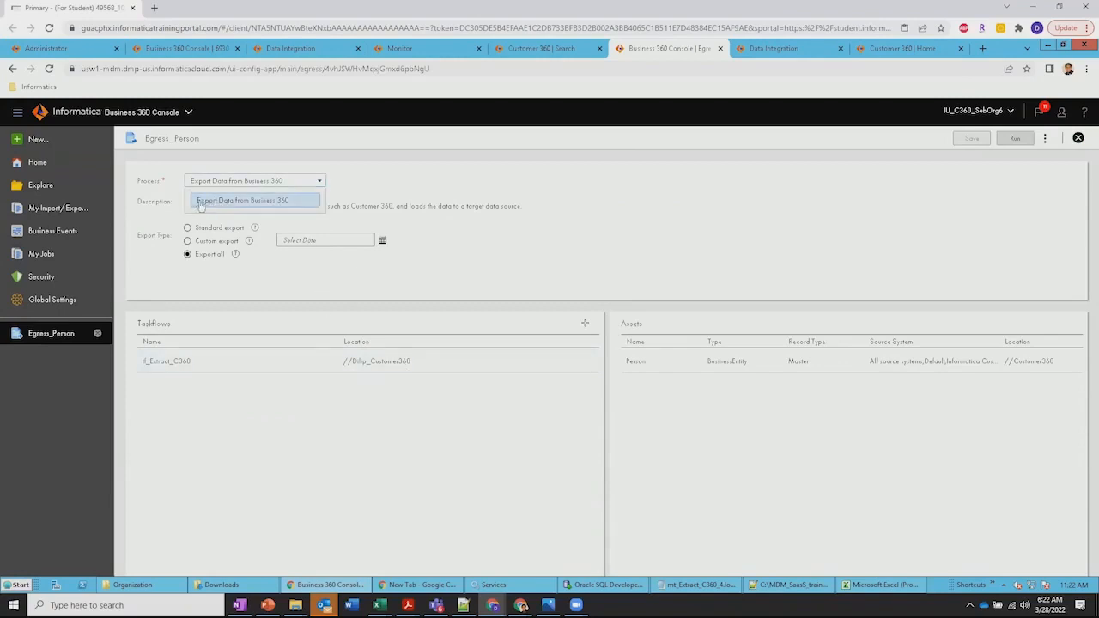
pyautogui.click(459, 187)
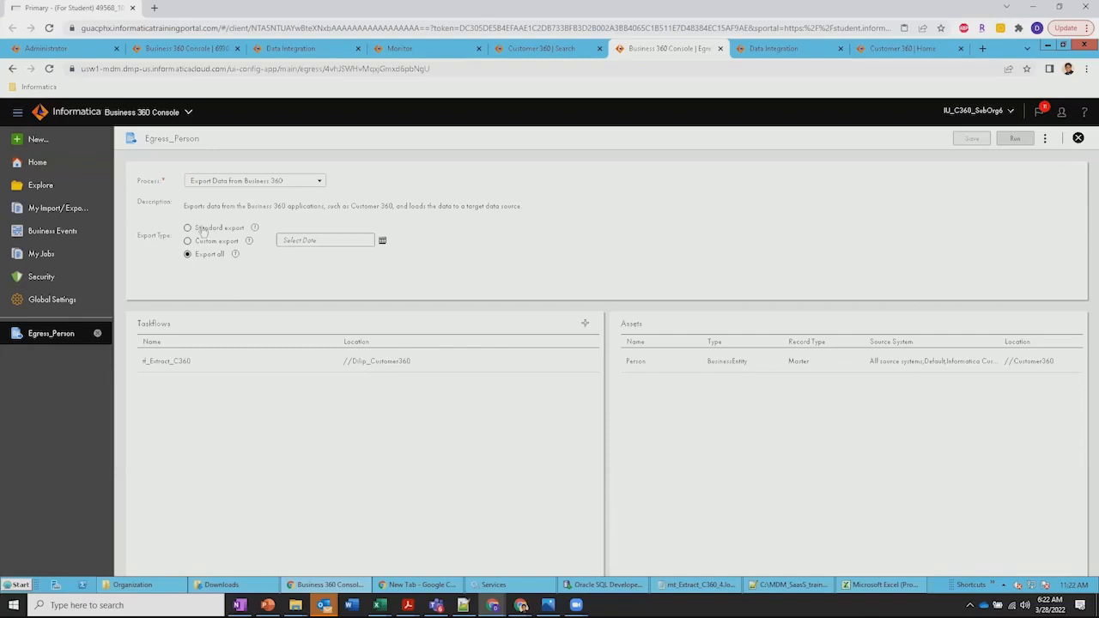
pyautogui.moveTo(256, 231)
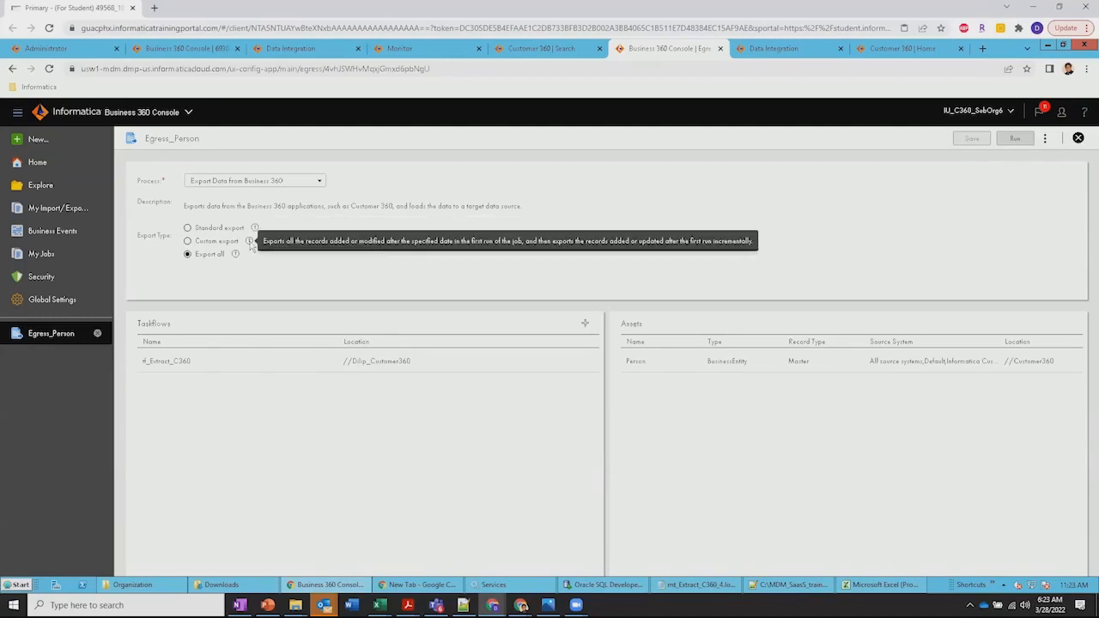
# Set the Egress_Person job to a custom export starting 03/01/2022 at 11:23 AM
pyautogui.click(188, 241)
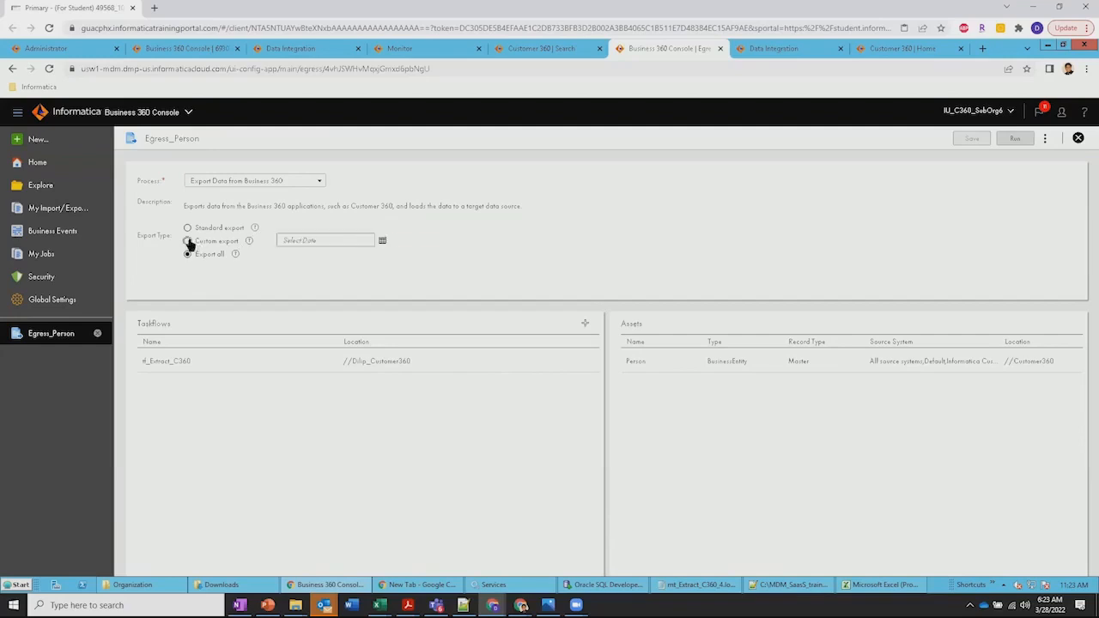
pyautogui.click(385, 245)
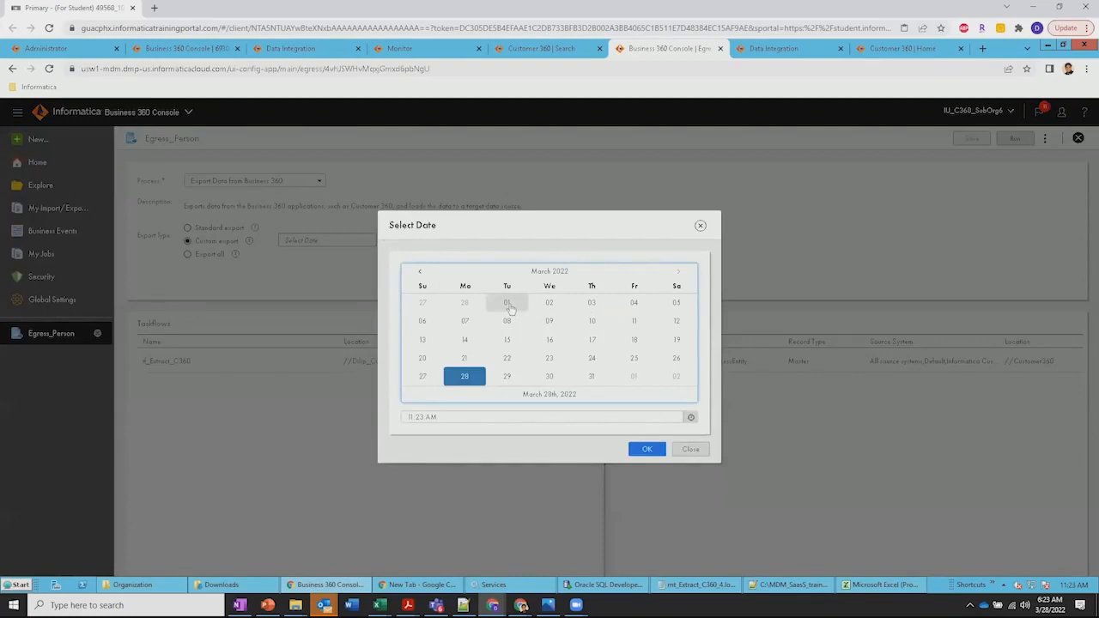
pyautogui.click(509, 306)
pyautogui.click(647, 450)
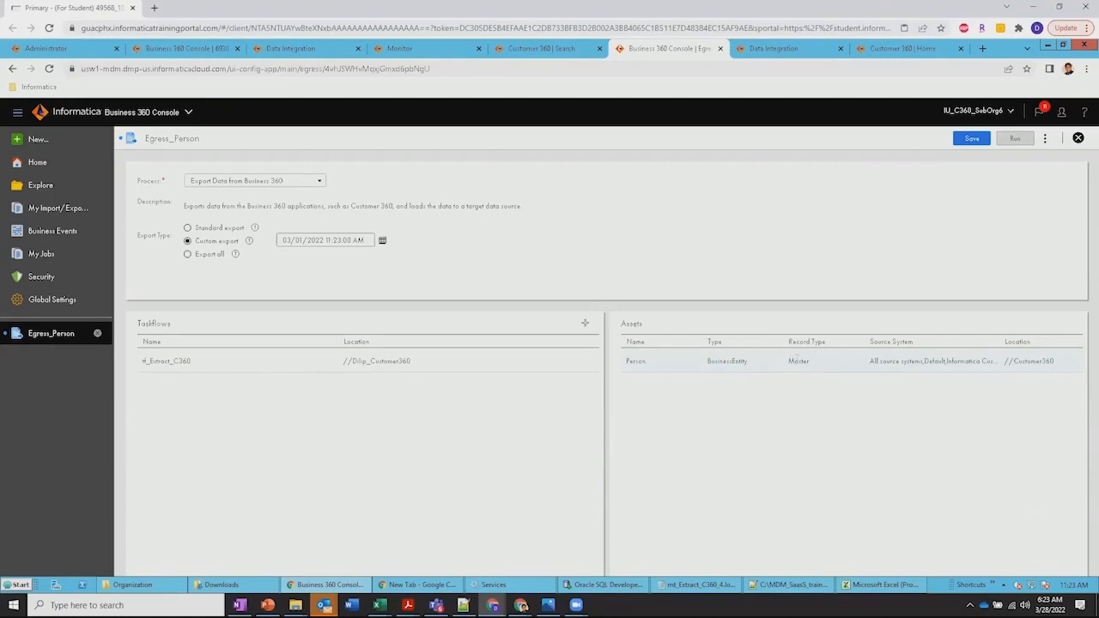
# Review the record type options and source systems of the Person asset, leaving the record type at Master
pyautogui.click(796, 360)
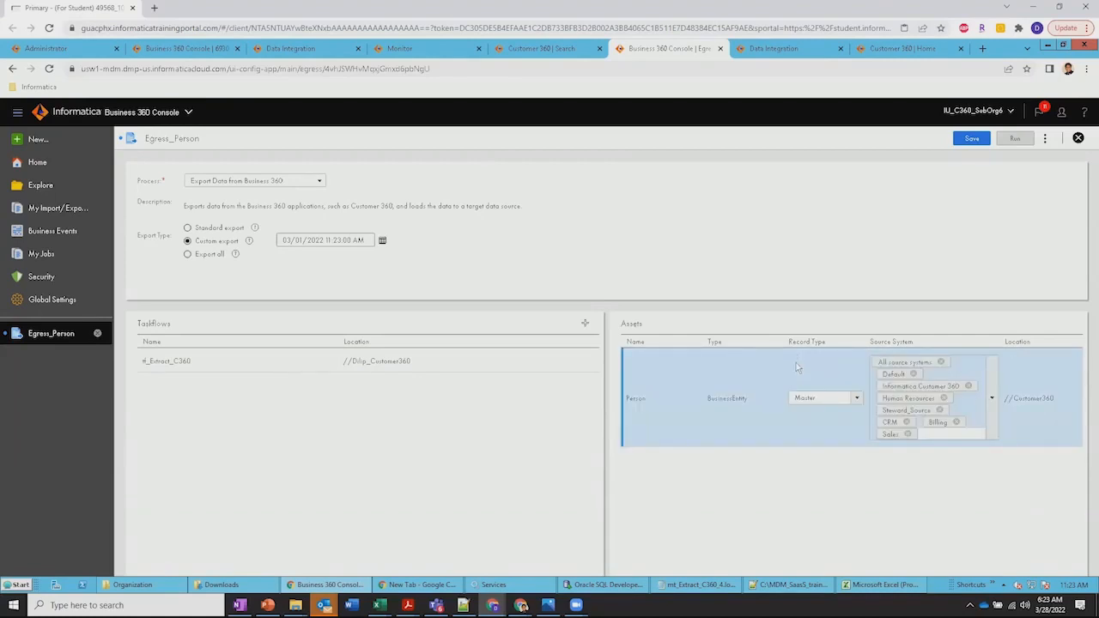
pyautogui.click(857, 402)
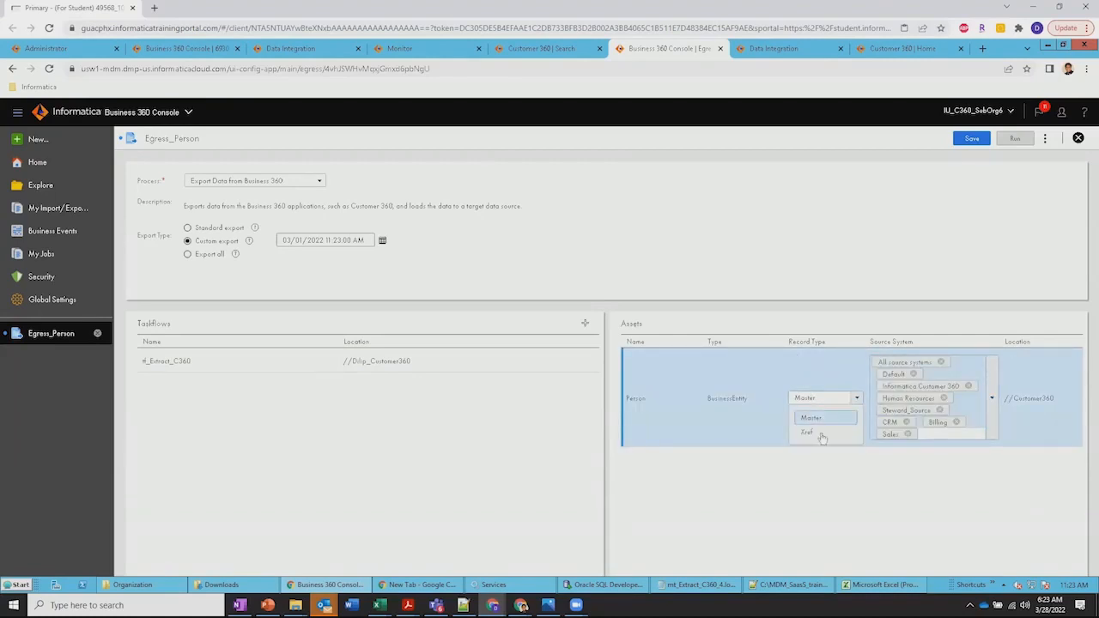
pyautogui.click(835, 369)
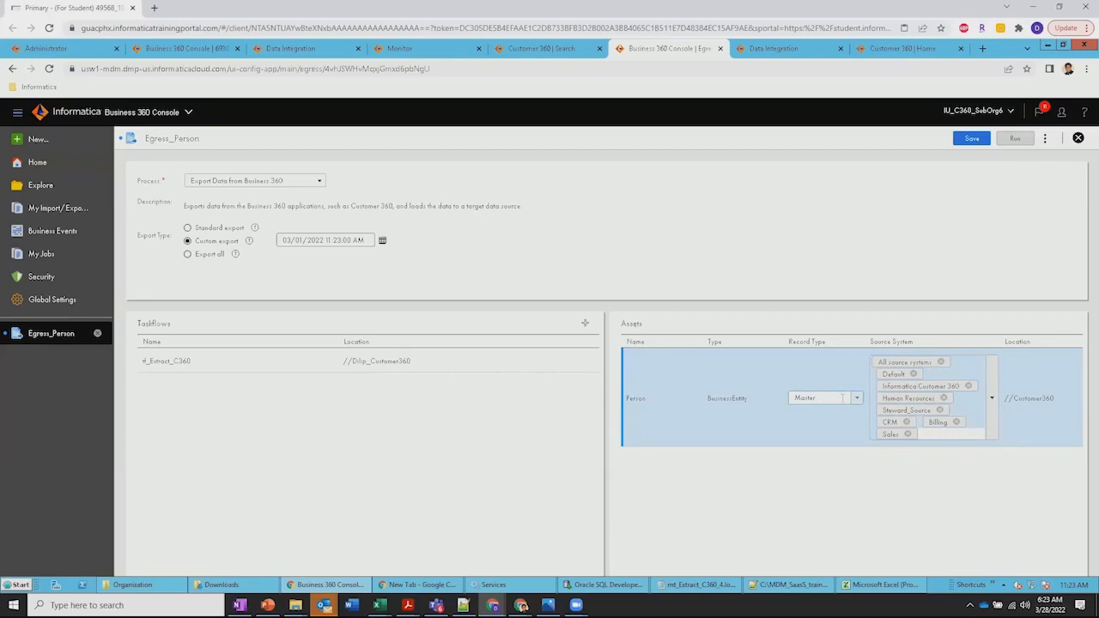
pyautogui.click(791, 249)
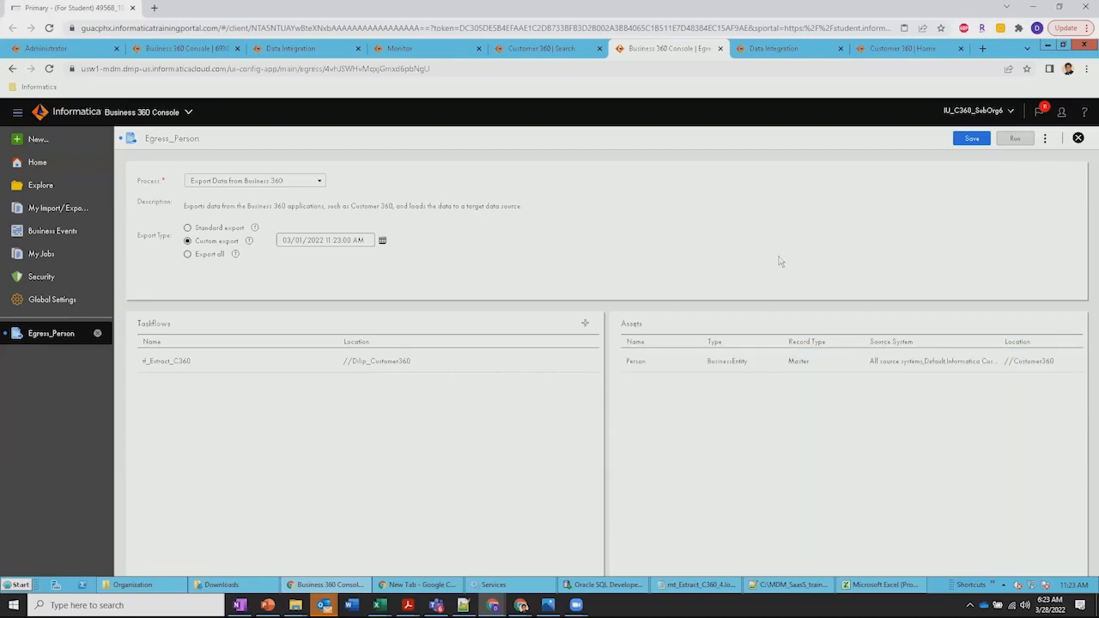
# Switch to Data Integration and examine the tf_Extract_C360 taskflow's data task and the mt_Extract_C360 mapping task details
pyautogui.click(773, 49)
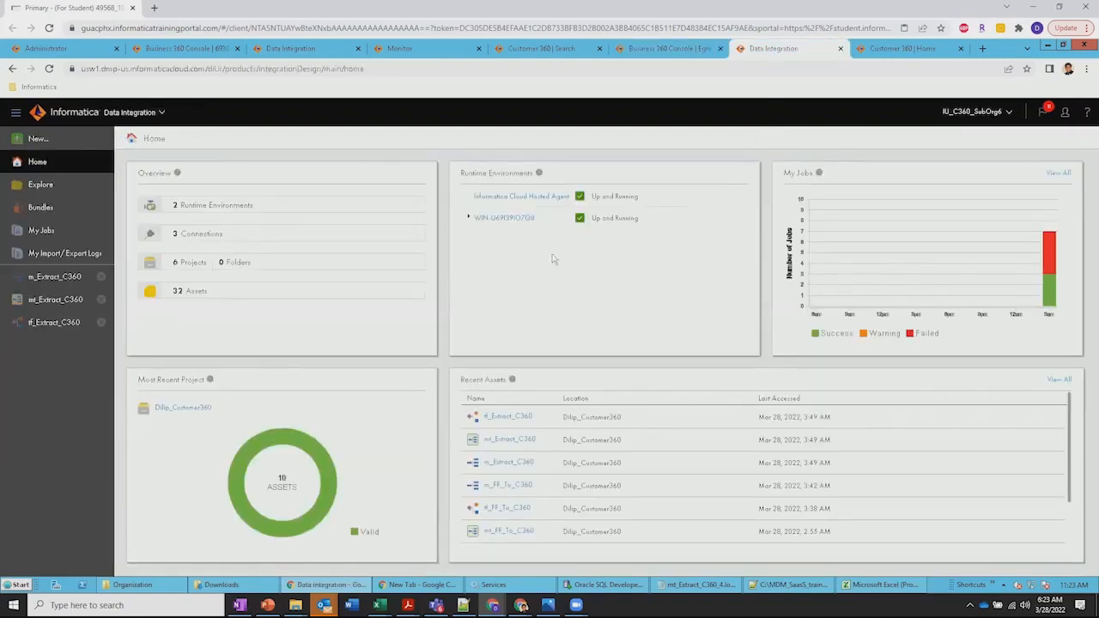
pyautogui.click(50, 277)
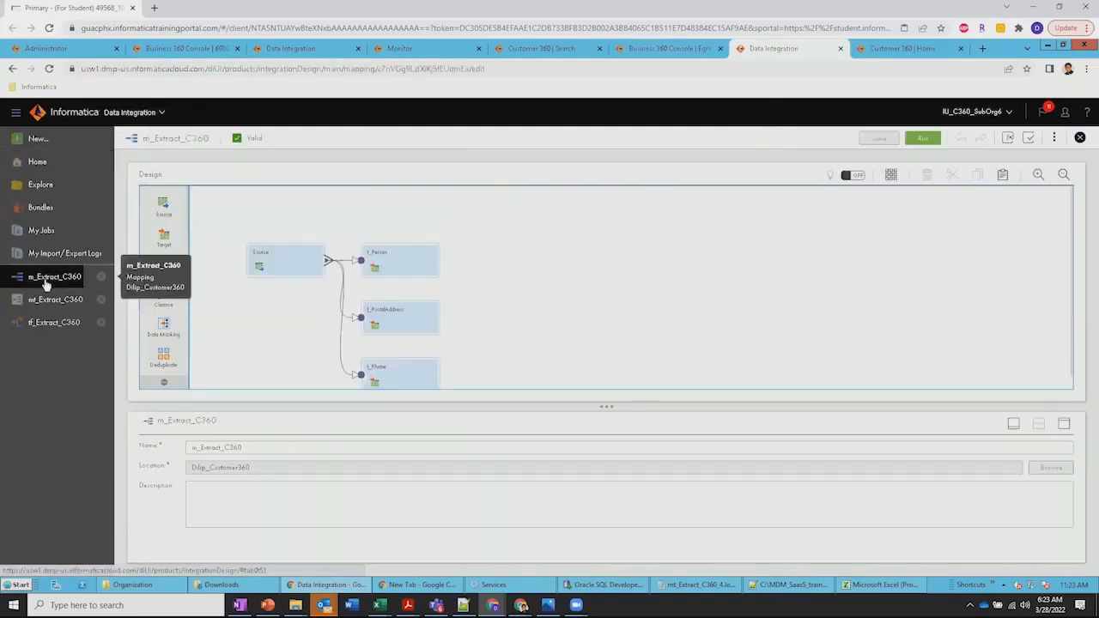
pyautogui.click(51, 324)
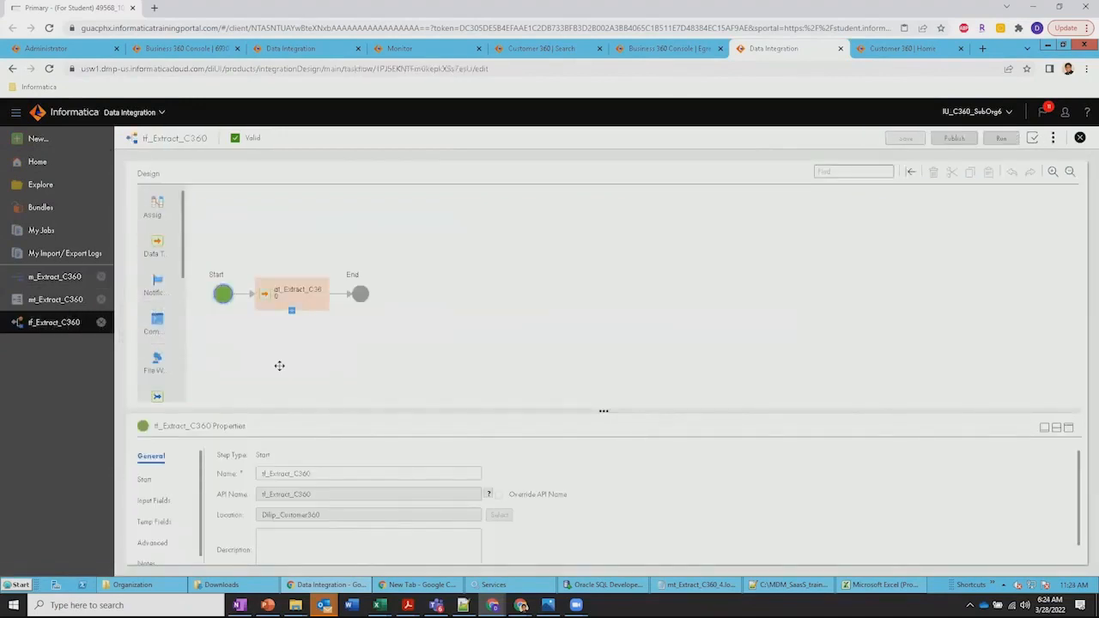
pyautogui.moveTo(604, 410); pyautogui.dragTo(604, 337)
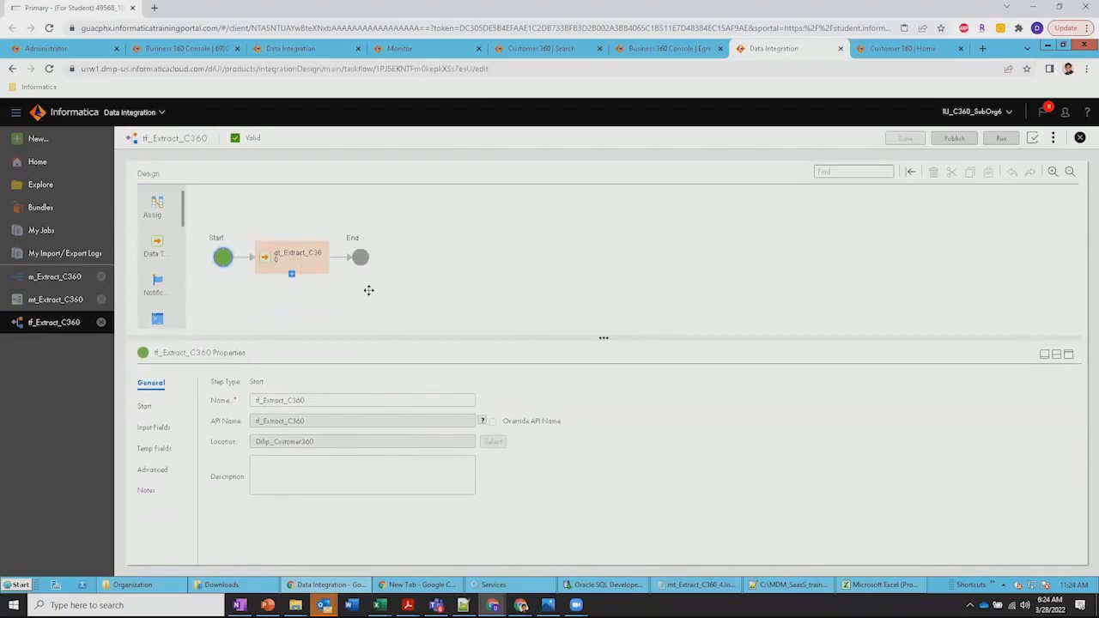
pyautogui.click(289, 259)
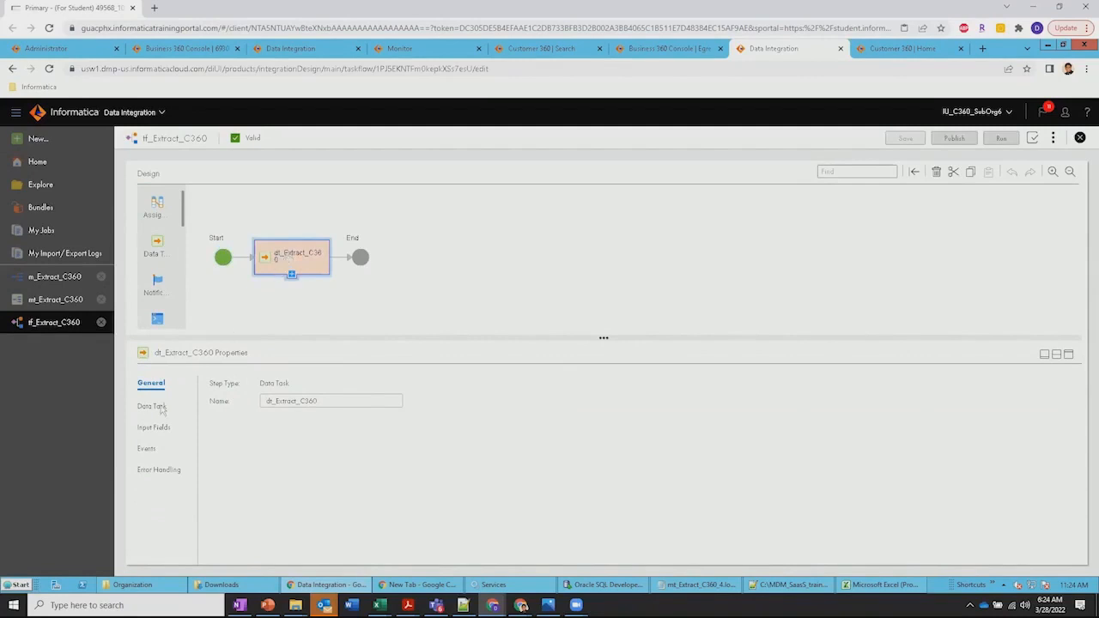
pyautogui.click(55, 301)
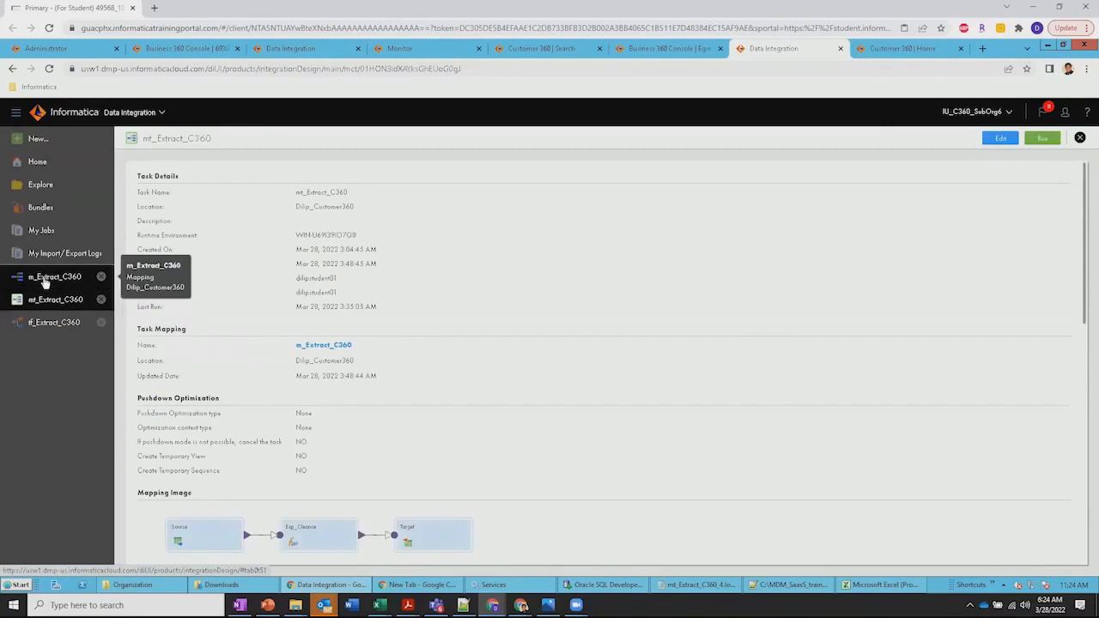
# Inspect the t_Person, t_PostalAddress and t_Phone targets of the m_Extract_C360 mapping and the transformations available for it
pyautogui.click(45, 282)
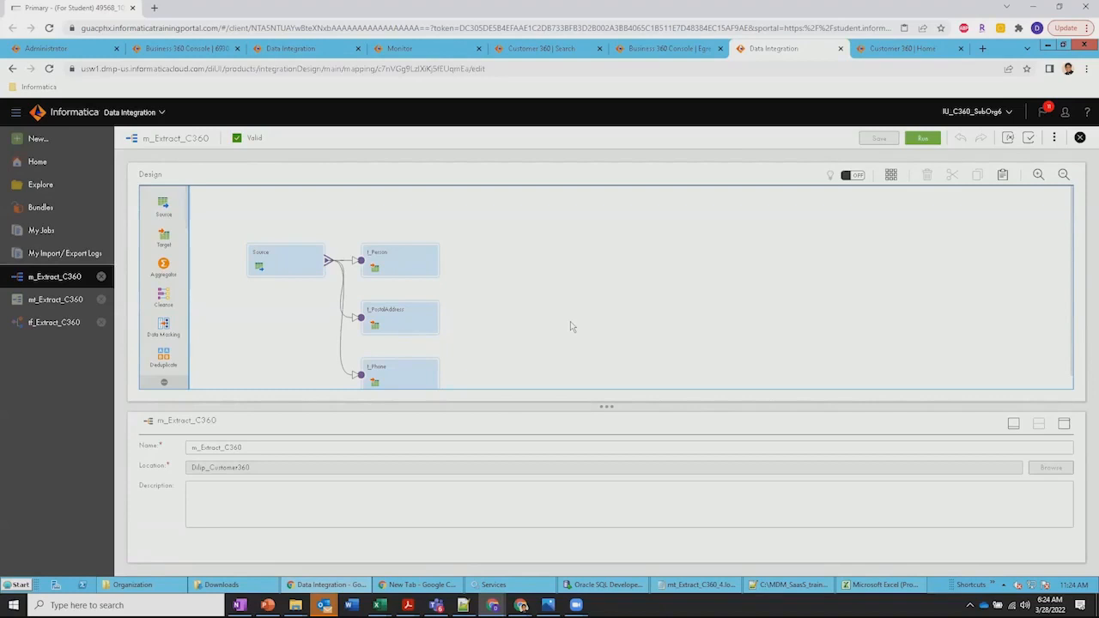
pyautogui.scroll(-1, 570, 327)
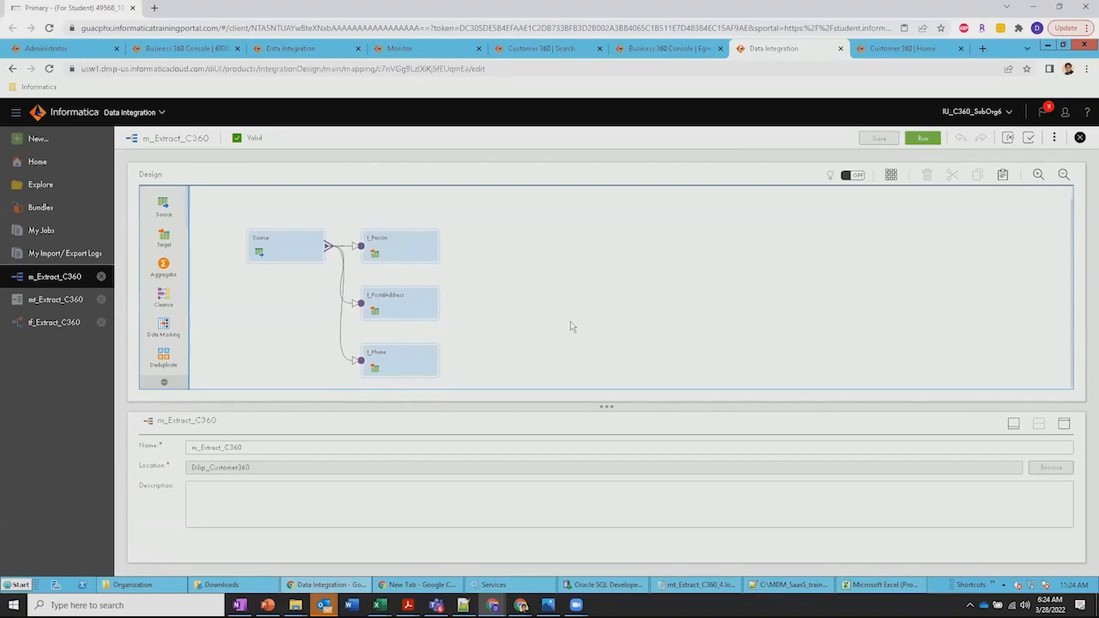
pyautogui.click(408, 249)
pyautogui.click(413, 307)
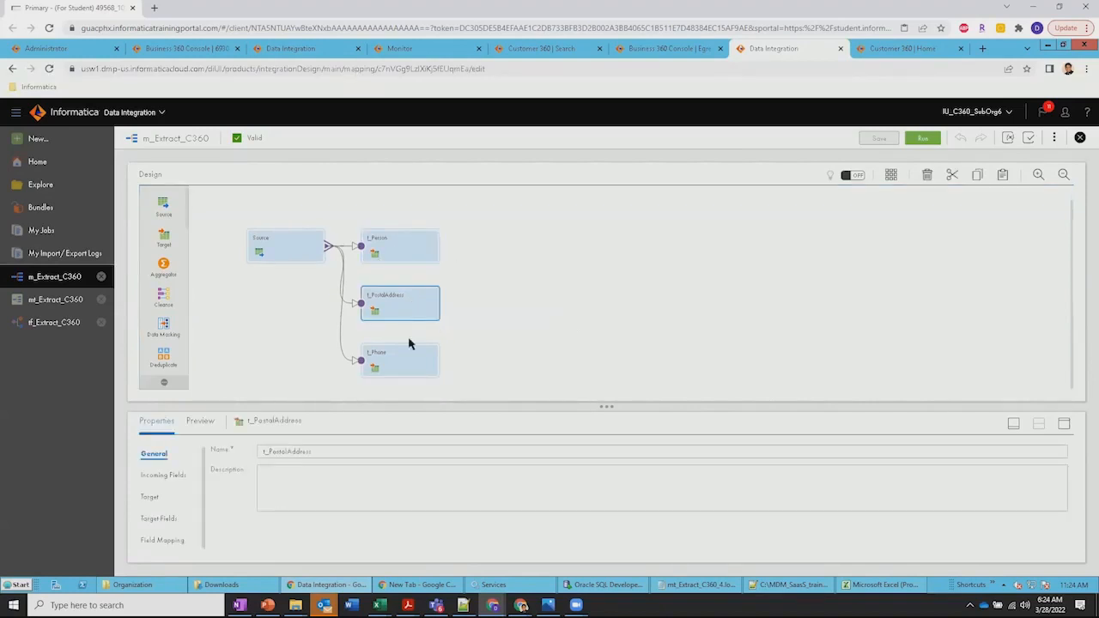
pyautogui.click(410, 365)
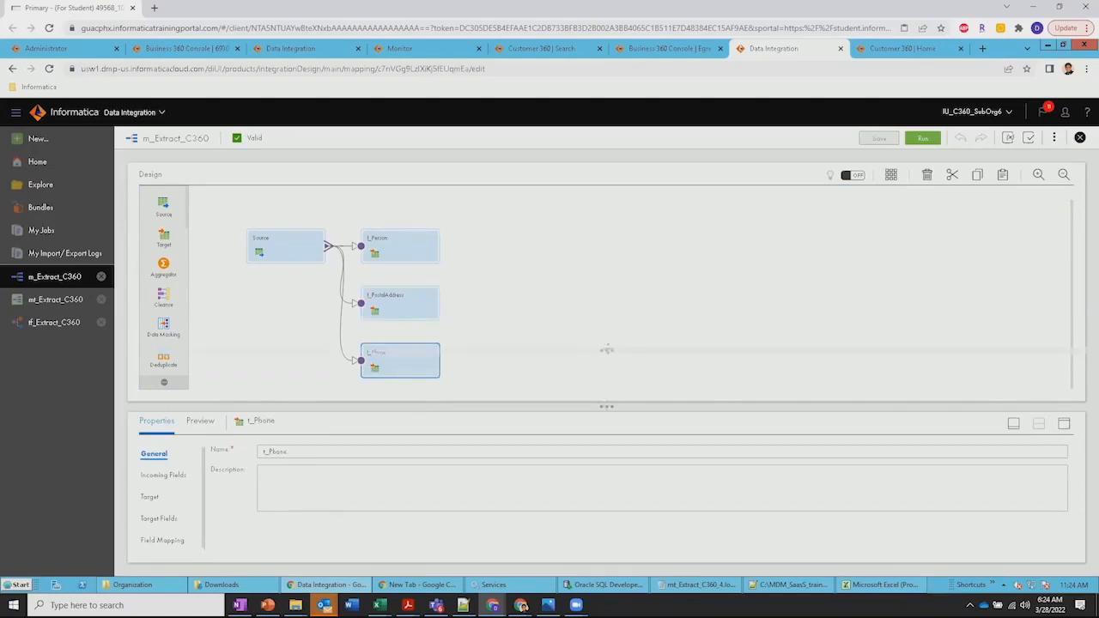
pyautogui.moveTo(608, 376); pyautogui.dragTo(606, 349)
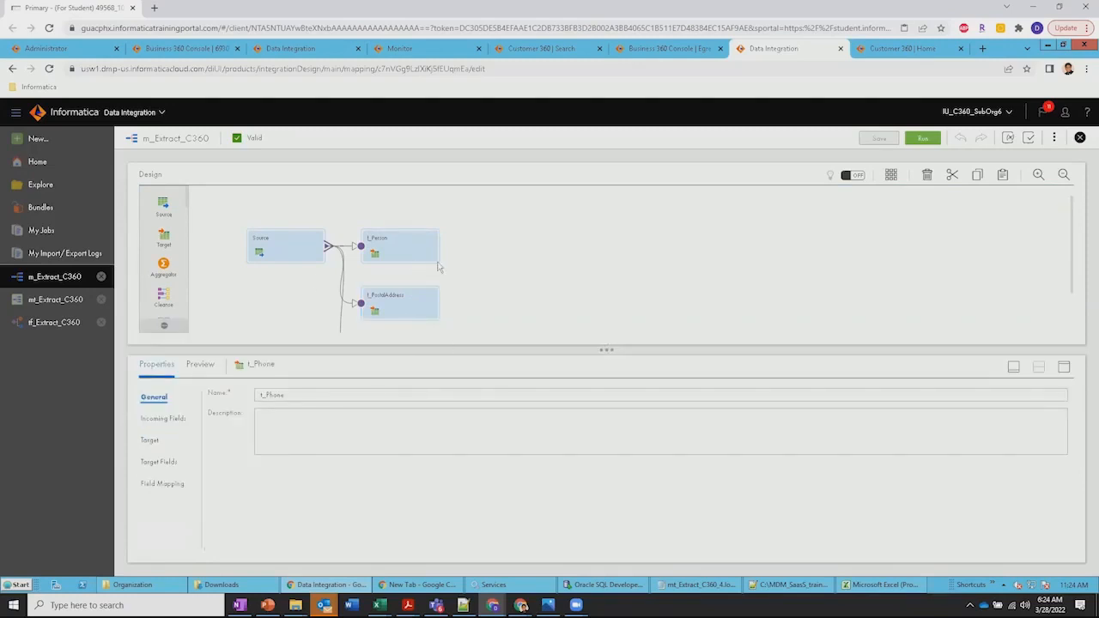
pyautogui.scroll(-1, 526, 266)
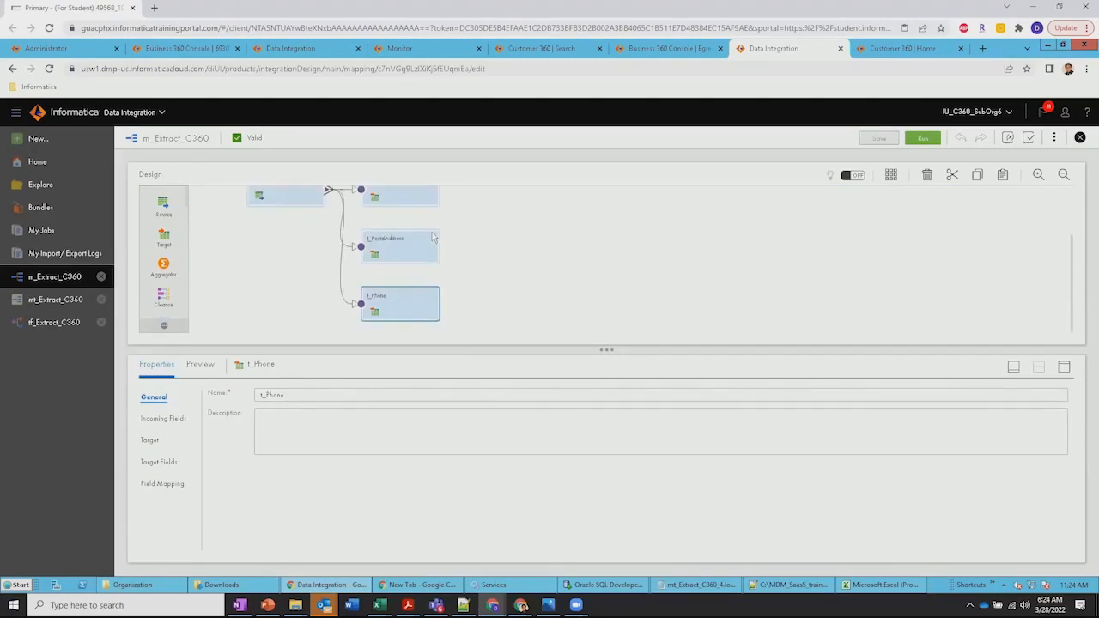
pyautogui.scroll(-1, 176, 254)
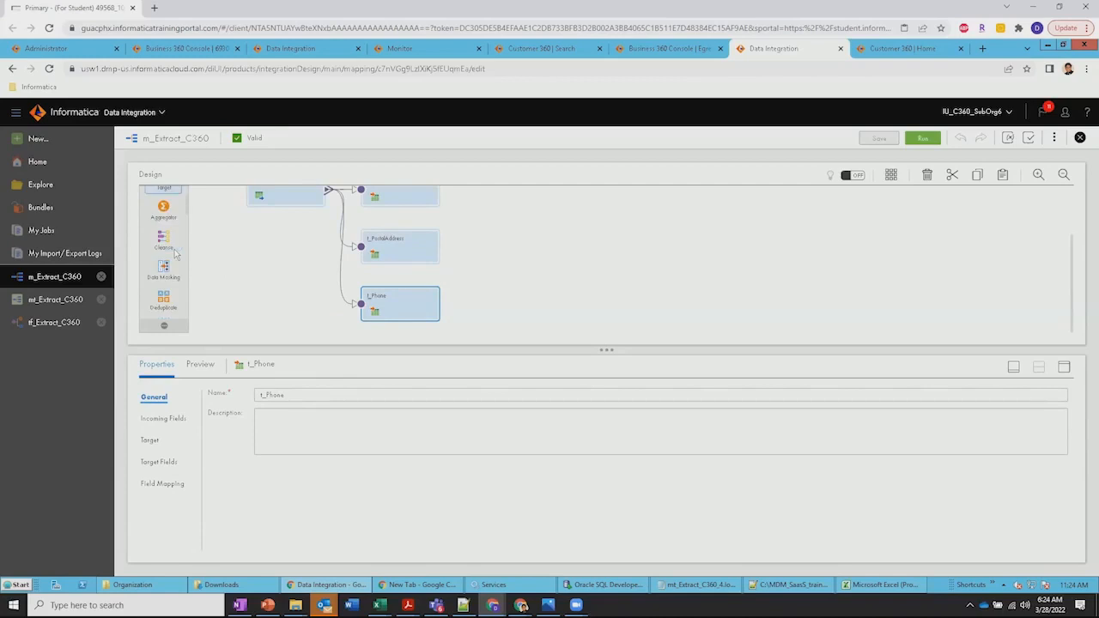
pyautogui.scroll(-2, 171, 272)
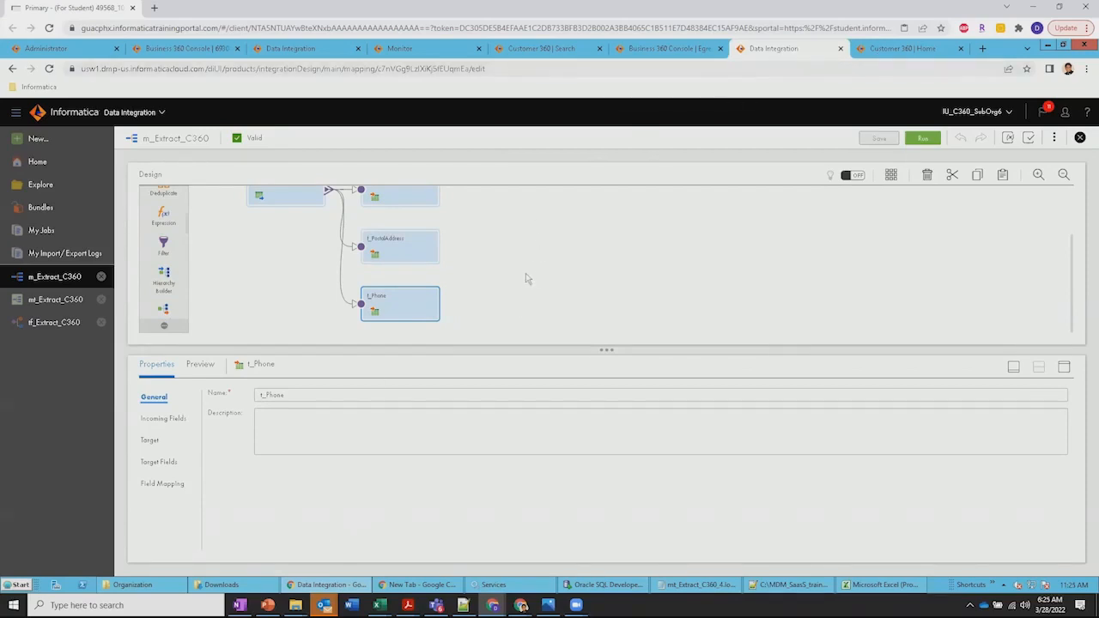
pyautogui.scroll(1, 520, 287)
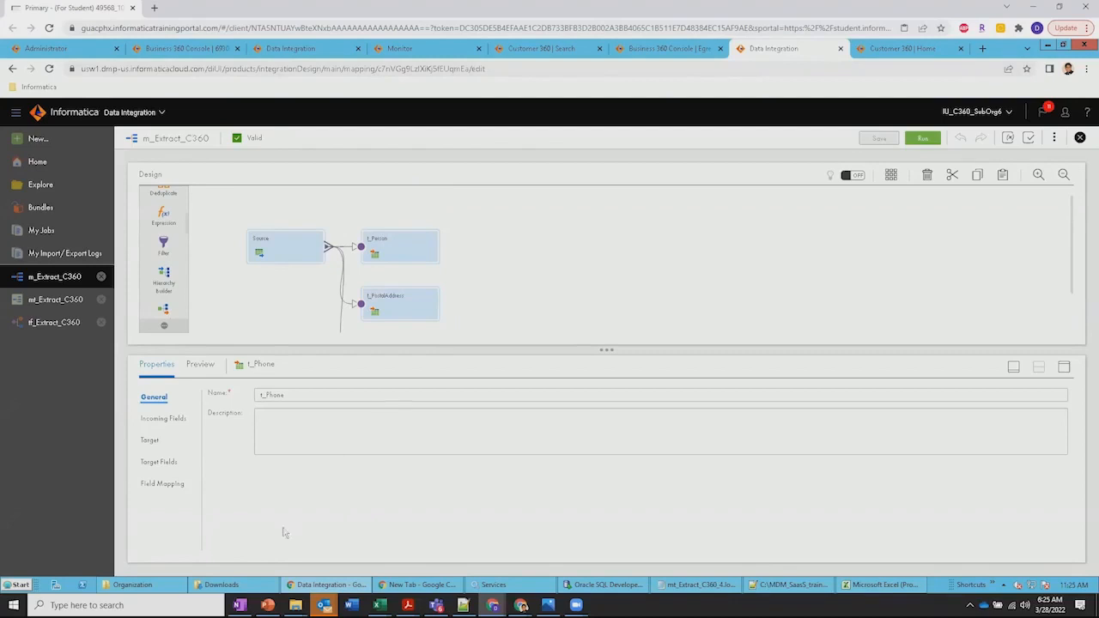
# Bring up the MDM_SaaS_training Organization folder in File Explorer and point out the Person, Person_Phone and Person_PostalAddress export files
pyautogui.click(225, 587)
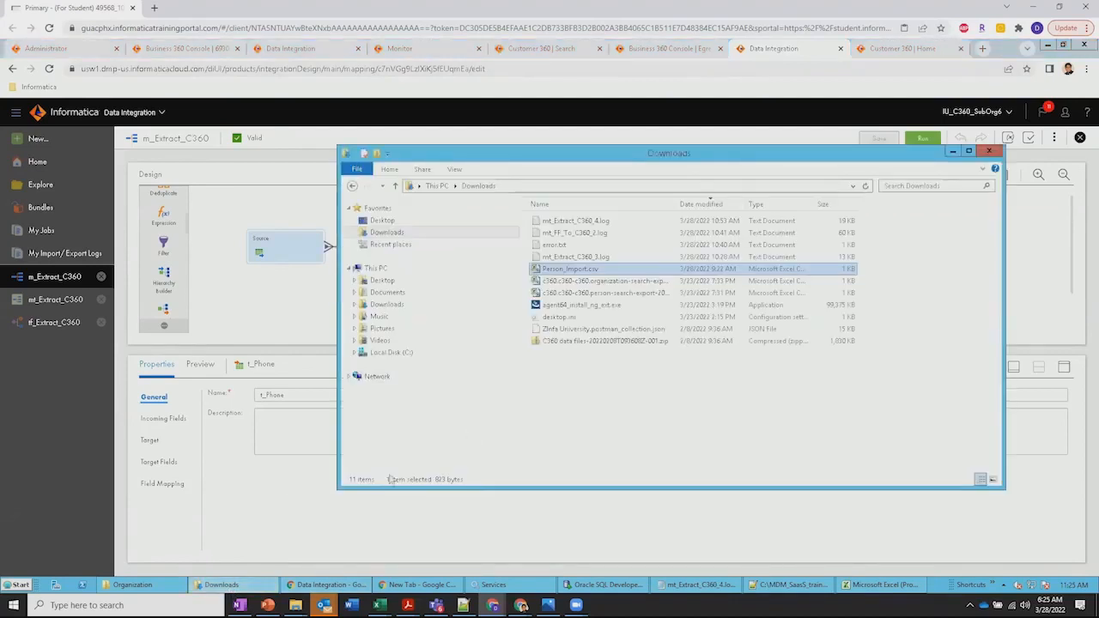
pyautogui.click(142, 588)
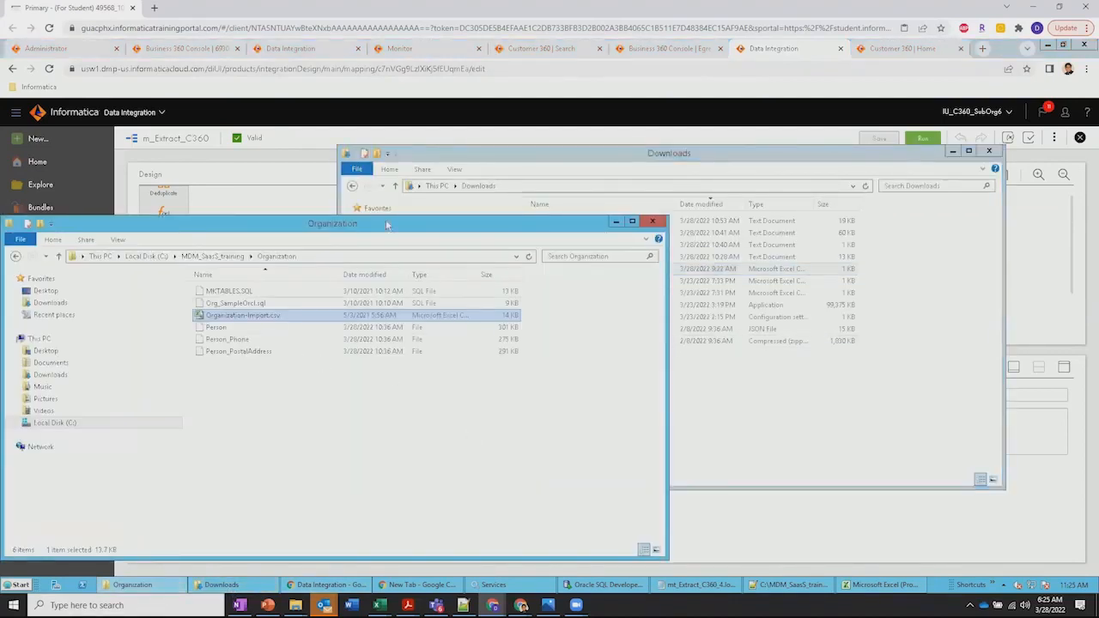
pyautogui.moveTo(386, 225); pyautogui.dragTo(603, 147)
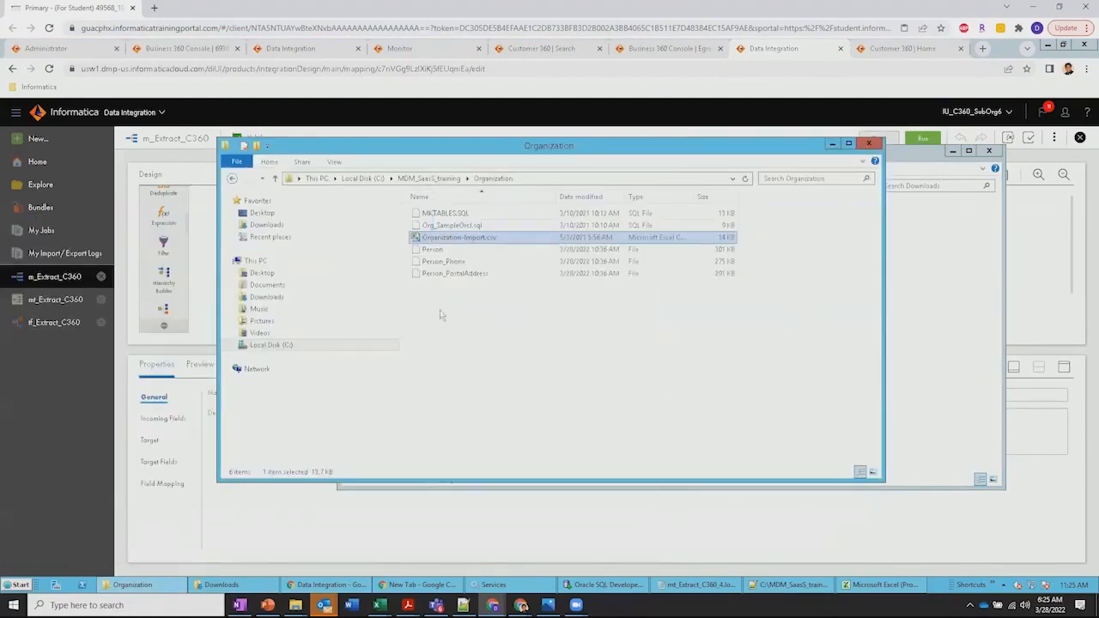
pyautogui.click(451, 250)
pyautogui.click(474, 262)
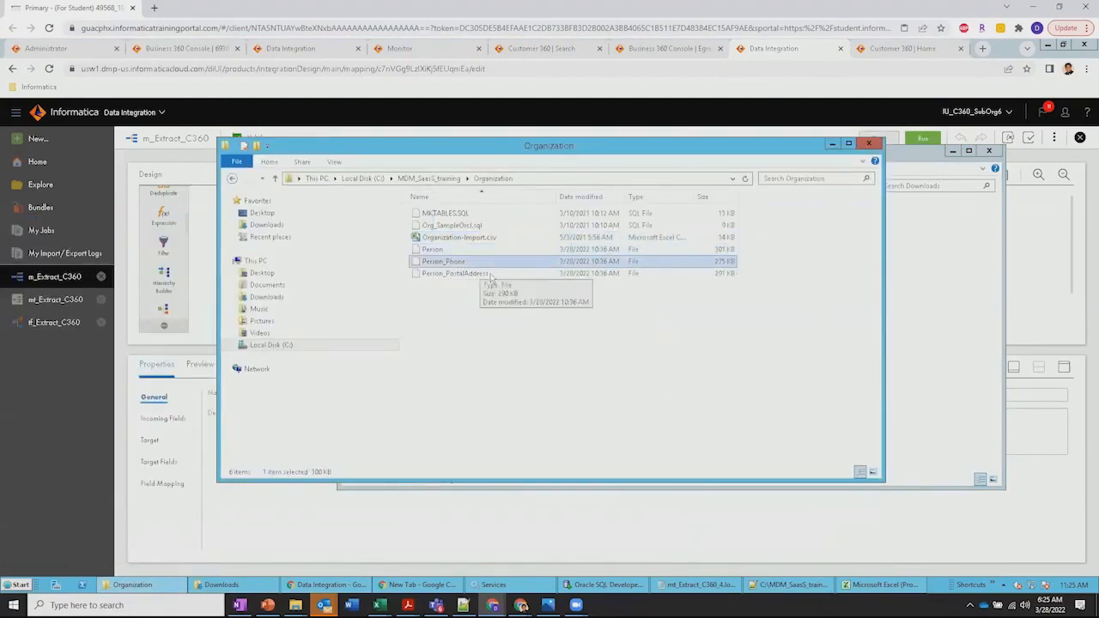
pyautogui.click(491, 275)
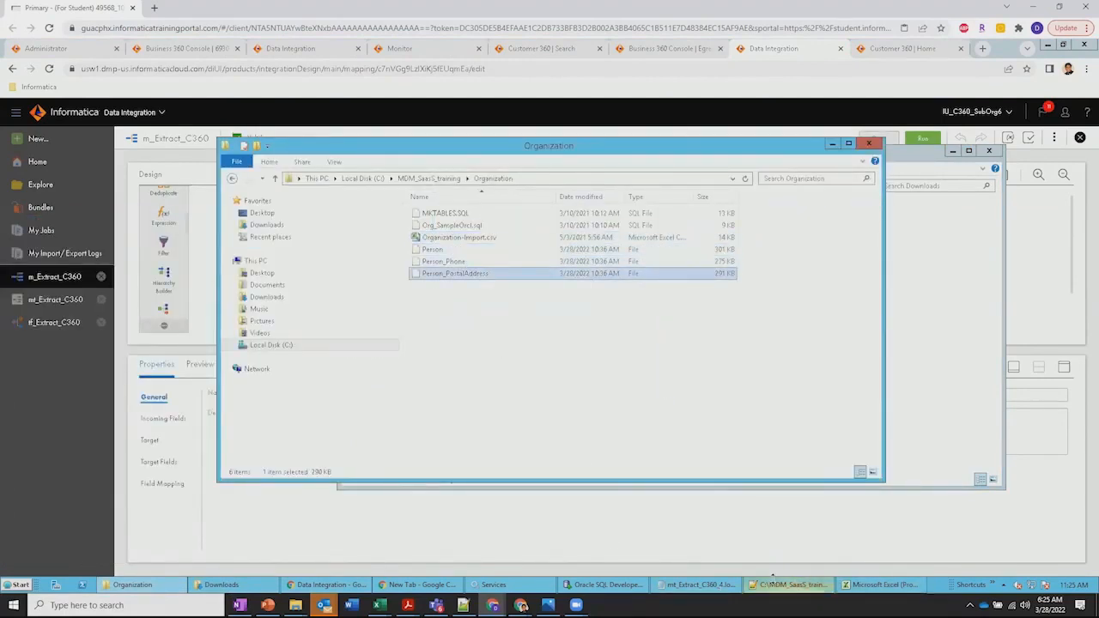
# Switch to the Person export file in Notepad++, enlarge its window and examine the sourcePKey and businessId columns
pyautogui.click(775, 584)
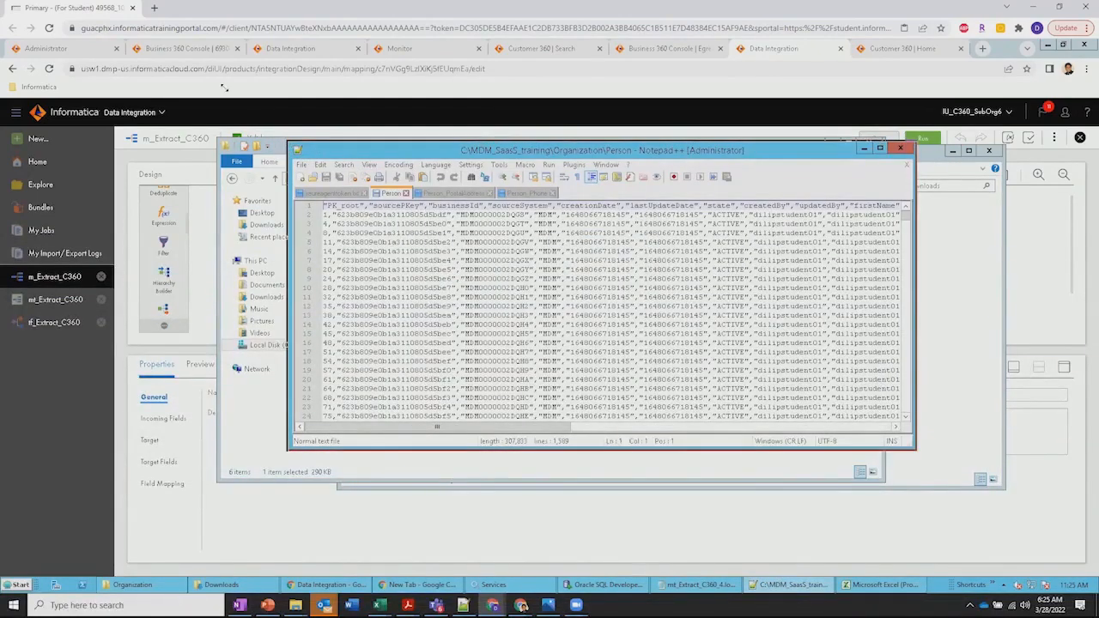
pyautogui.moveTo(223, 88); pyautogui.dragTo(222, 87)
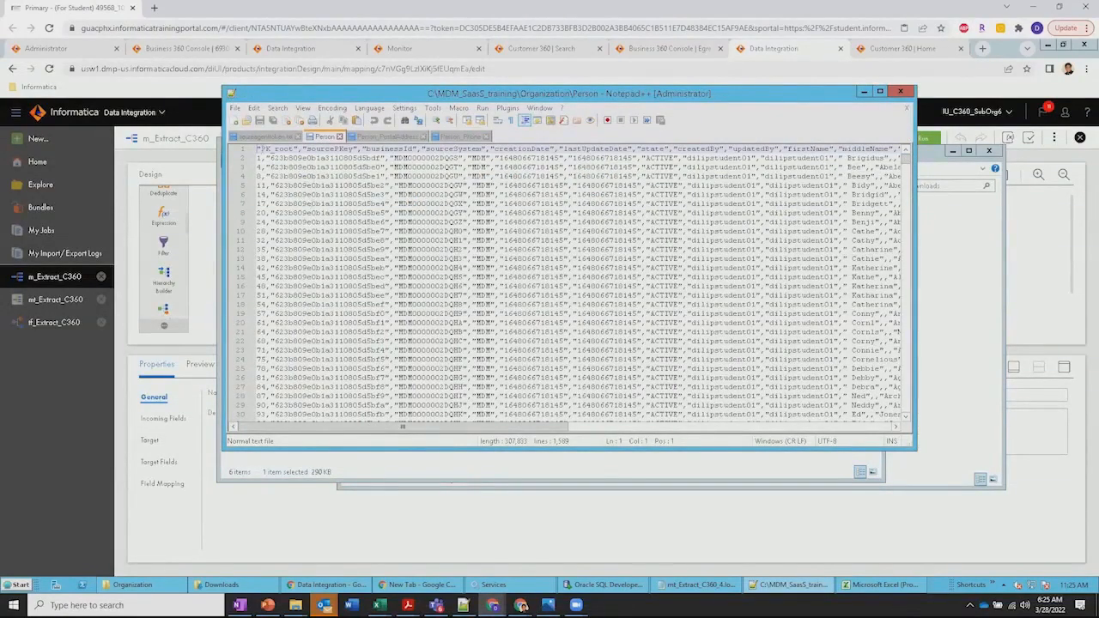
pyautogui.moveTo(260, 150); pyautogui.dragTo(368, 149)
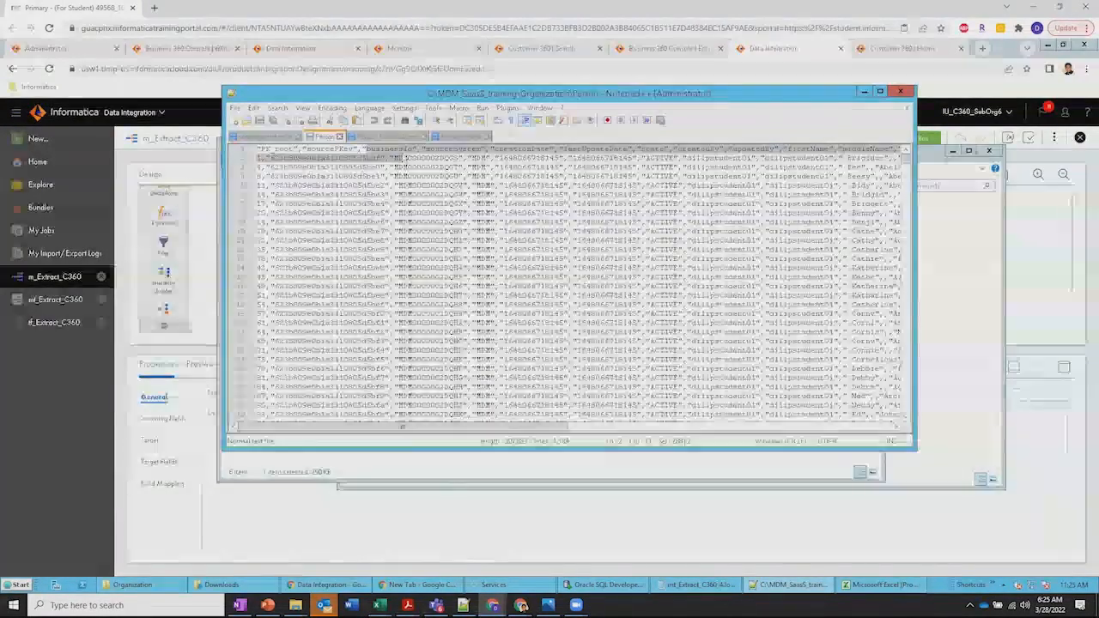
pyautogui.click(414, 149)
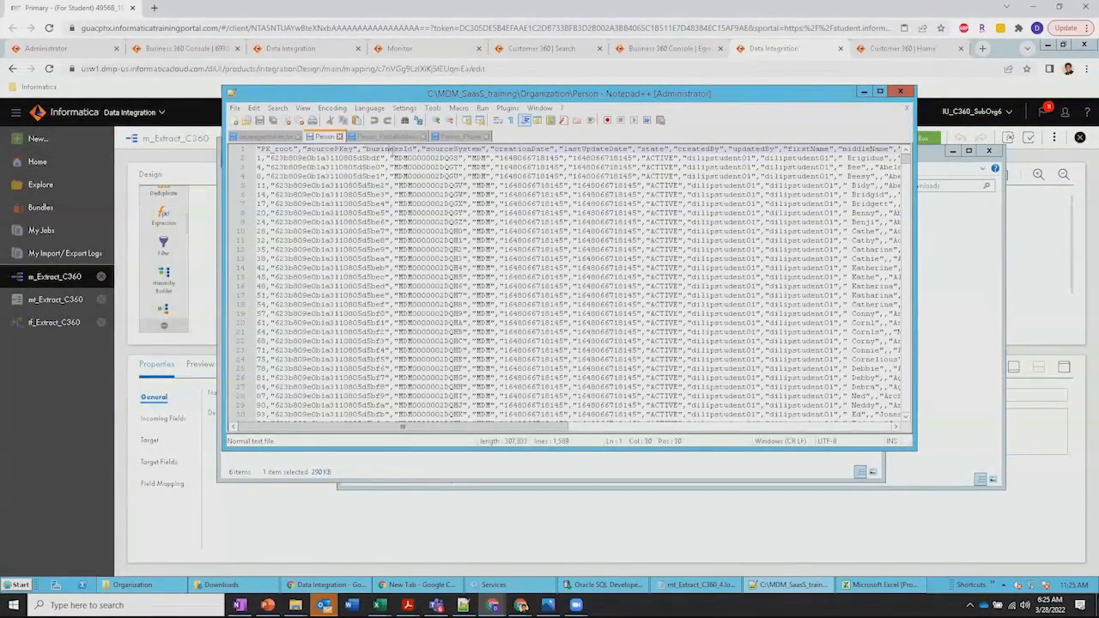
# Highlight the PK_root, sourcePKey and businessId headers in the Person file, and minimize the Notepad++, Organization and Downloads windows
pyautogui.moveTo(418, 150); pyautogui.dragTo(257, 150)
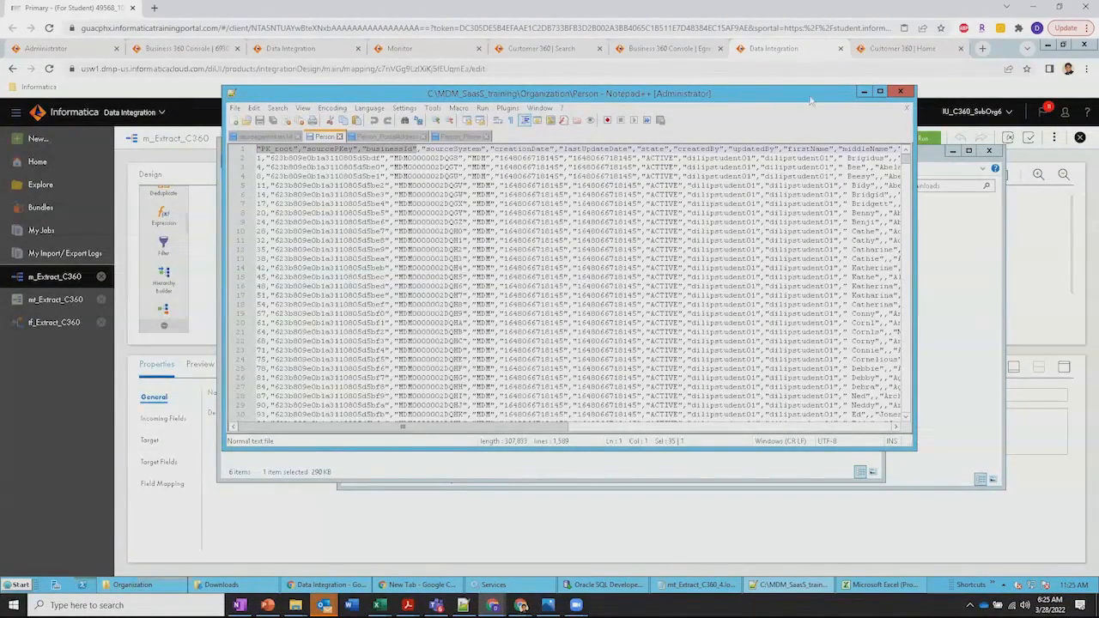
pyautogui.click(863, 92)
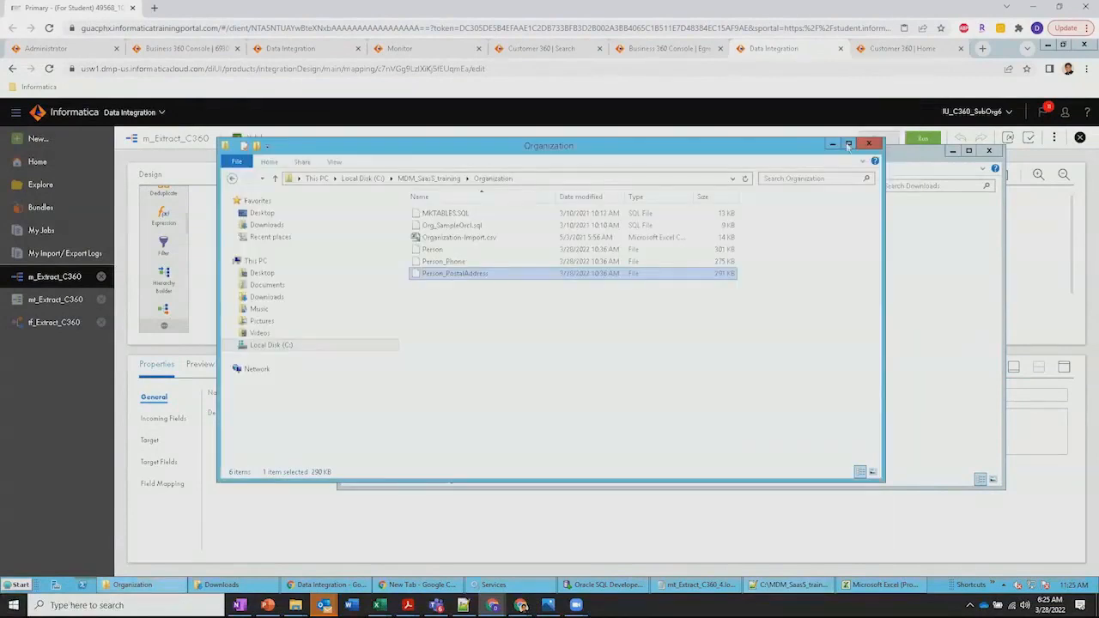
pyautogui.click(830, 144)
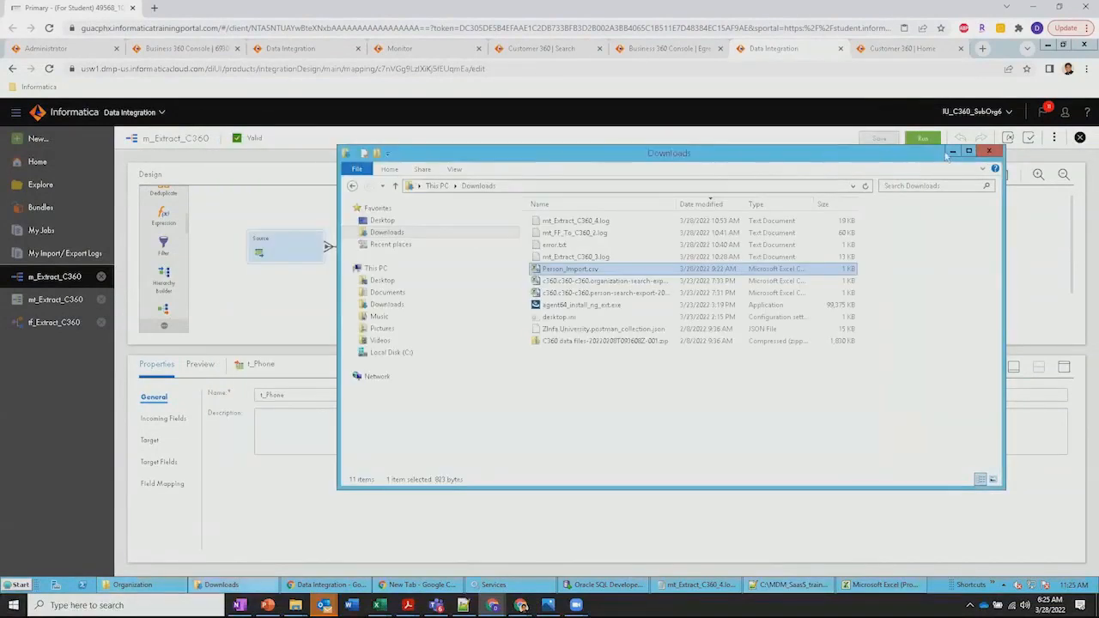
pyautogui.click(953, 153)
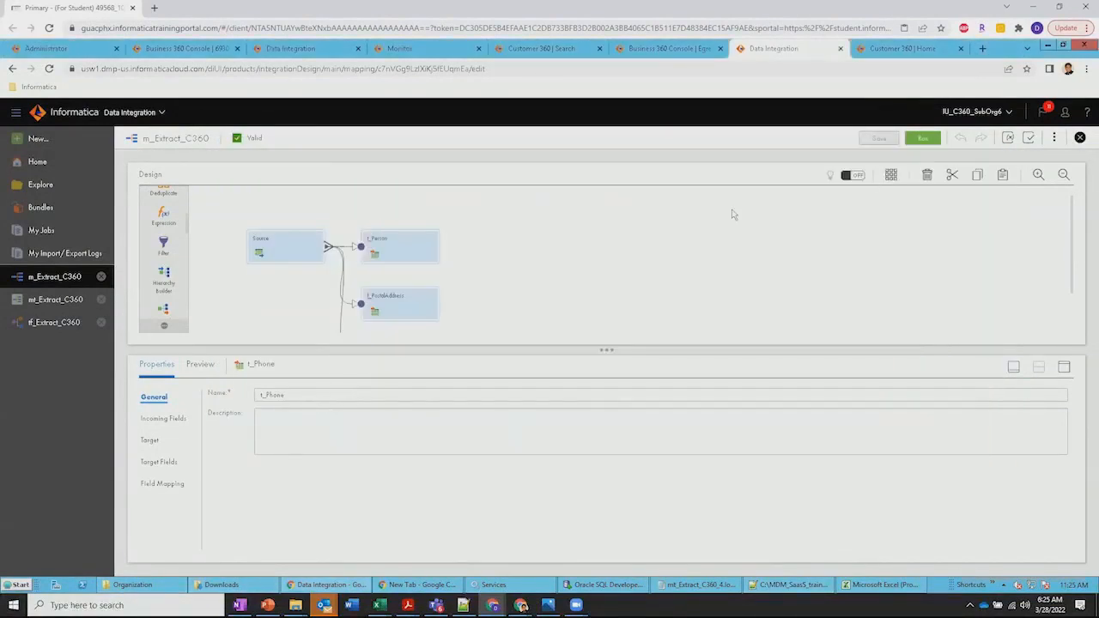
# Switch to Customer 360 and open the US Person filtered search template for the Person business entity
pyautogui.click(885, 50)
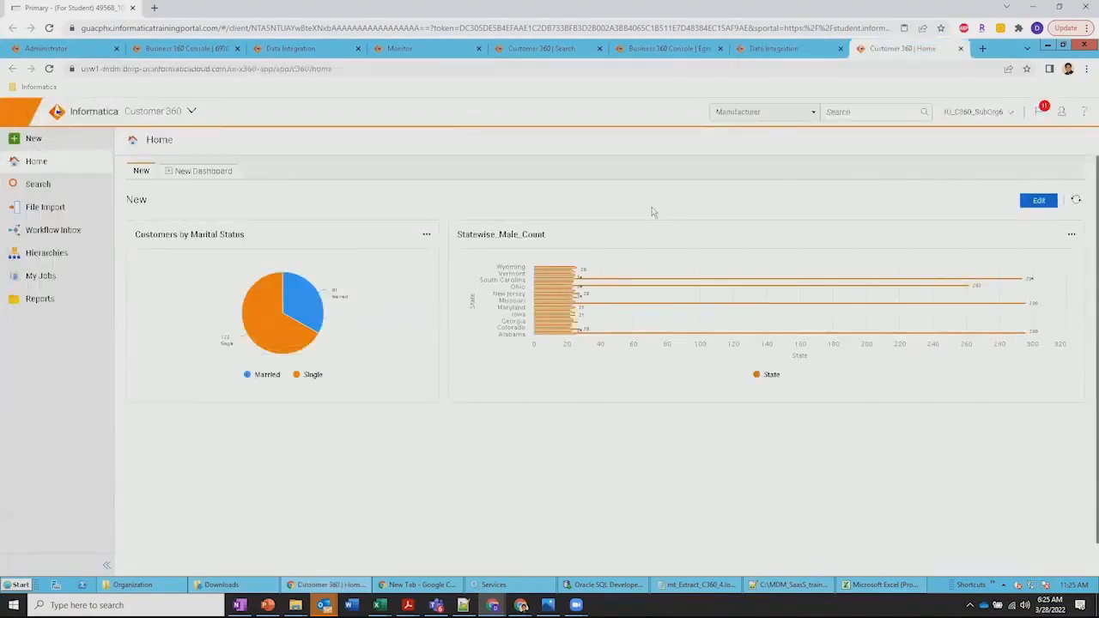
pyautogui.click(38, 186)
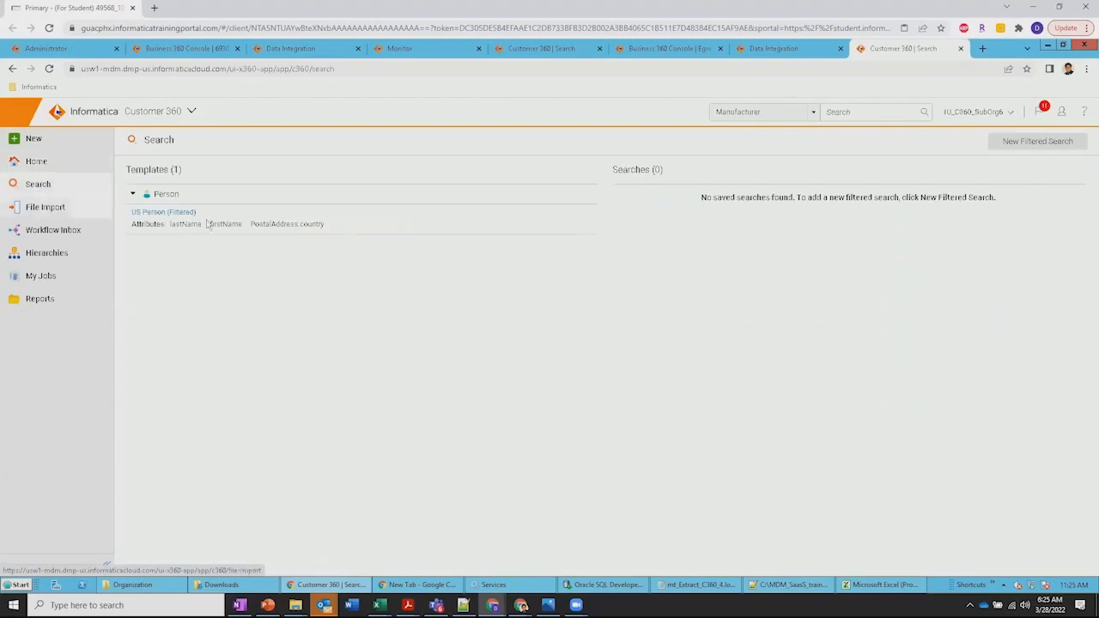
pyautogui.click(168, 212)
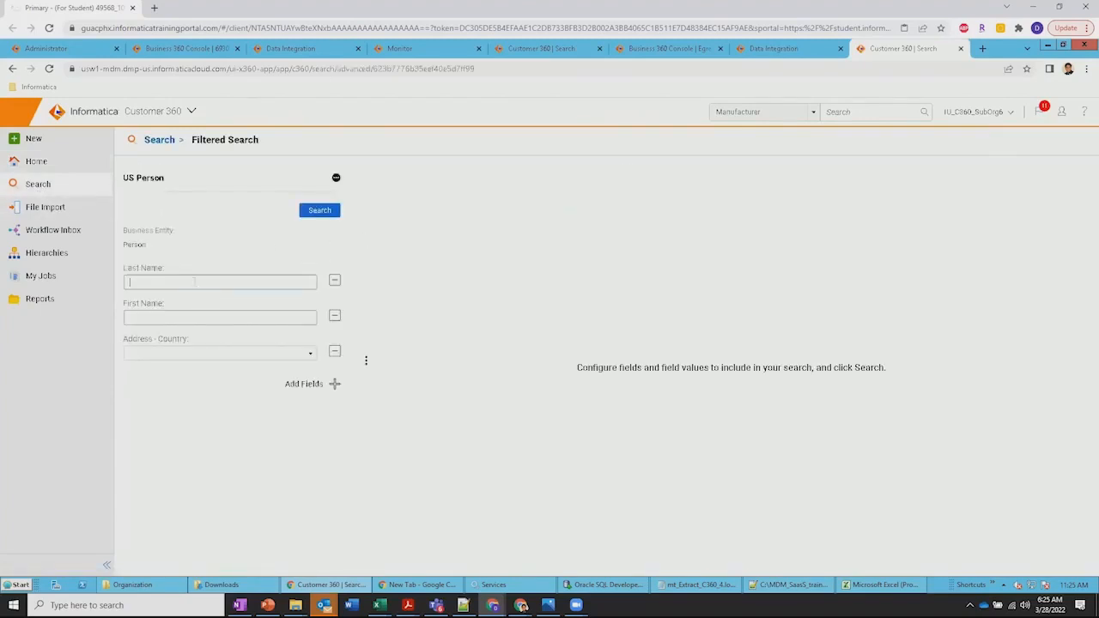
# Run the US Person search with Address - Country set to United States and point out the result count
pyautogui.click(309, 353)
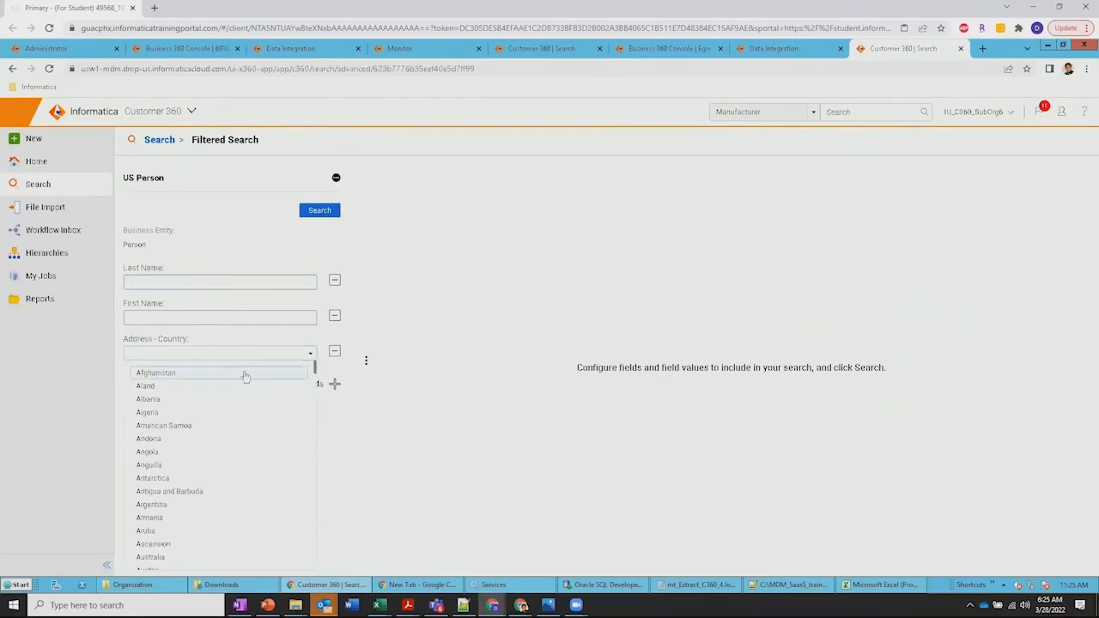
pyautogui.click(207, 352)
pyautogui.write('unite')
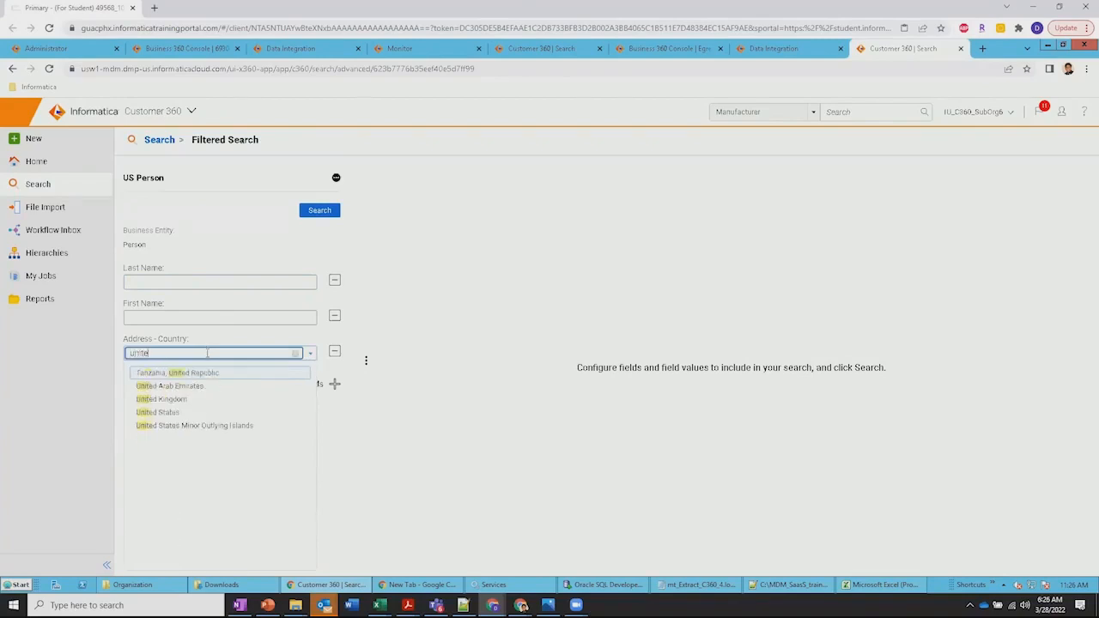
pyautogui.click(154, 413)
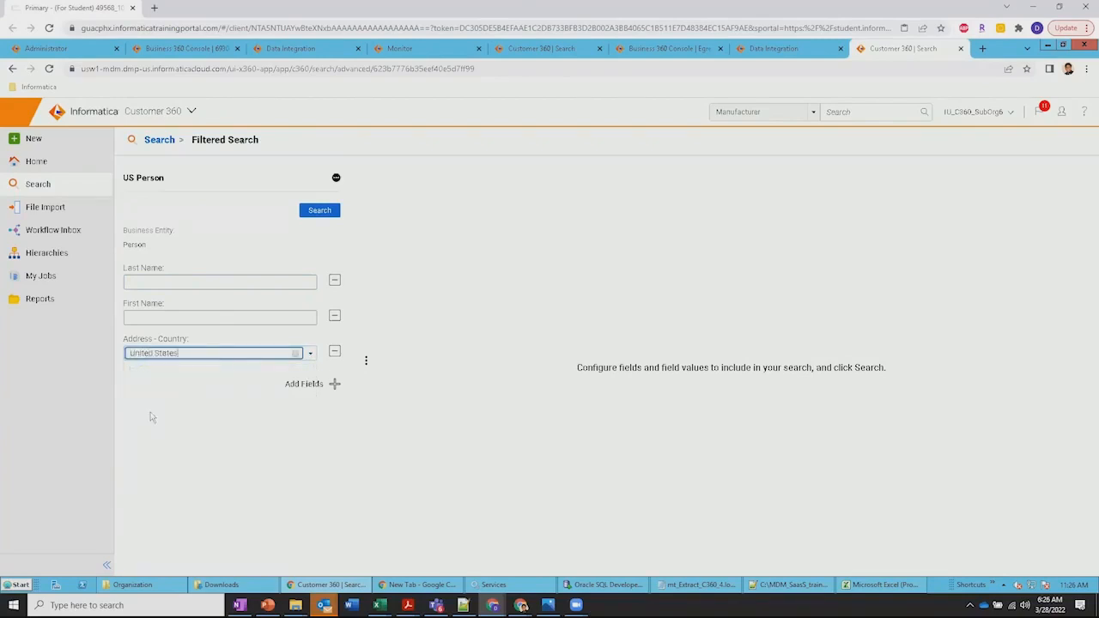
pyautogui.click(321, 215)
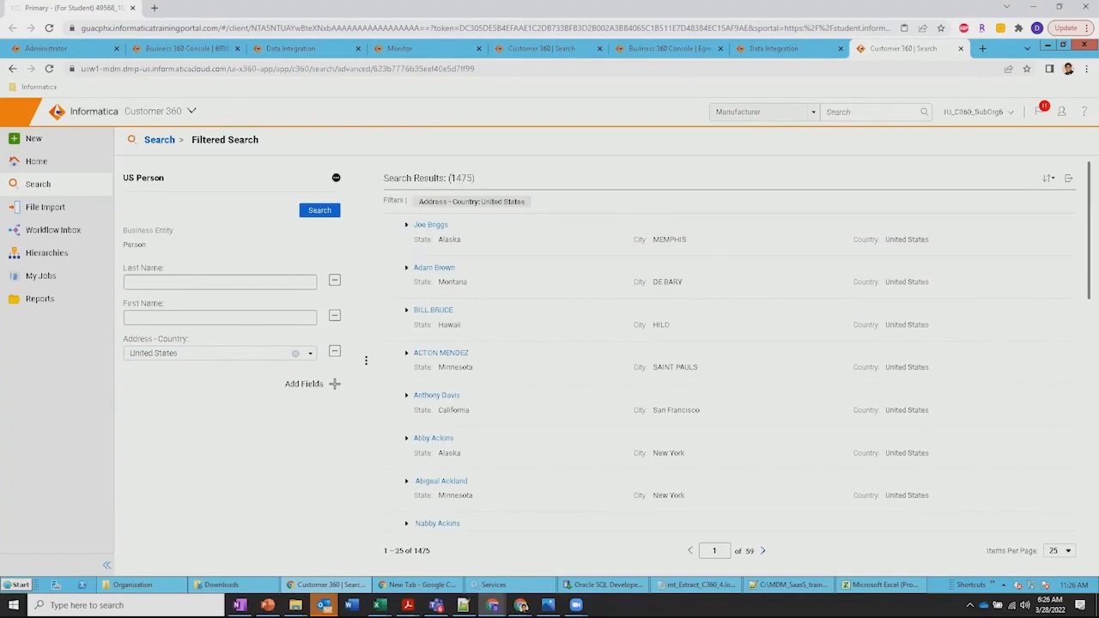
pyautogui.moveTo(449, 178); pyautogui.dragTo(479, 180)
pyautogui.click(481, 179)
# Export all records from the US Person search results
pyautogui.click(1068, 180)
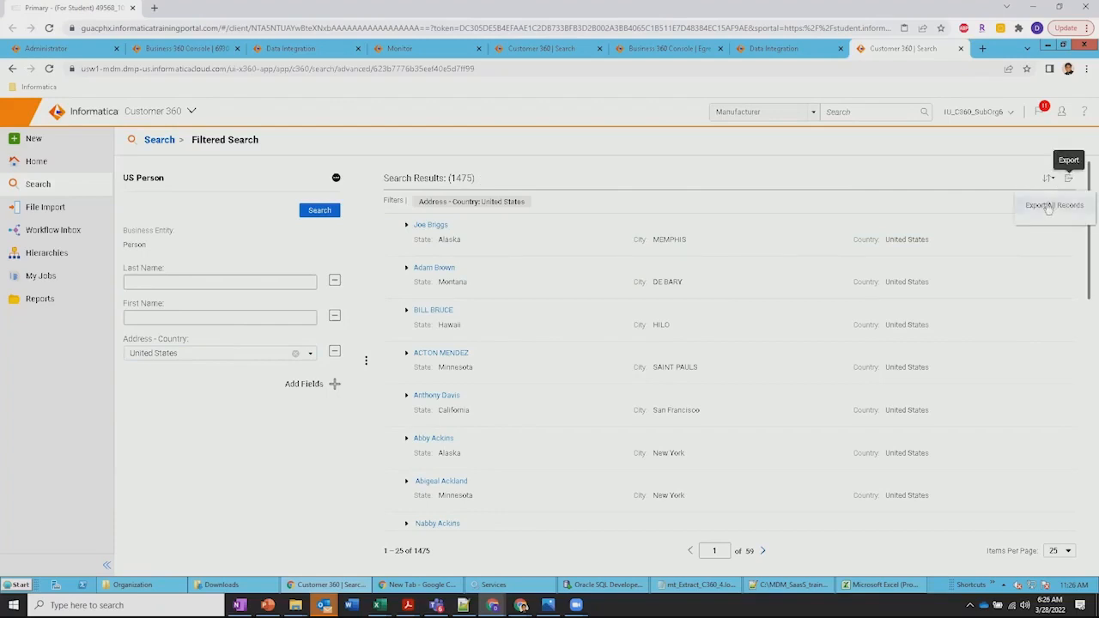
pyautogui.click(1048, 207)
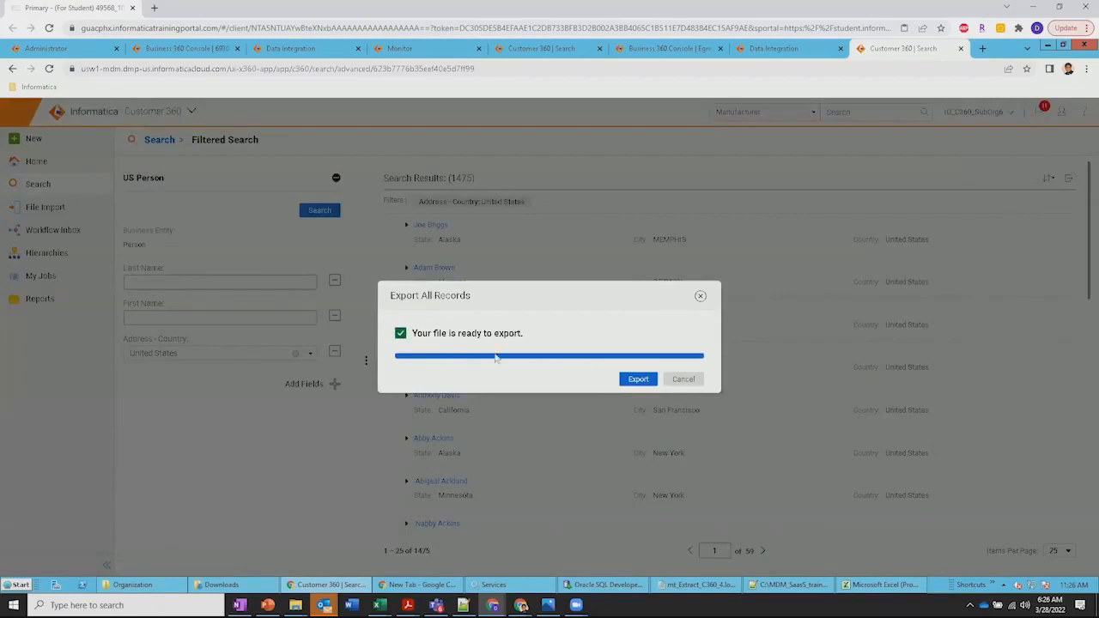
pyautogui.click(635, 379)
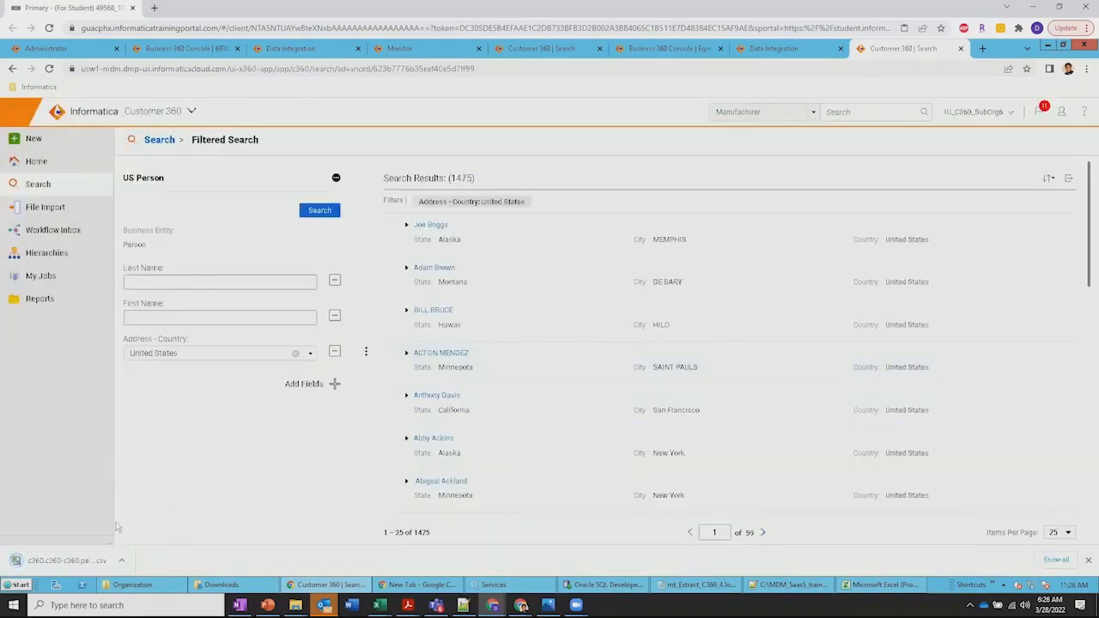
# Show the downloaded person-search-export CSV in its folder, open it in Excel and maximize the window
pyautogui.click(121, 560)
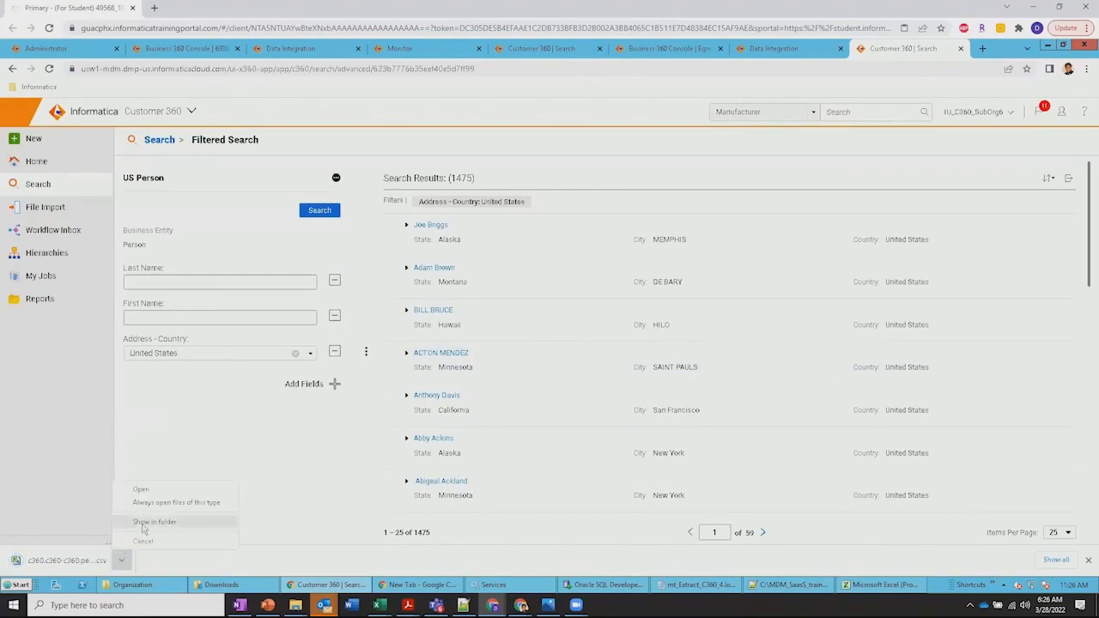
pyautogui.click(143, 526)
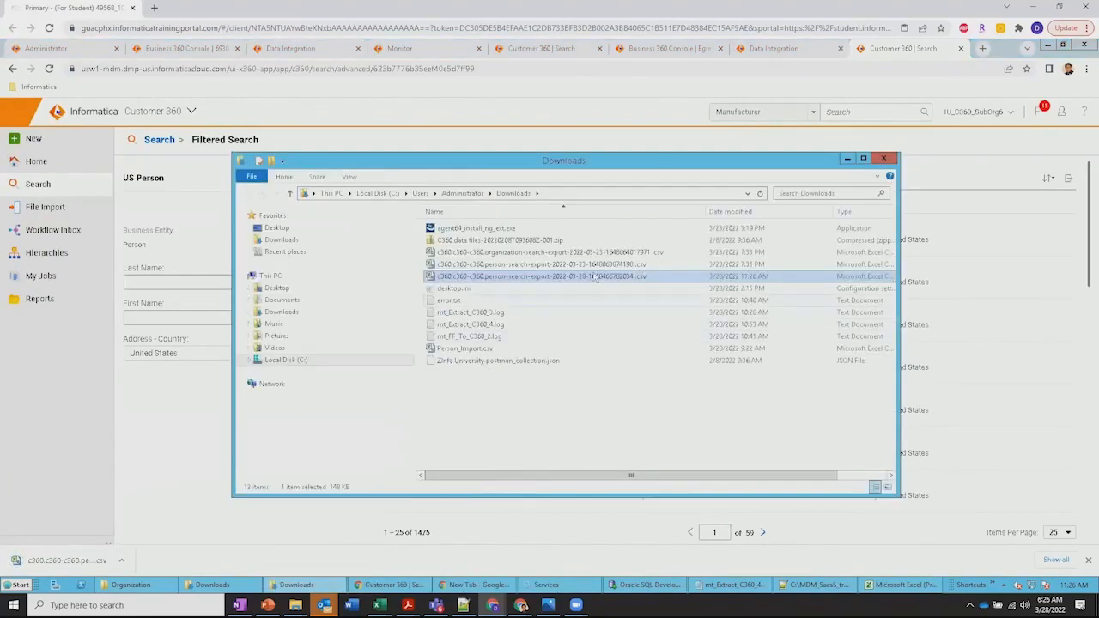
pyautogui.doubleClick(595, 277)
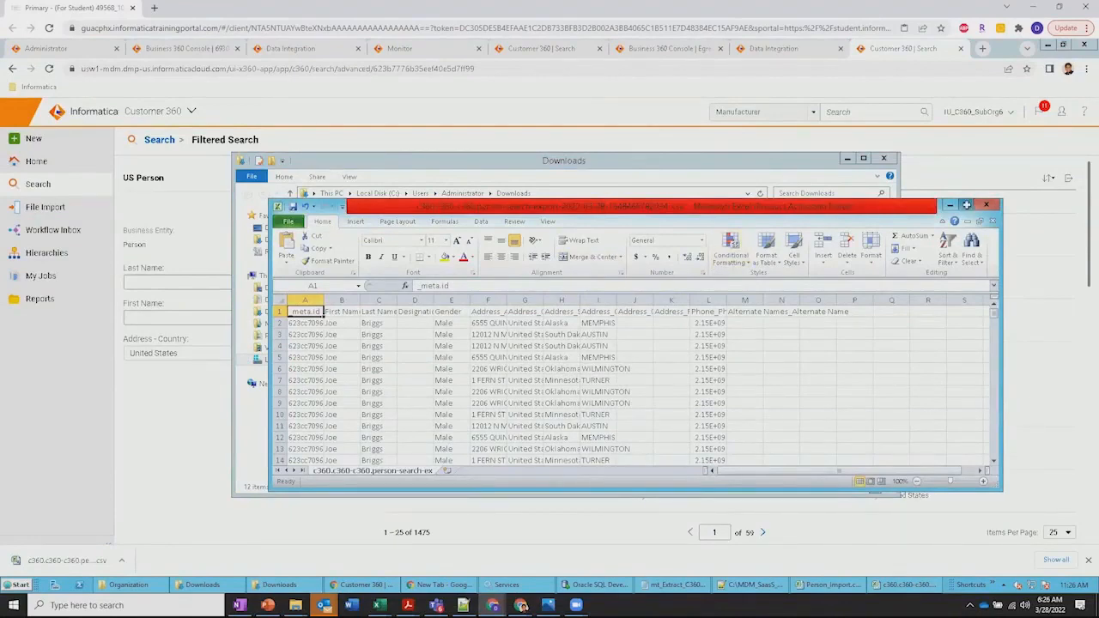
pyautogui.click(966, 205)
# Examine the exported person records down the sheet and across the address and phone columns
pyautogui.click(71, 345)
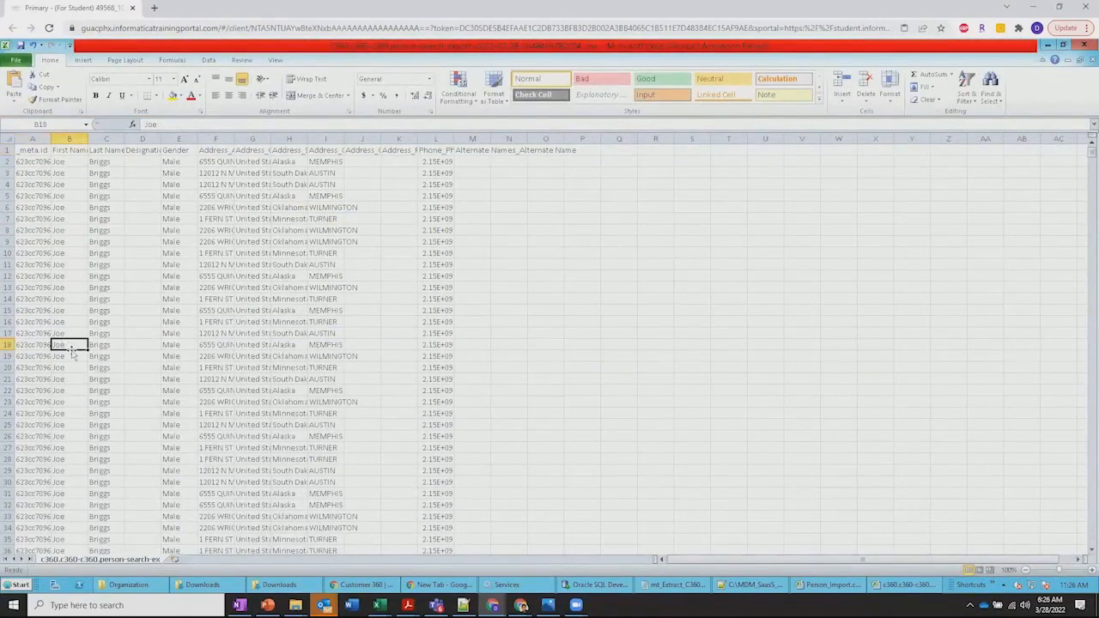
pyautogui.hotkey('ctrl', 'Down')
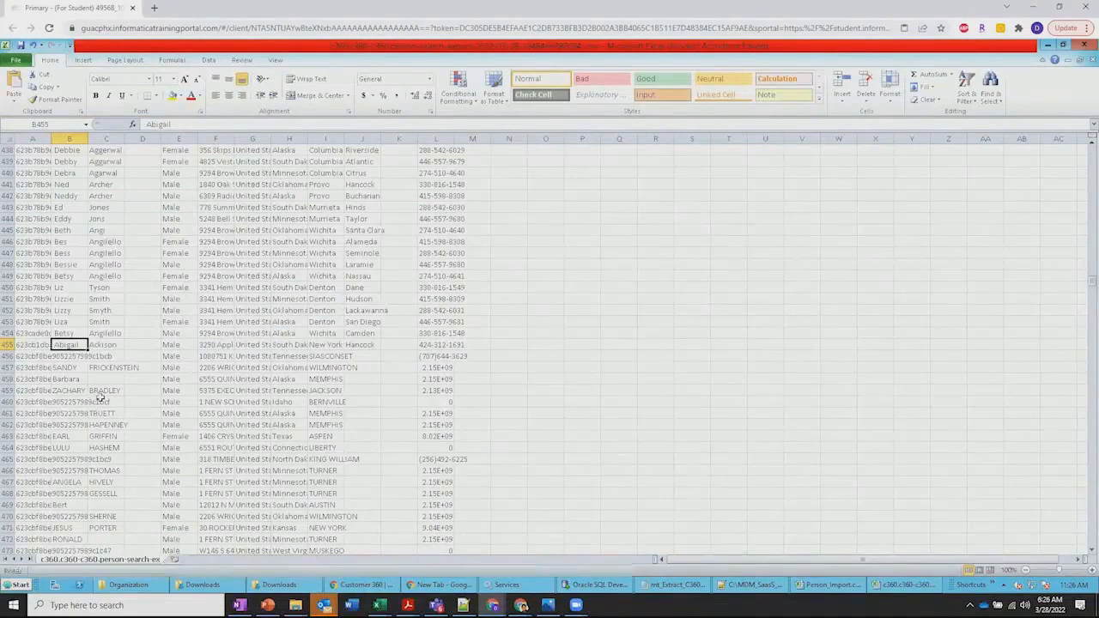
pyautogui.click(276, 380)
pyautogui.scroll(15, 276, 380)
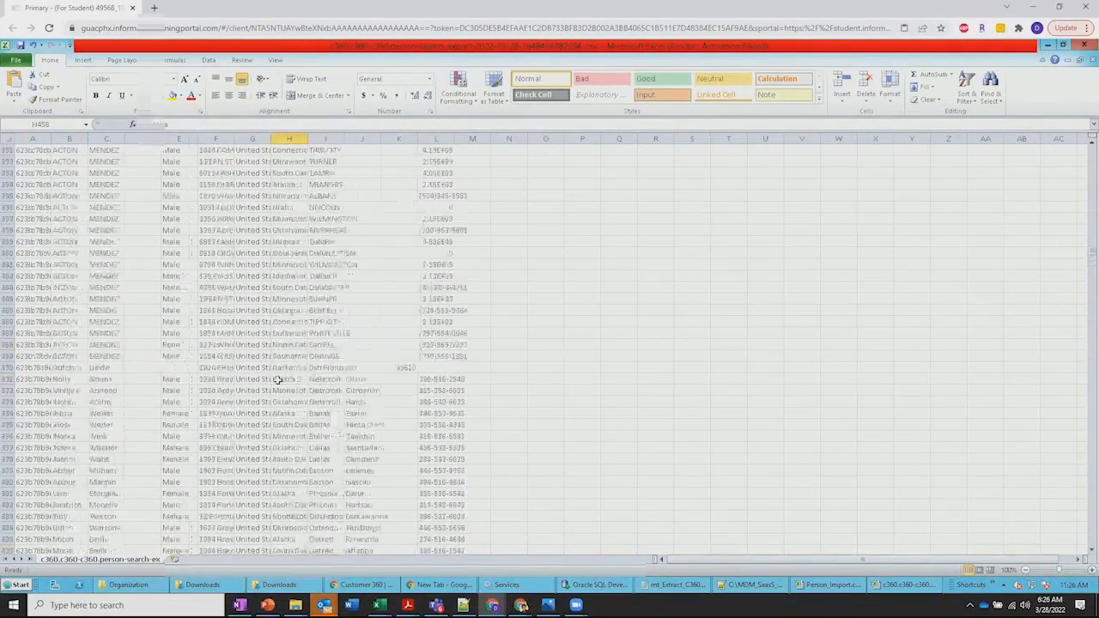
pyautogui.scroll(20, 276, 379)
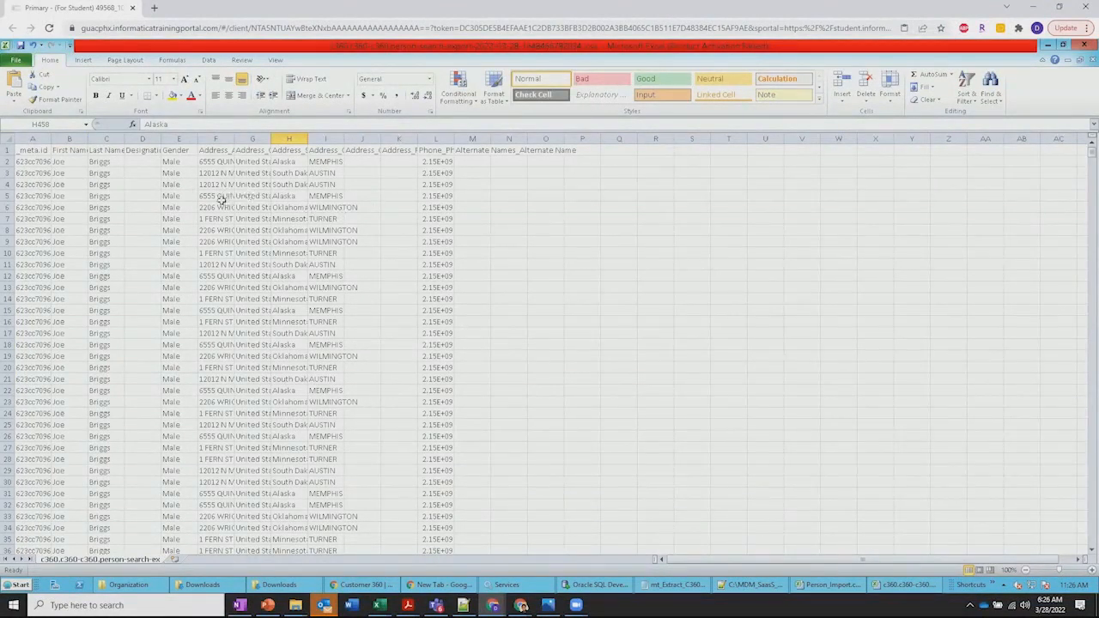
pyautogui.moveTo(221, 197); pyautogui.dragTo(443, 209)
pyautogui.click(509, 241)
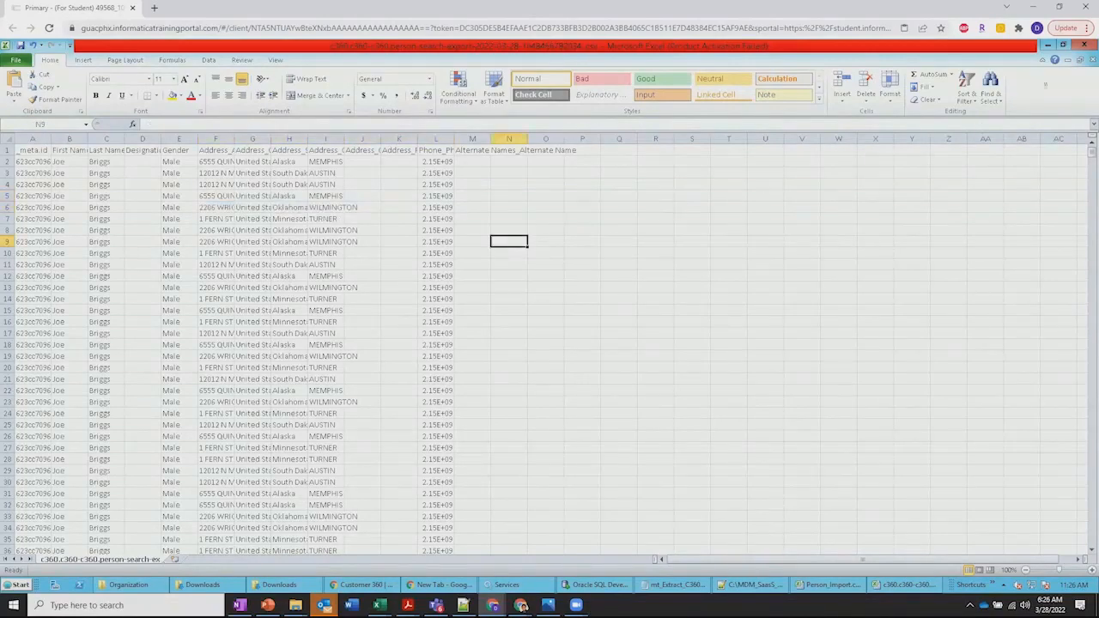
# Minimize the exported workbook, Excel and the Downloads folder to return to the Customer 360 search results
pyautogui.click(1067, 61)
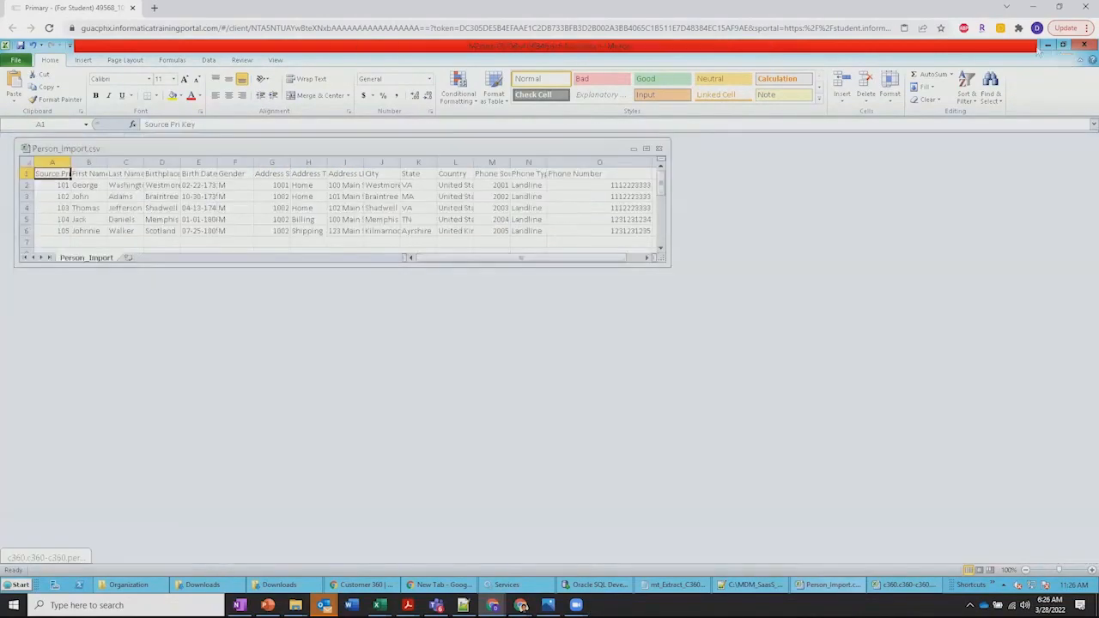
pyautogui.click(1047, 45)
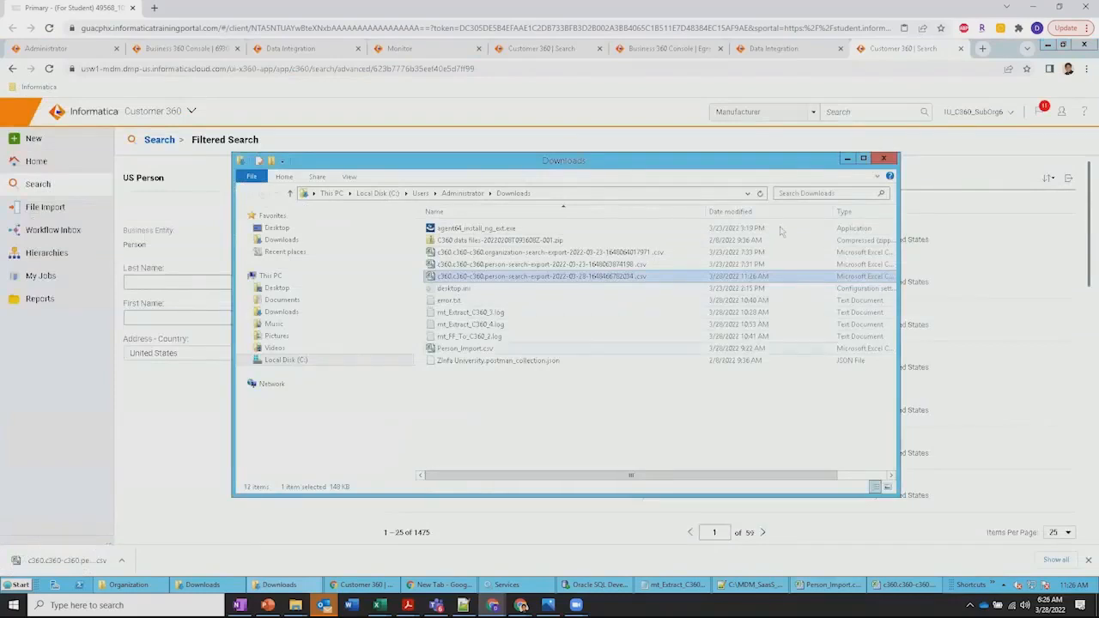
pyautogui.click(848, 159)
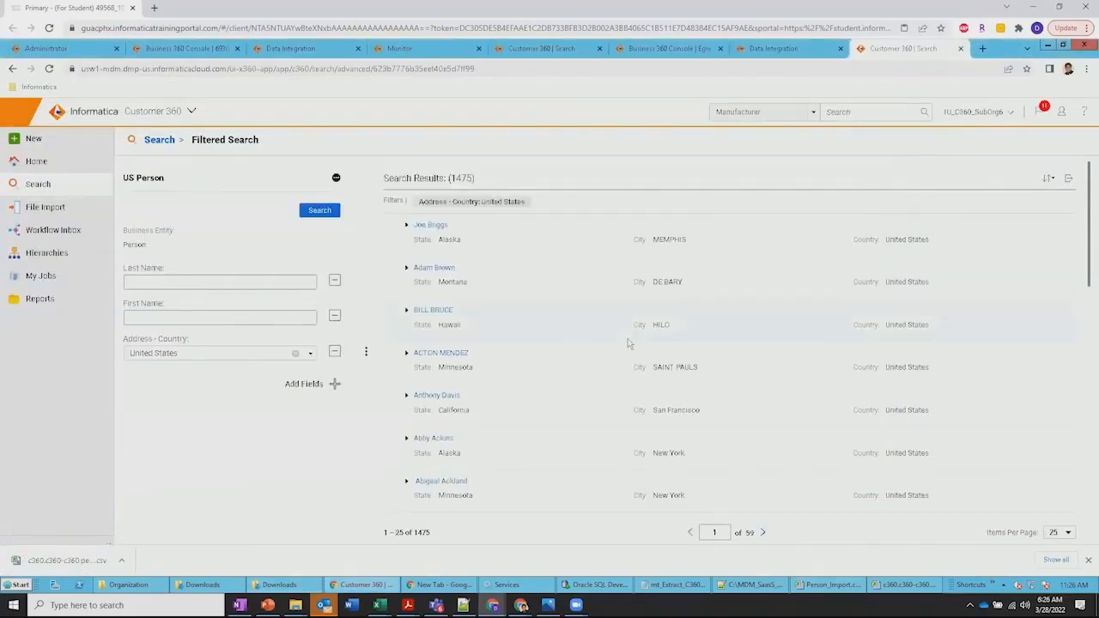